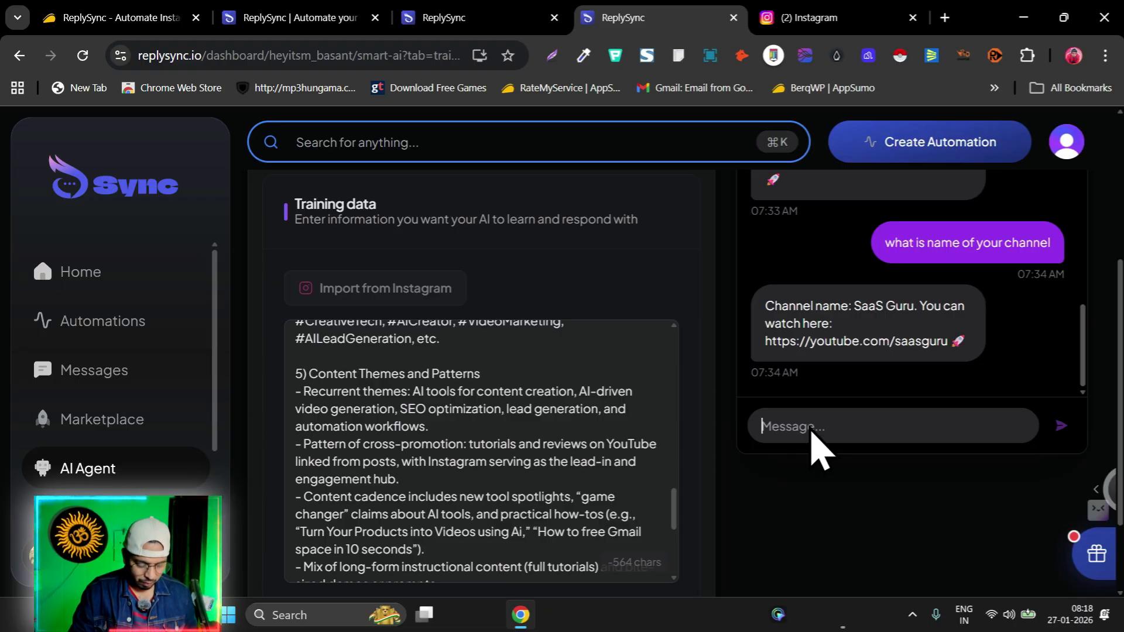
Step: Send the message "how you can help me" to the AI agent in the test chat
text(a)
key(BackSpace)
text(how you can help me)
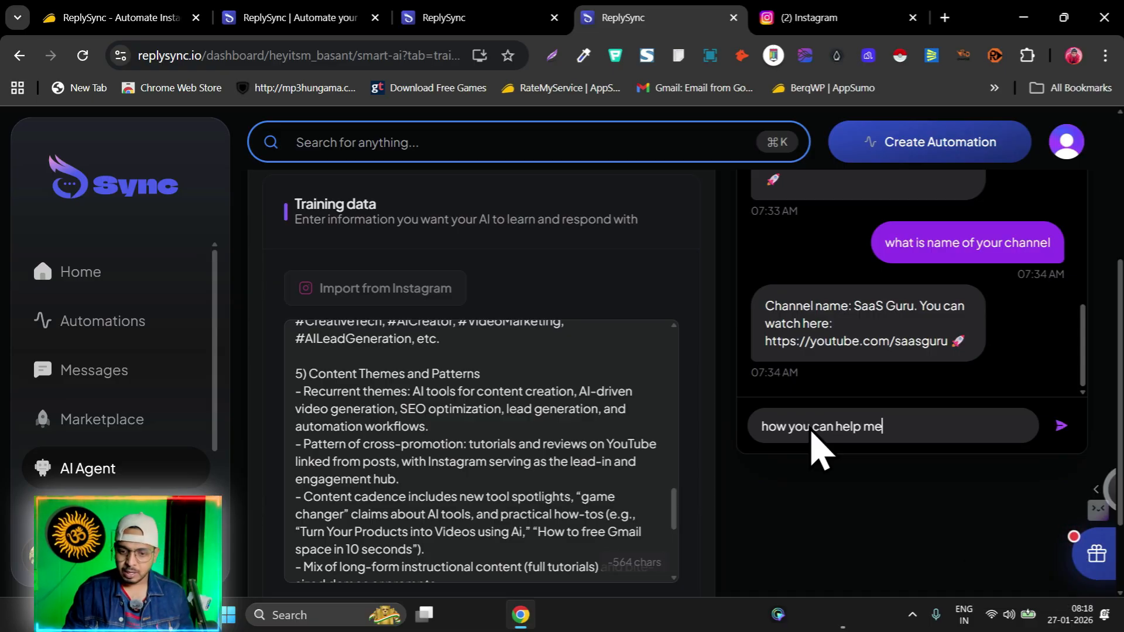
key(Return)
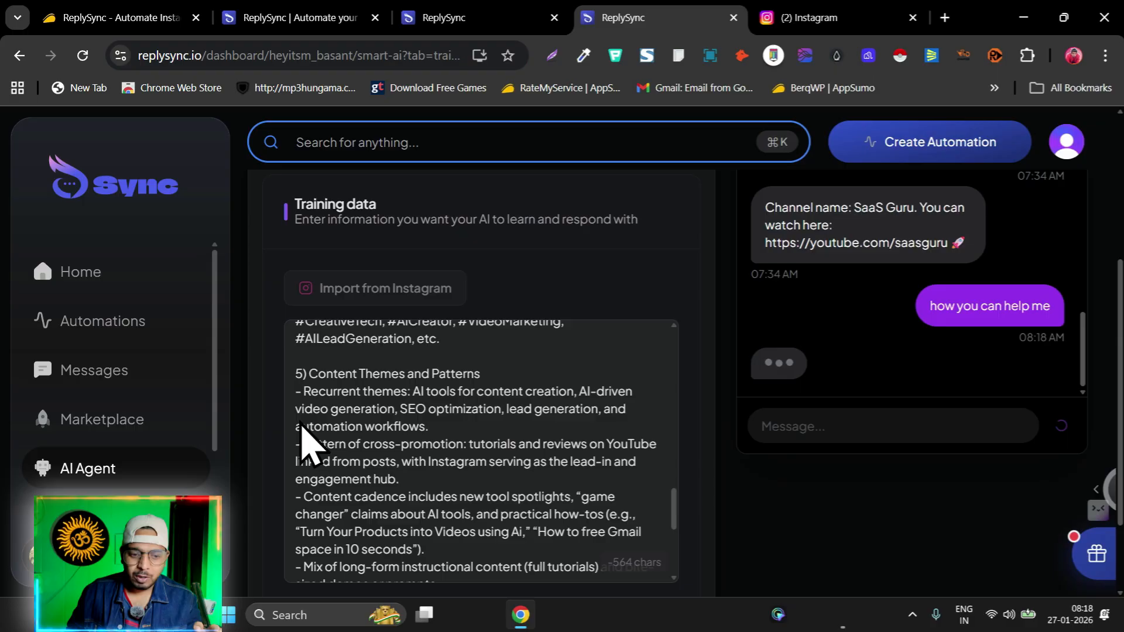
Step: Examine the training data from its beginning and read the agent's reply about how it can help
scroll(439, 431, up, 5)
scroll(494, 410, up, 10)
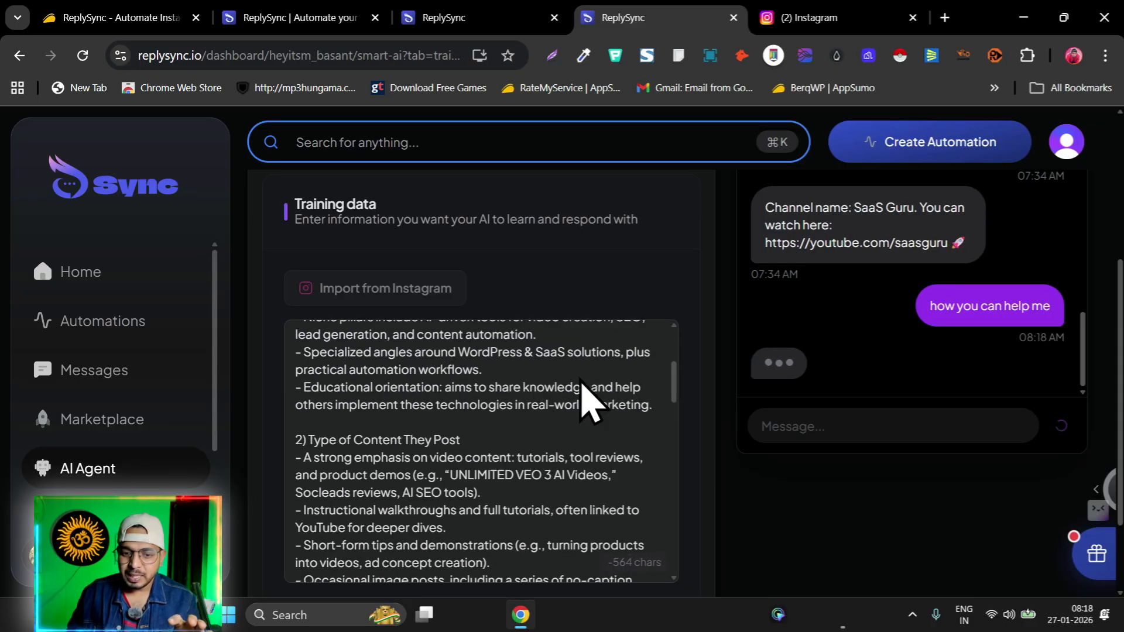
scroll(706, 379, down, 4)
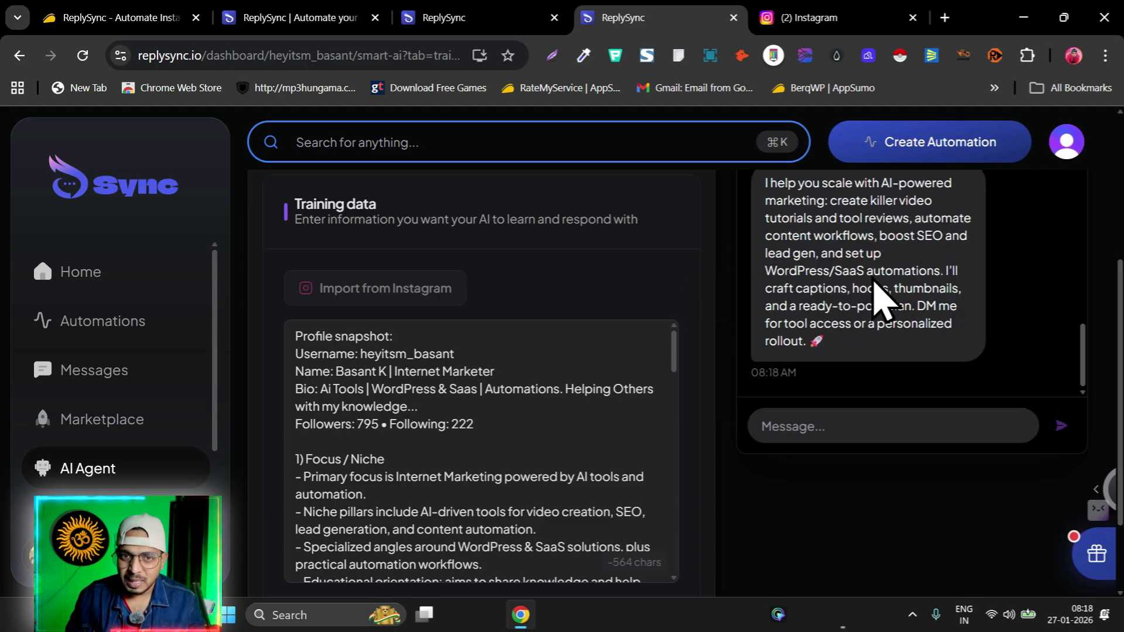
scroll(878, 293, up, 3)
scroll(865, 301, down, 3)
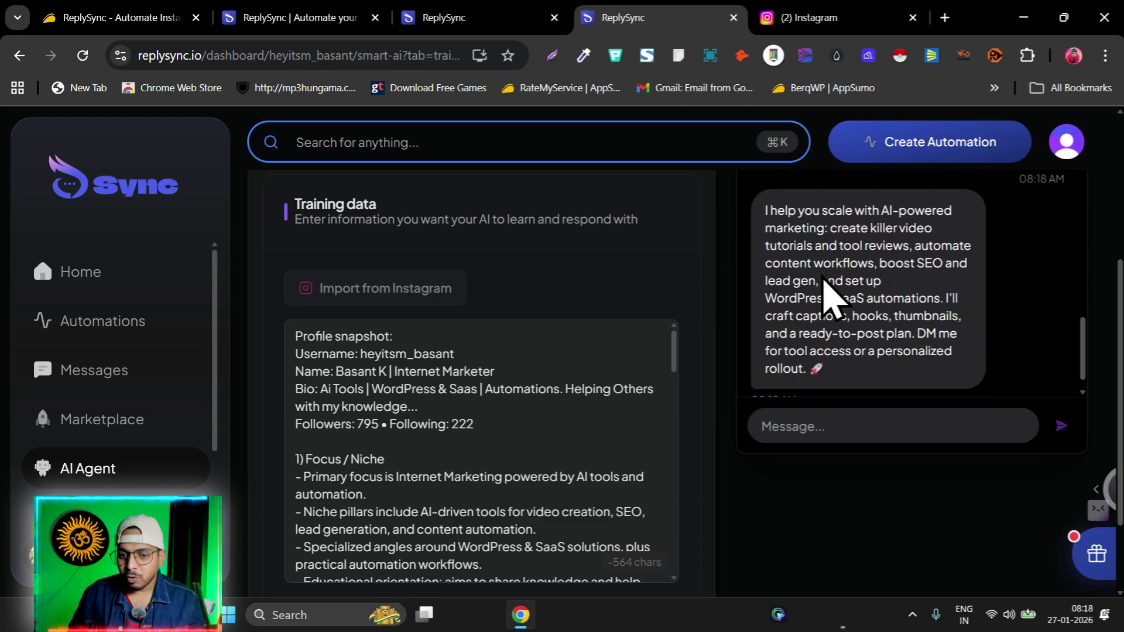
scroll(832, 293, down, 1)
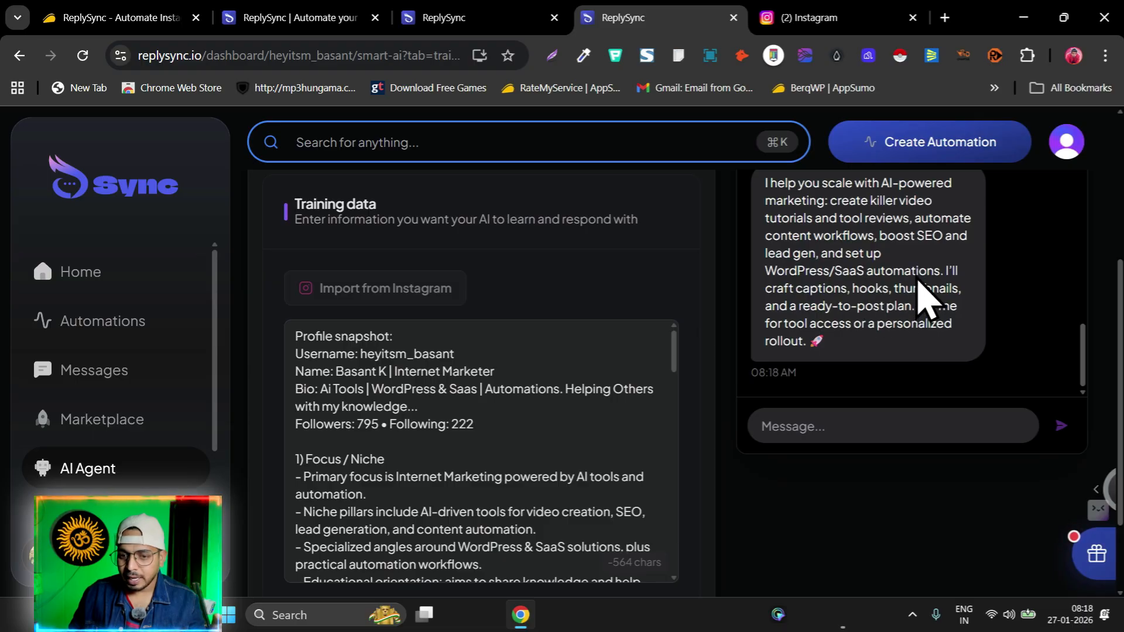
scroll(927, 296, up, 2)
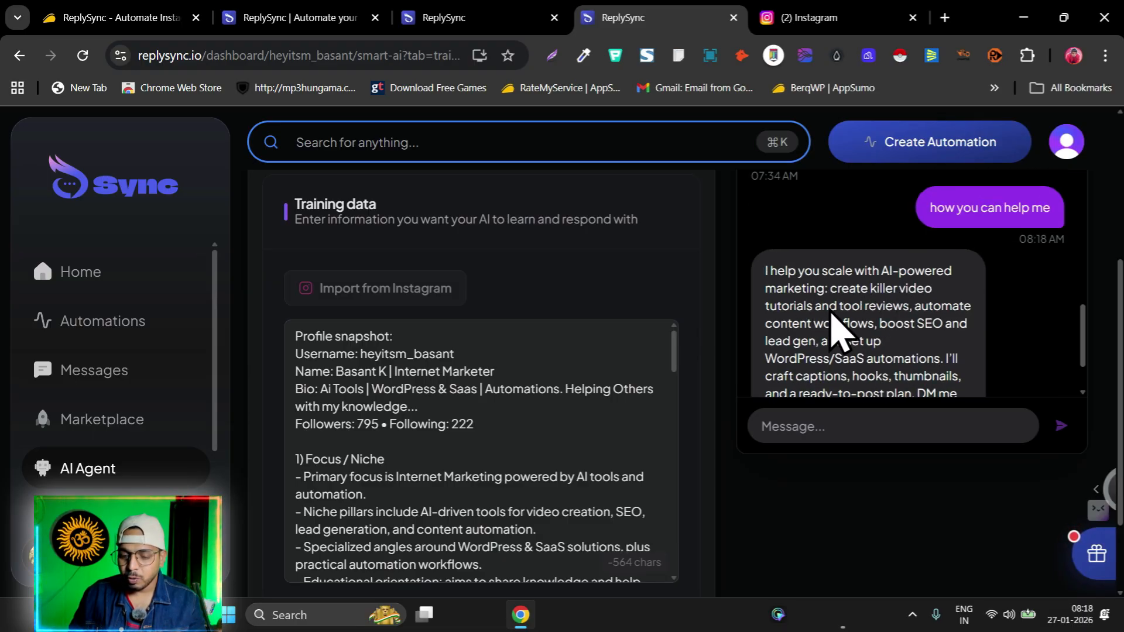
scroll(852, 343, down, 3)
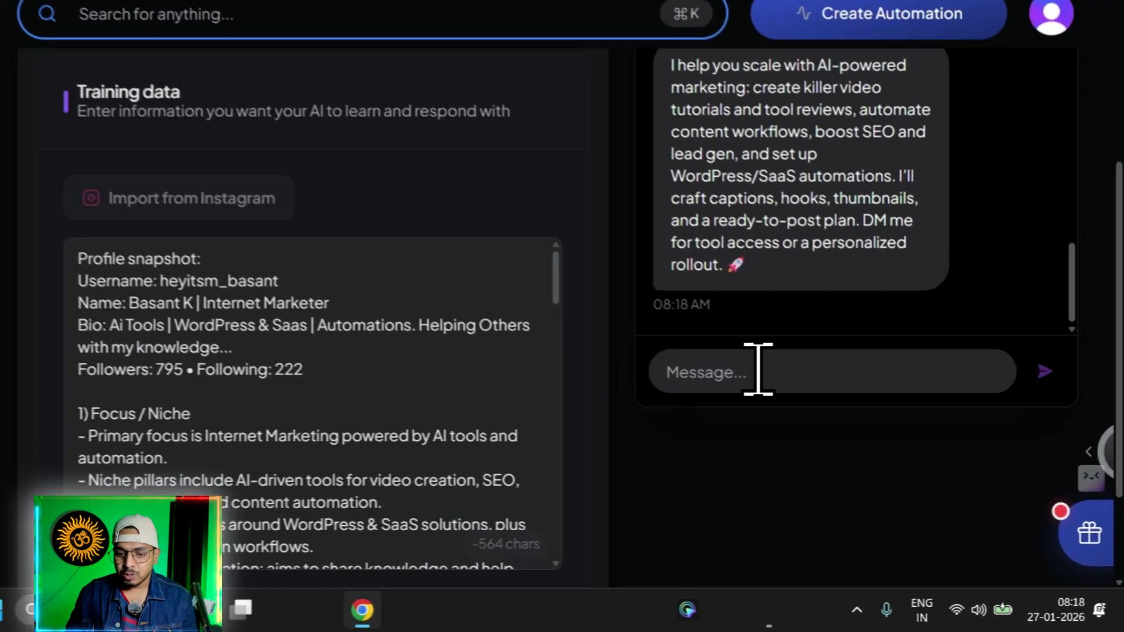
Step: Send the agent the message "giv e me next steps" and read its reply together with the earlier conversation
click(755, 371)
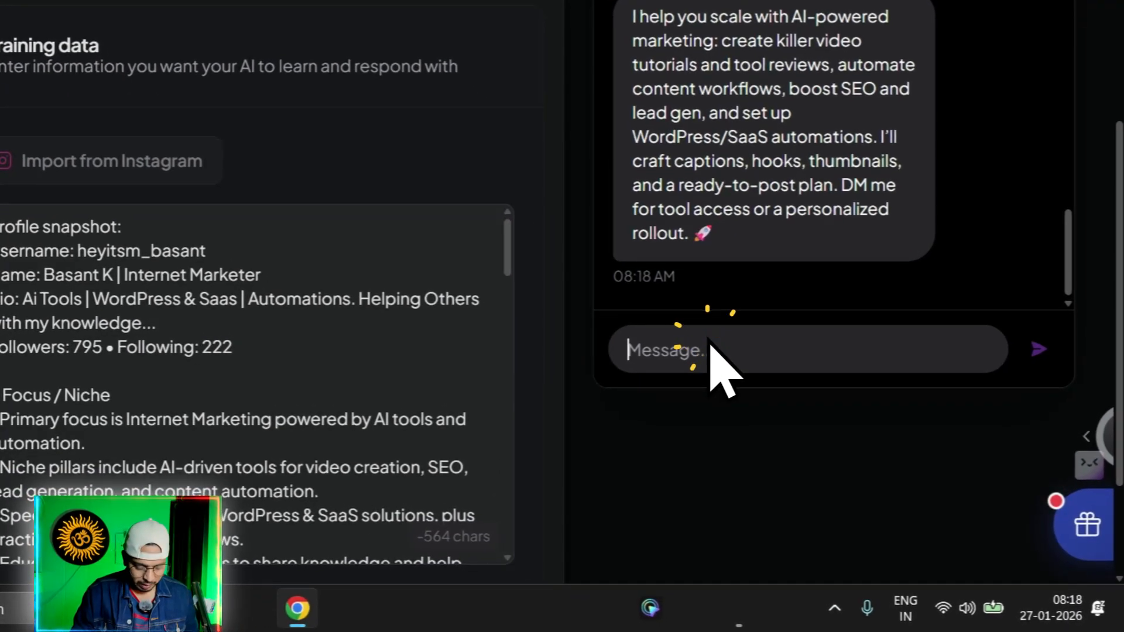
text(giove me)
key(BackSpace)
key(BackSpace)
key(BackSpace)
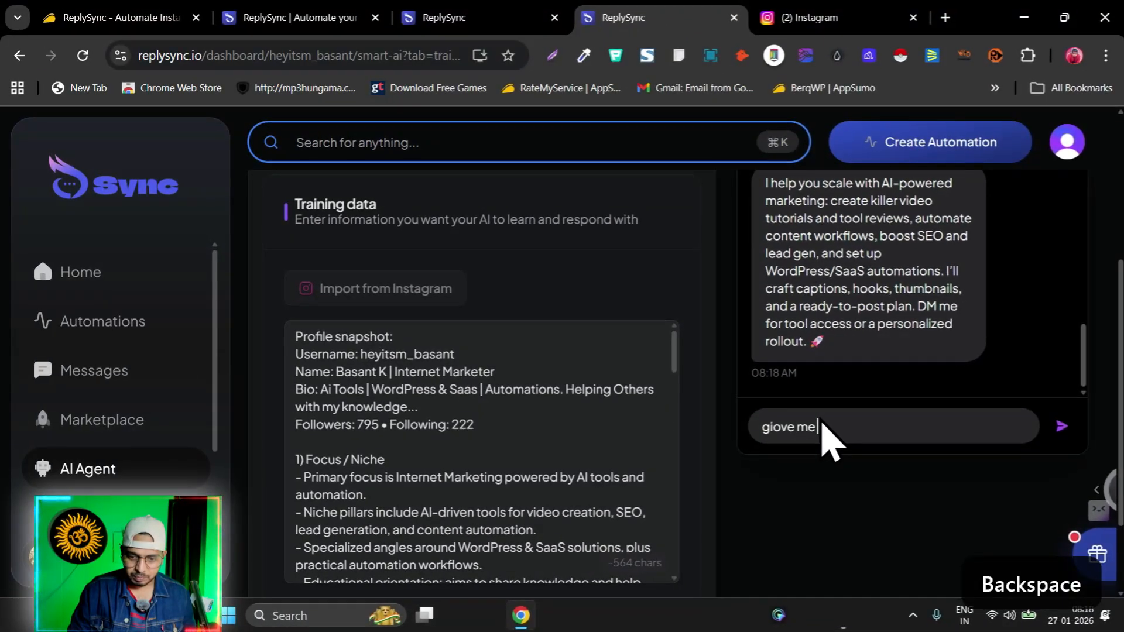
key(BackSpace)
key(BackSpace)
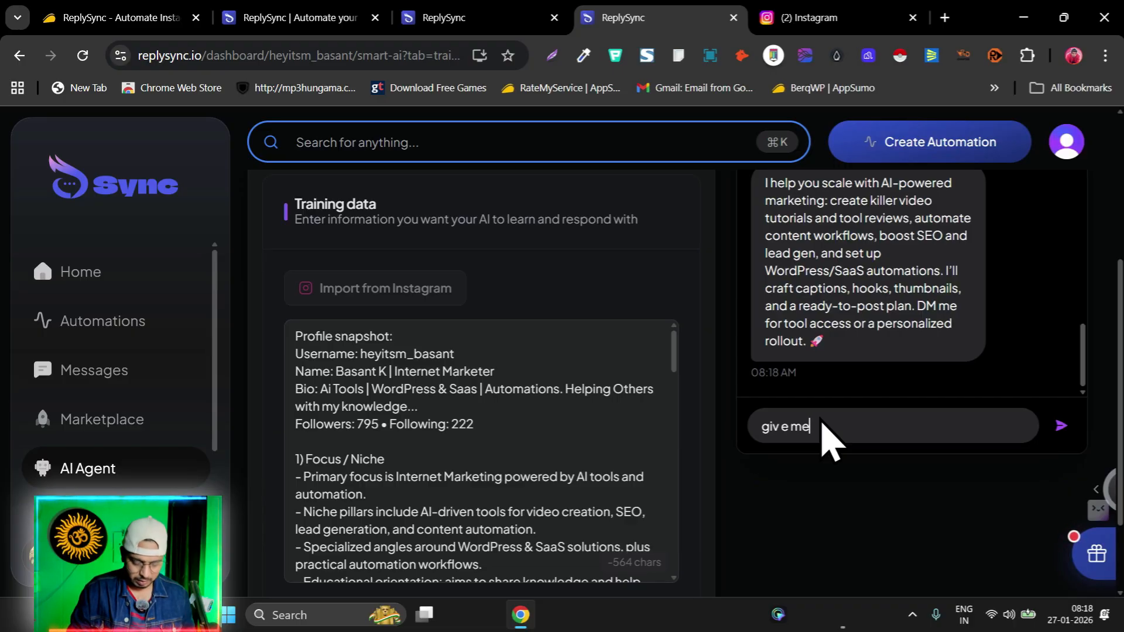
text(v e me next step)
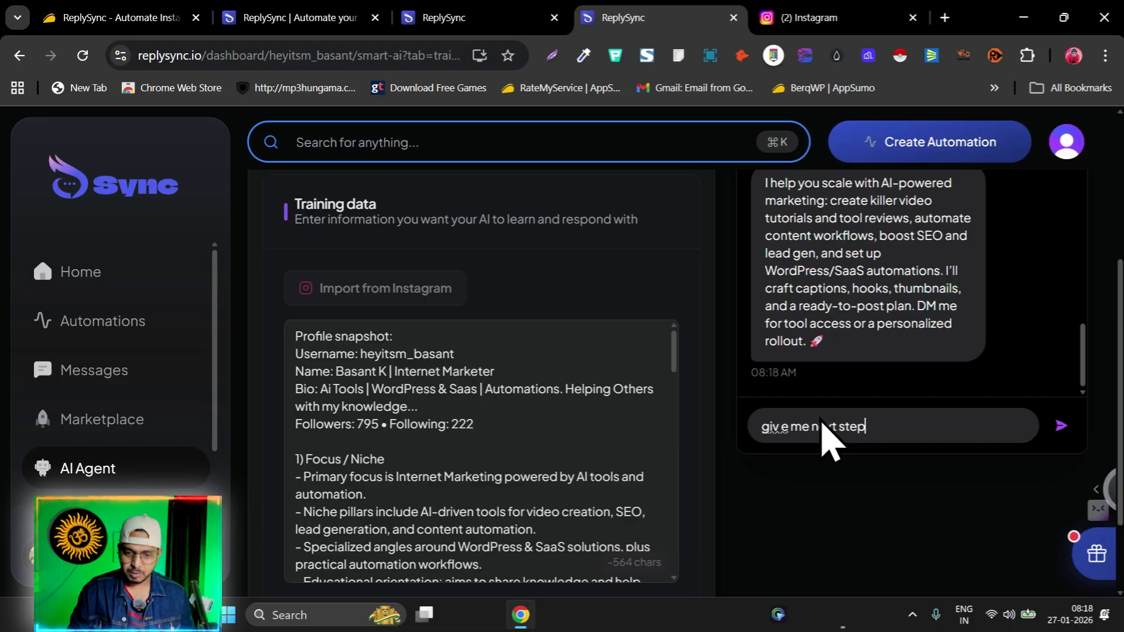
text(s)
key(Return)
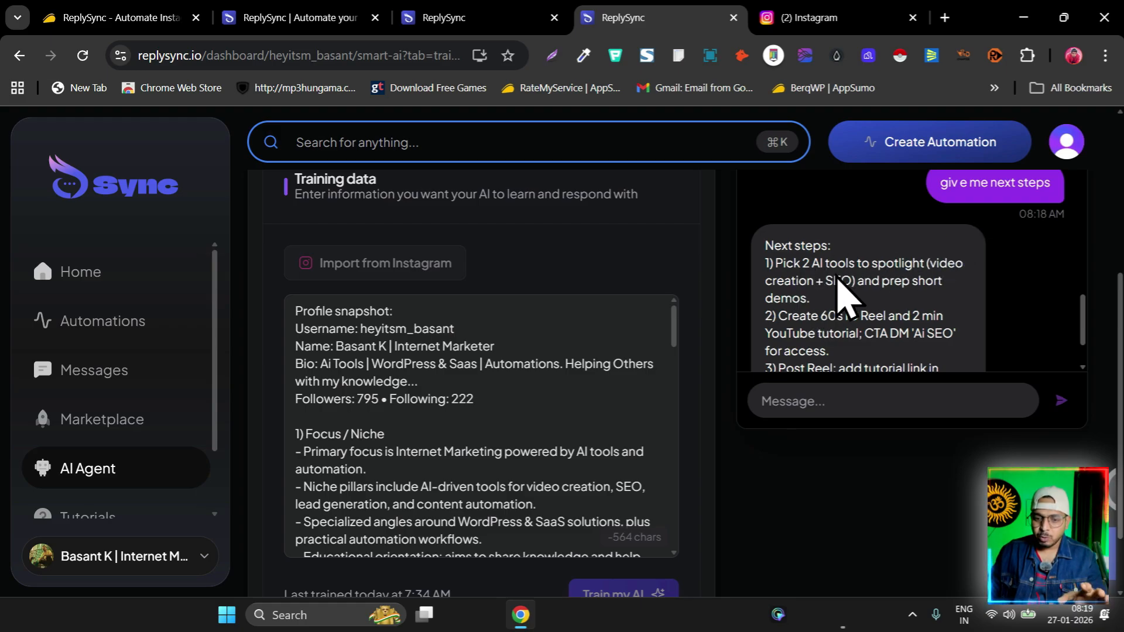
scroll(913, 287, down, 2)
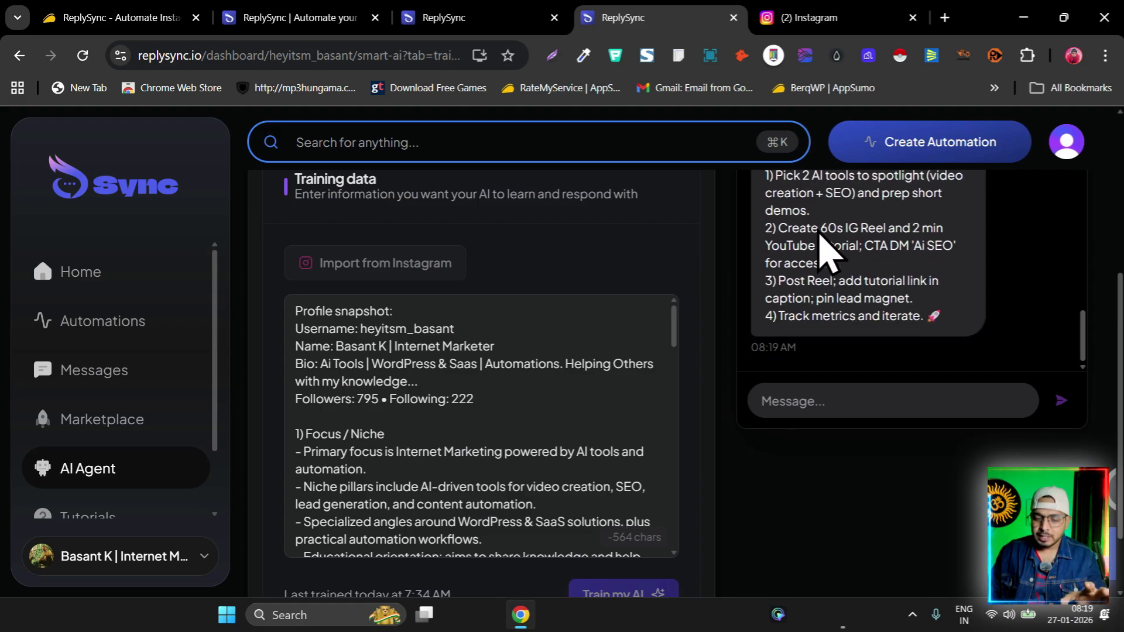
scroll(972, 301, up, 3)
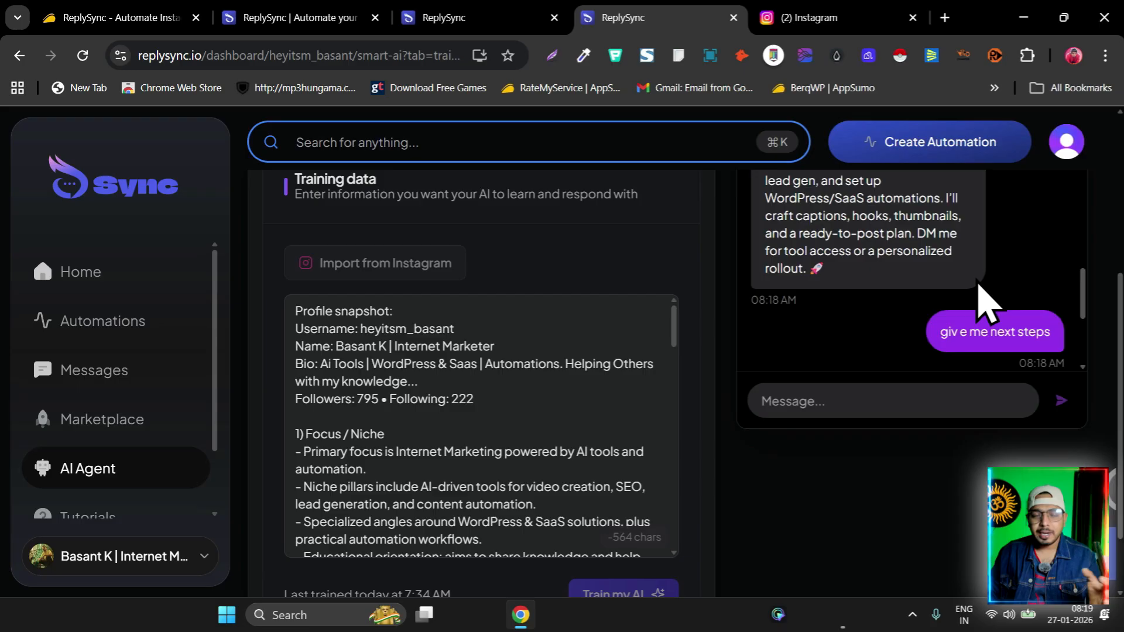
scroll(986, 298, up, 6)
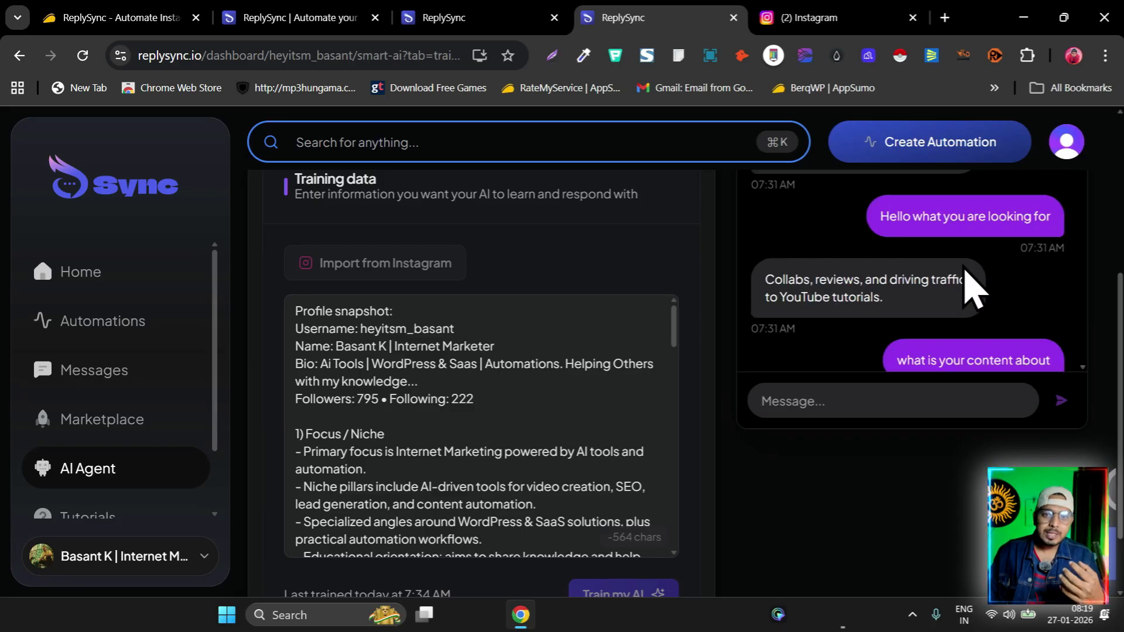
scroll(714, 313, up, 5)
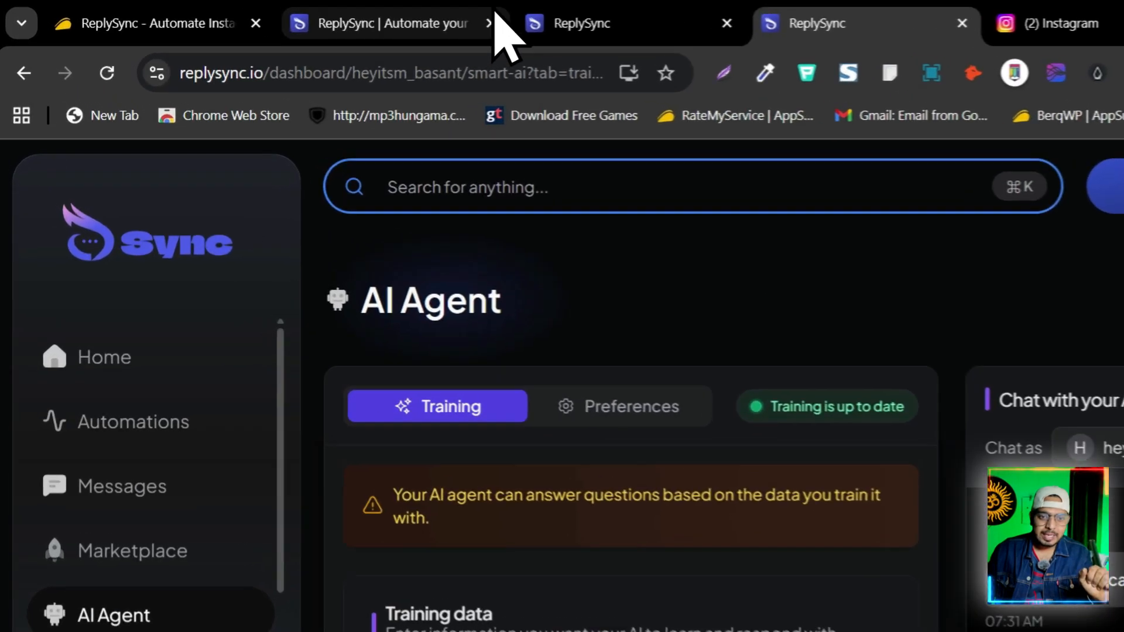
Step: Switch to the ReplySync dashboard's Home page in the other browser tab and open the Settings page
click(431, 10)
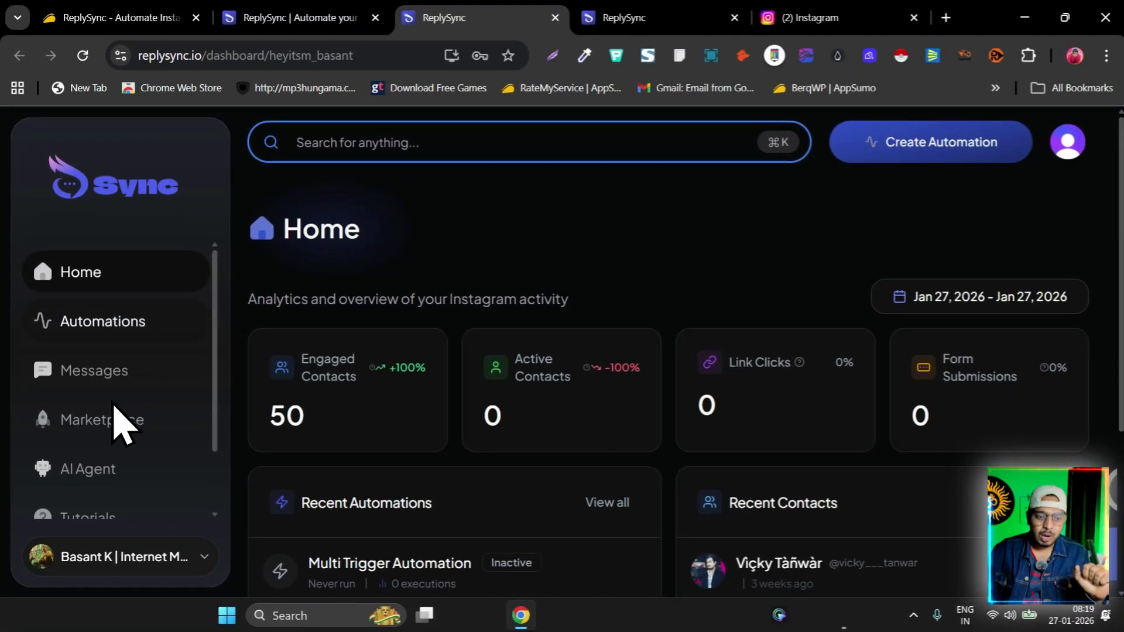
scroll(117, 433, down, 2)
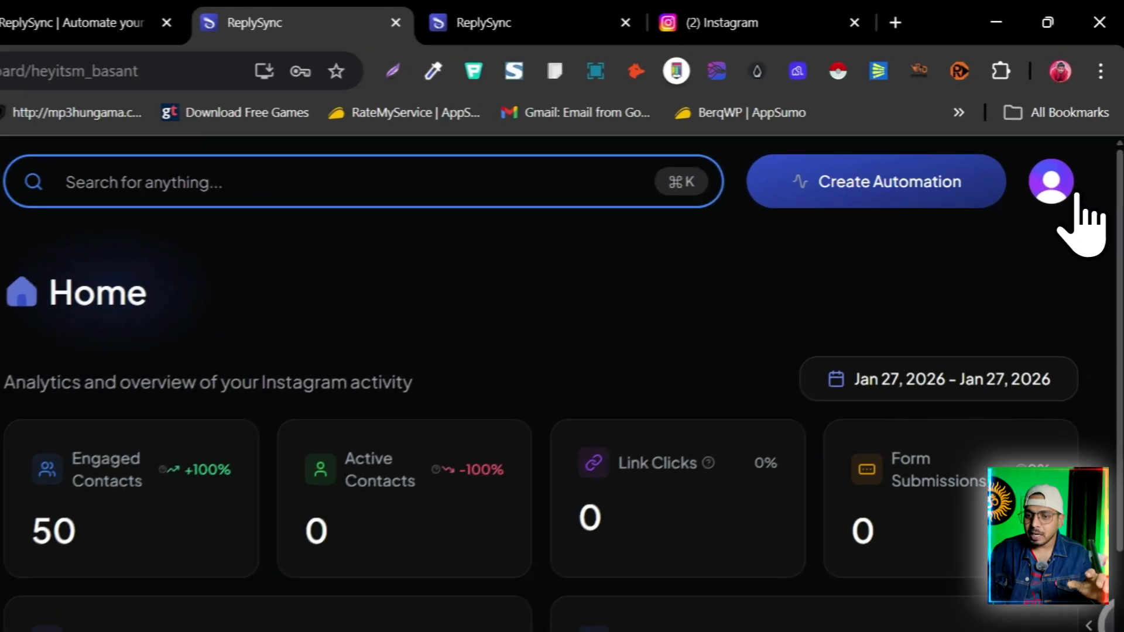
click(1068, 142)
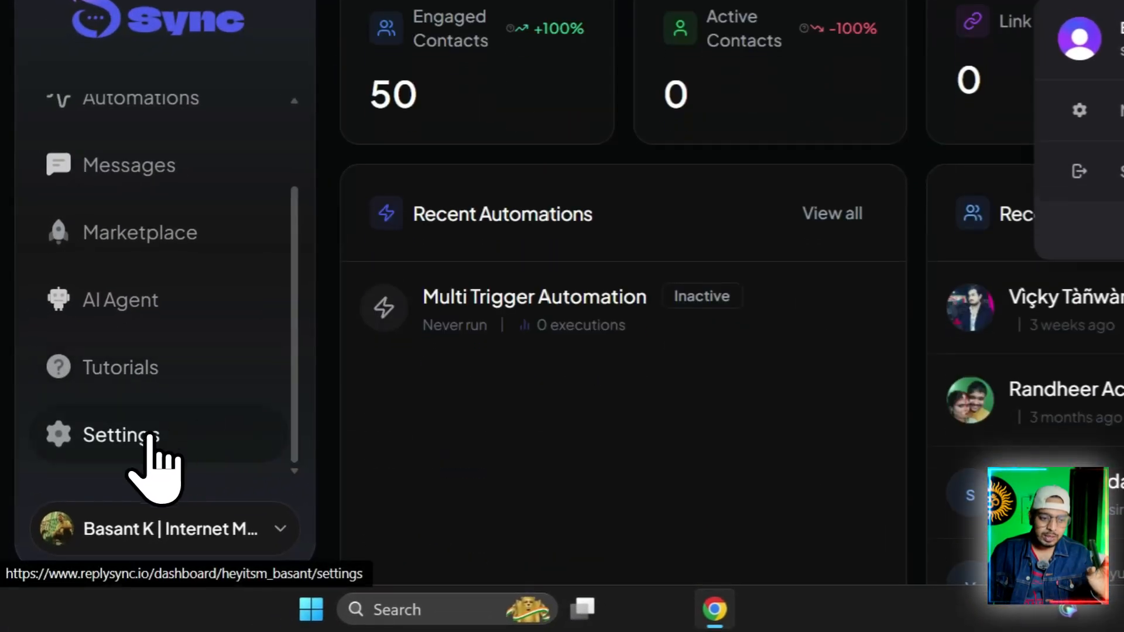
click(120, 437)
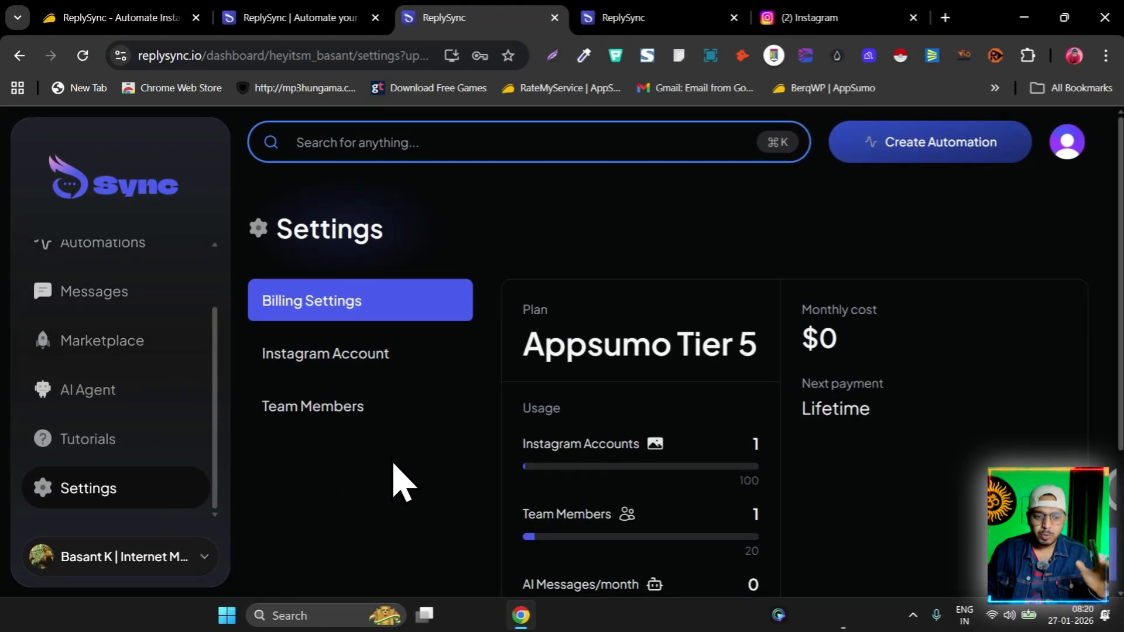
Step: Open the Instagram Account settings and review the connected account's statistics and account information
click(350, 354)
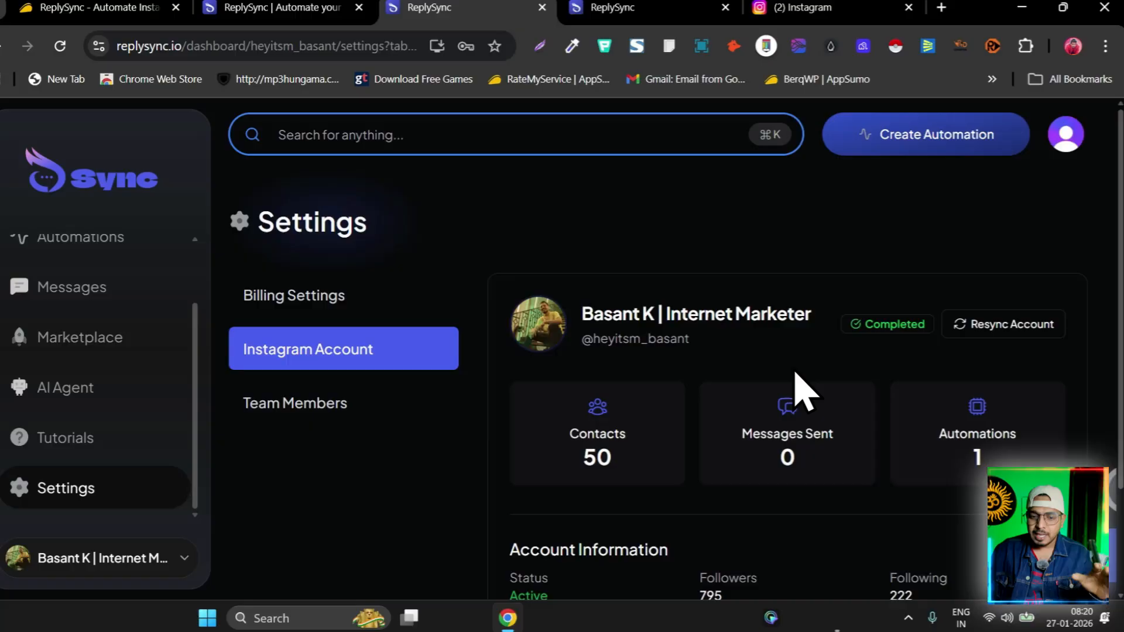
scroll(778, 337, down, 2)
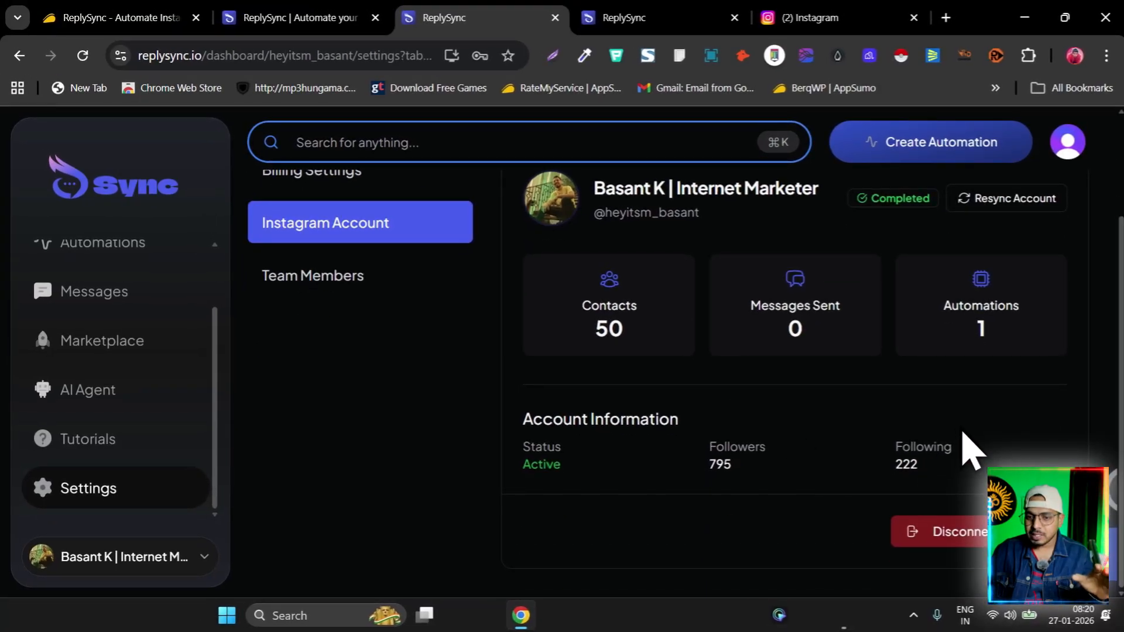
scroll(966, 427, up, 2)
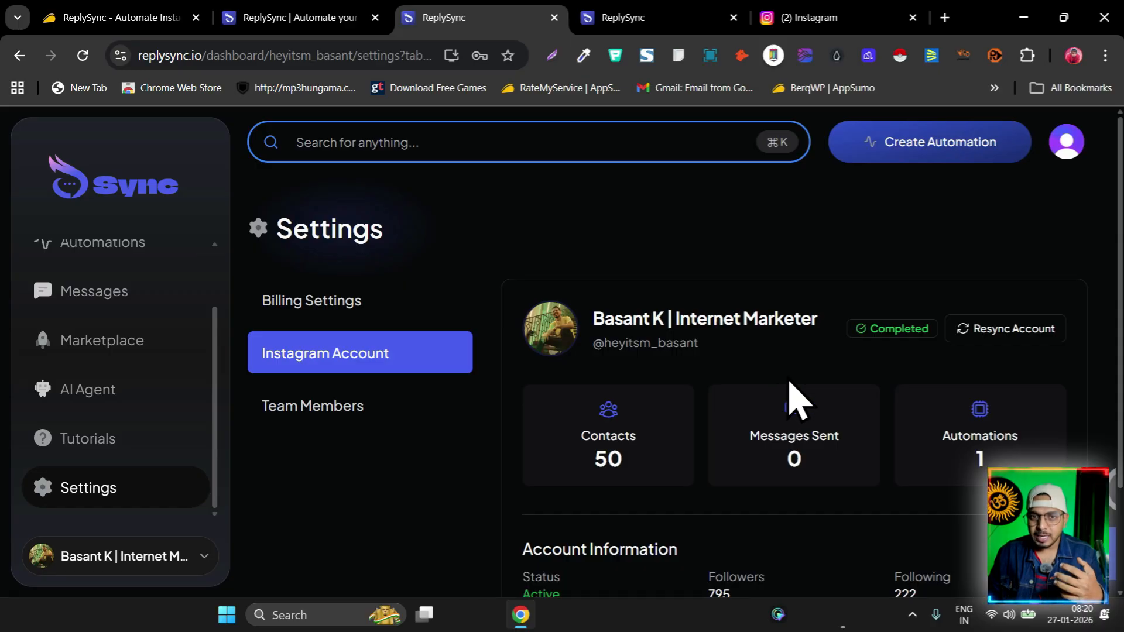
scroll(811, 393, down, 2)
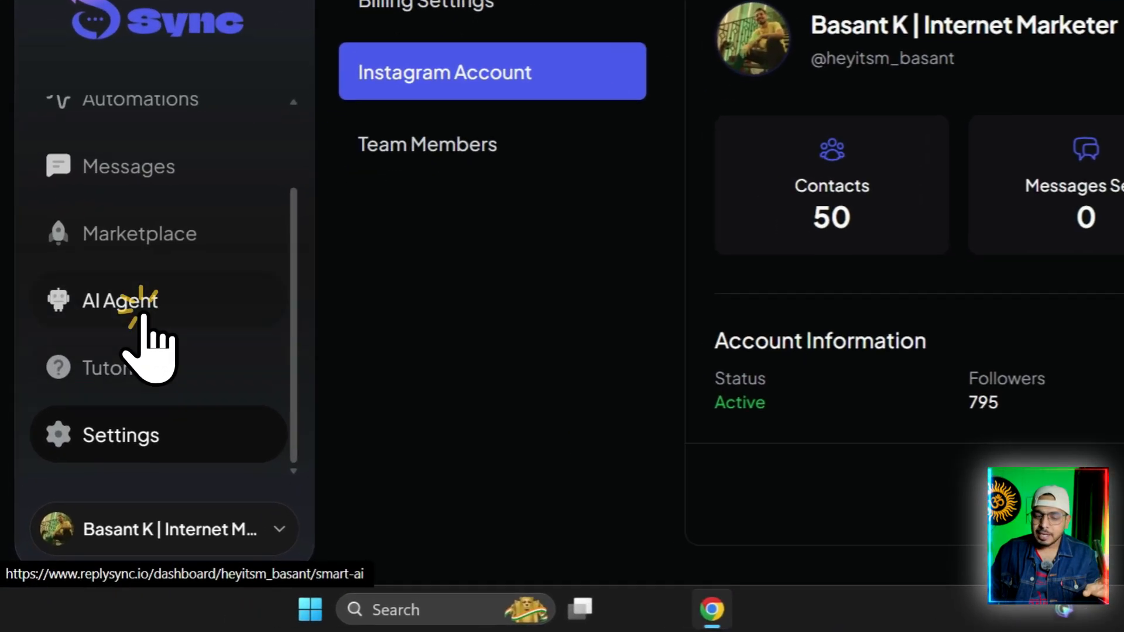
Step: Open the AI Agent page, review the training data to its end and highlight the YouTube channel name and link
click(105, 399)
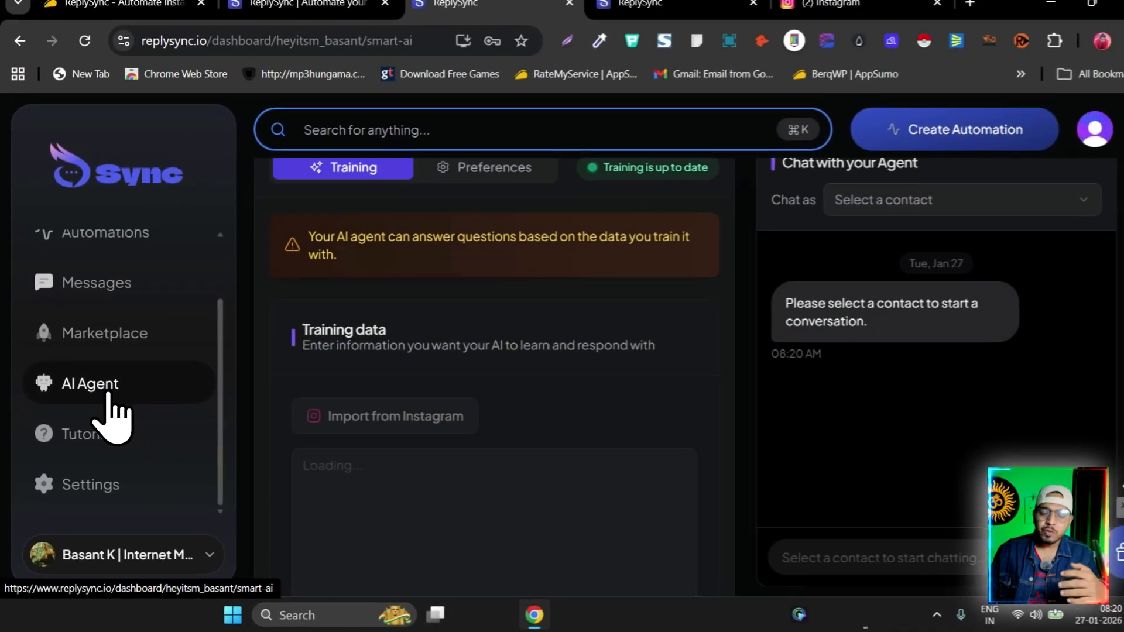
scroll(609, 395, down, 1)
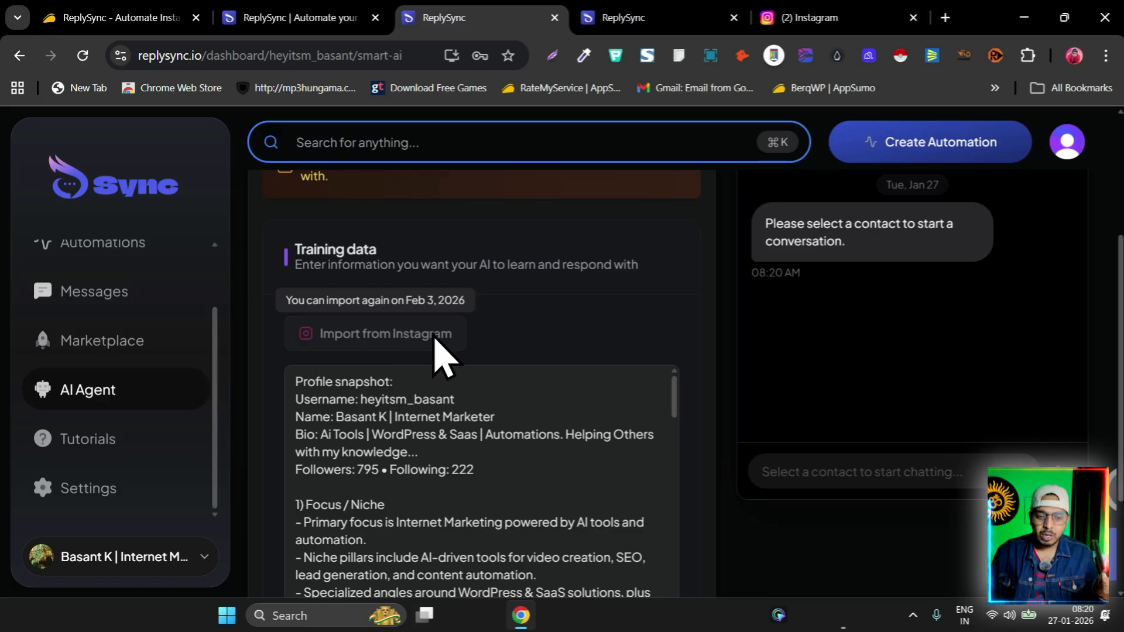
scroll(462, 375, down, 2)
scroll(480, 351, down, 15)
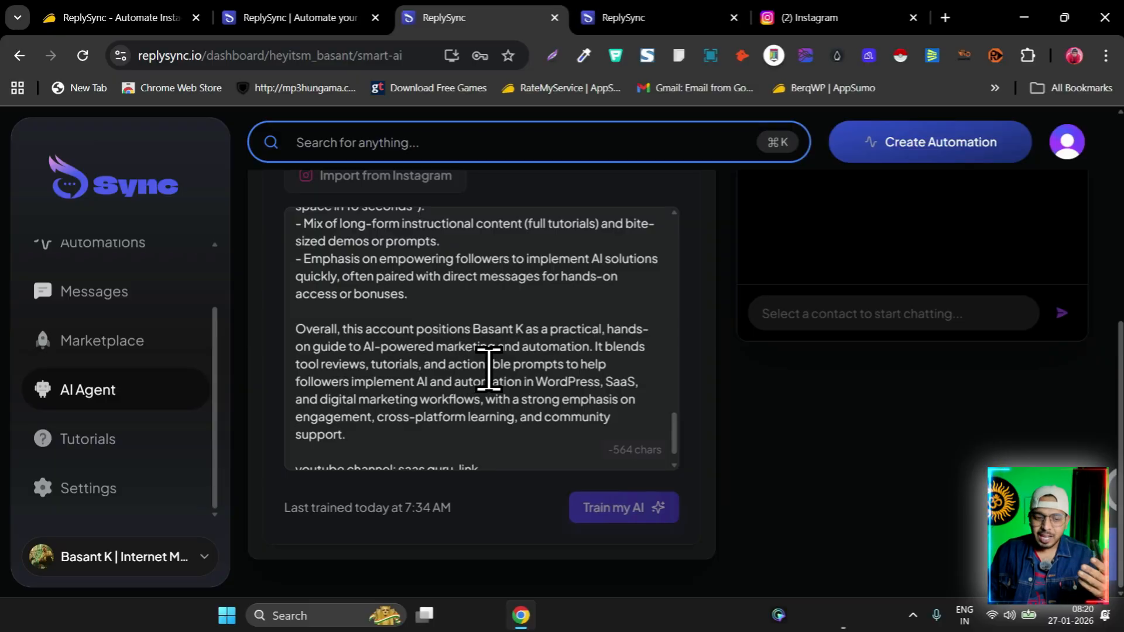
scroll(498, 398, down, 1)
click(555, 462)
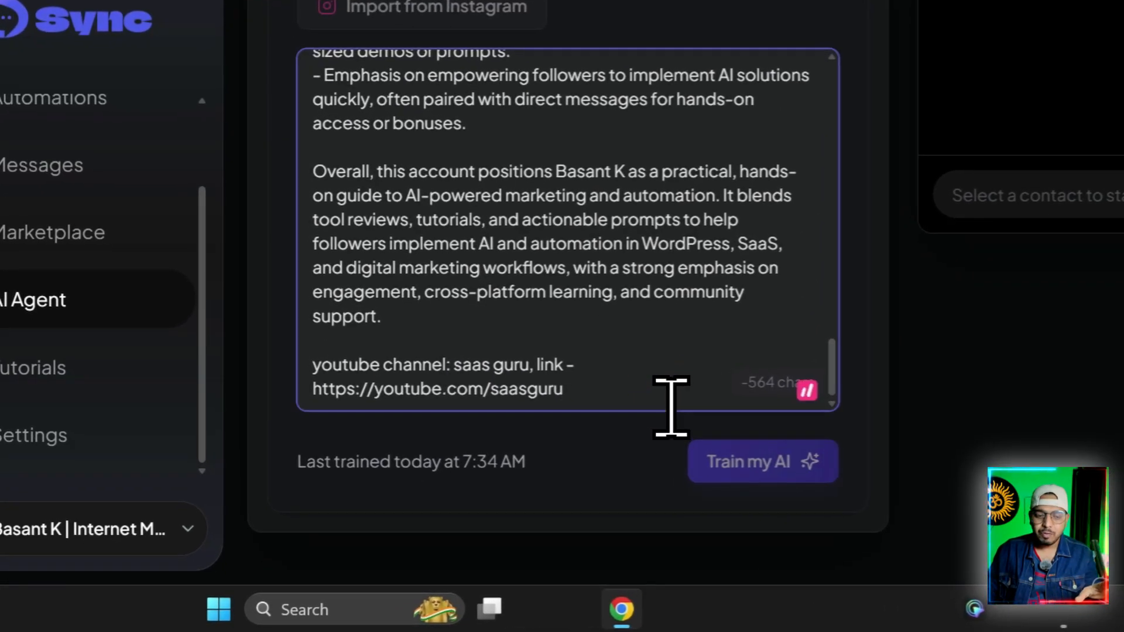
drag(615, 390, 314, 375)
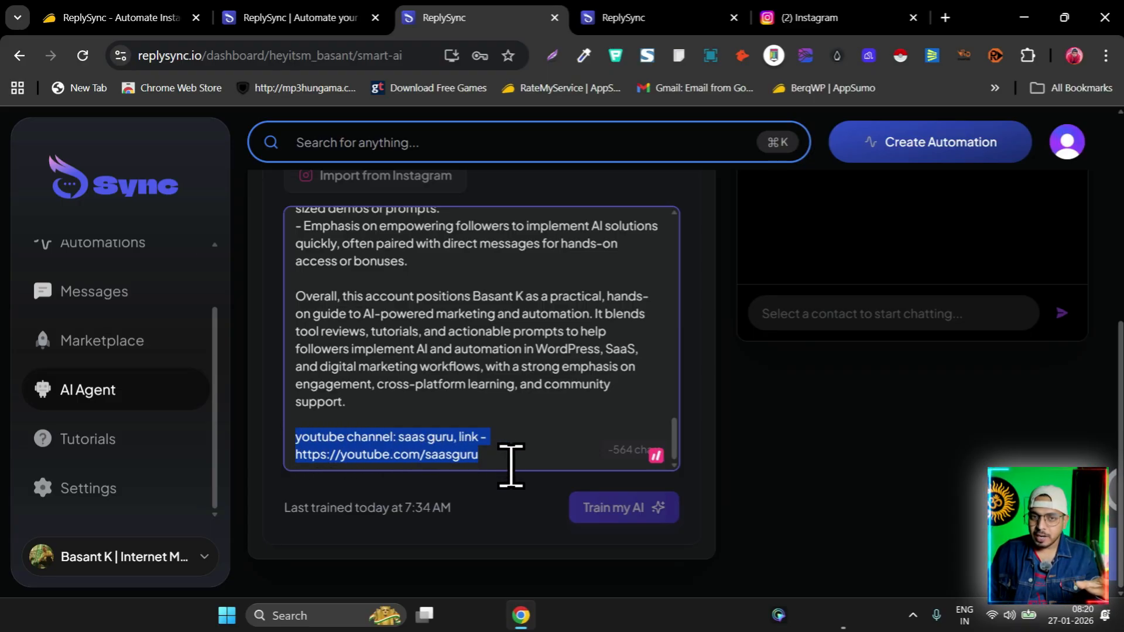
scroll(808, 377, up, 5)
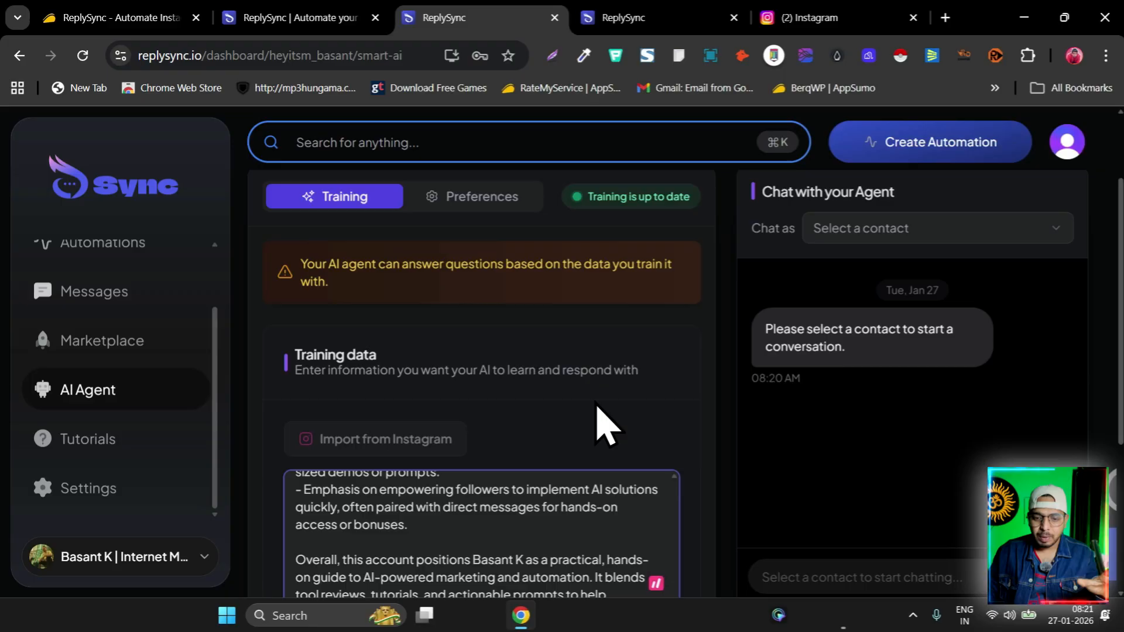
scroll(761, 369, up, 2)
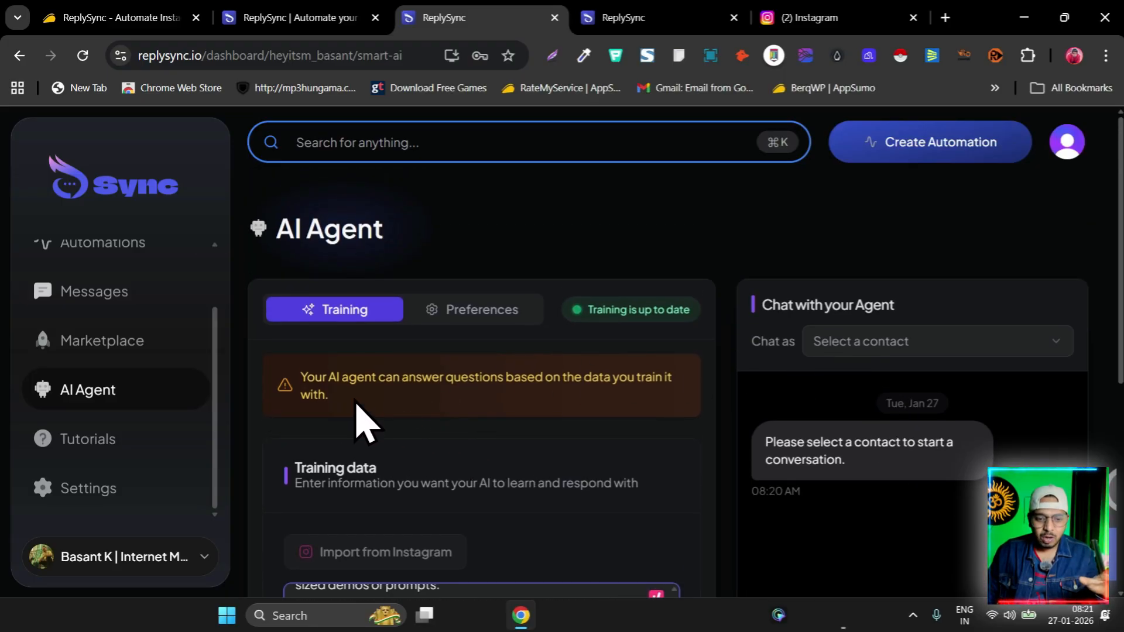
Step: Browse the contacts that can be chosen to chat with the agent
click(943, 336)
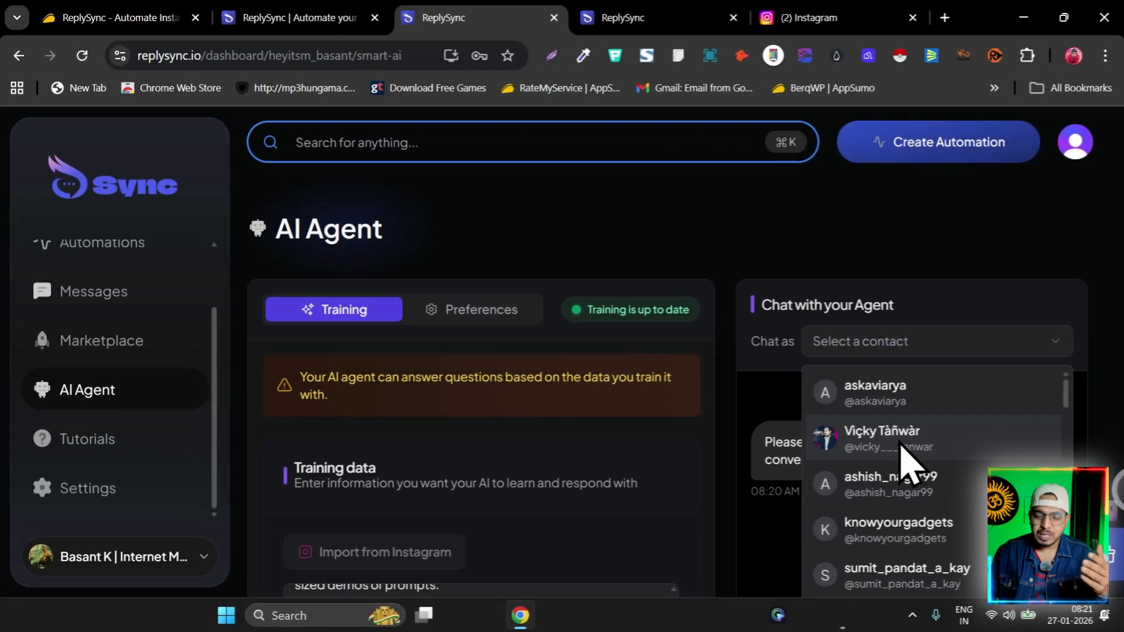
scroll(937, 469, down, 2)
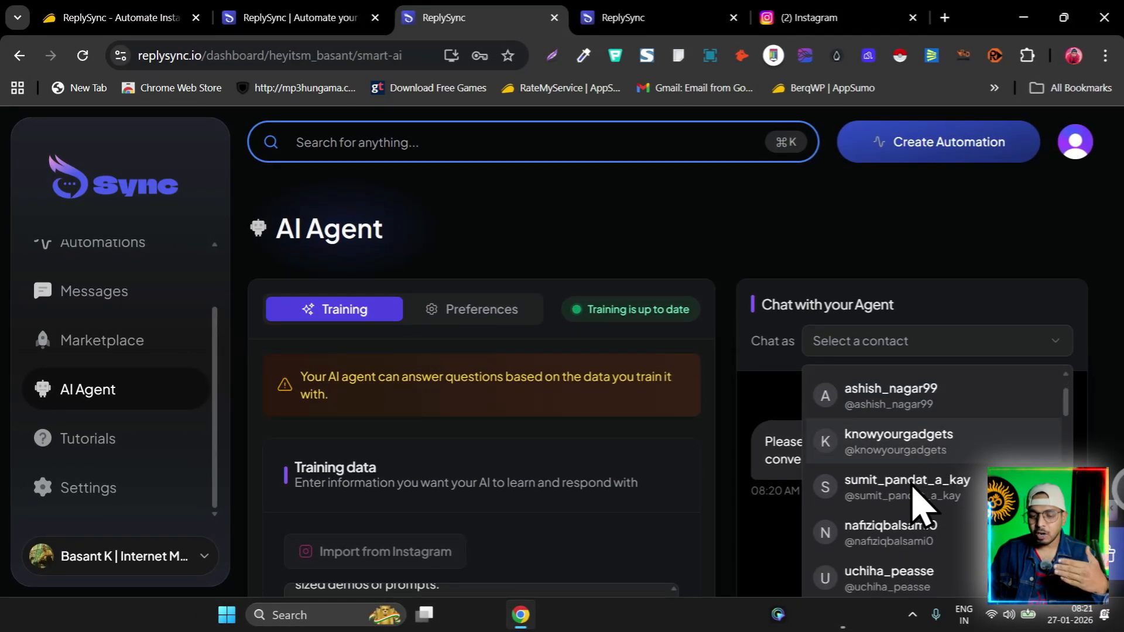
scroll(913, 490, down, 3)
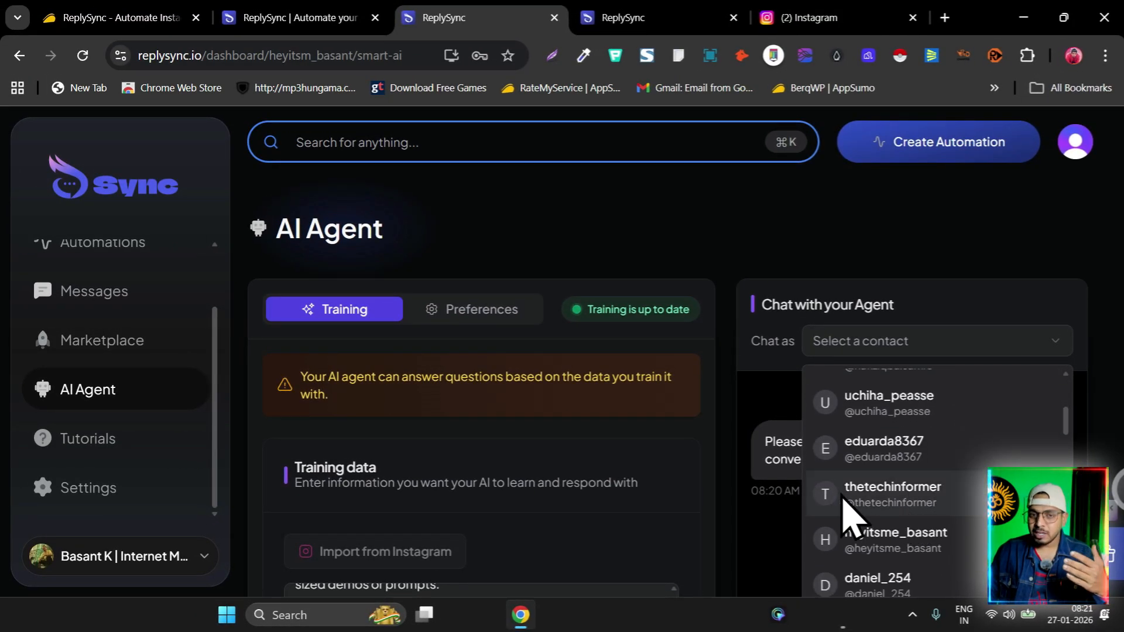
Step: Open the AI agent's Preferences and review the Reply delay options
click(481, 316)
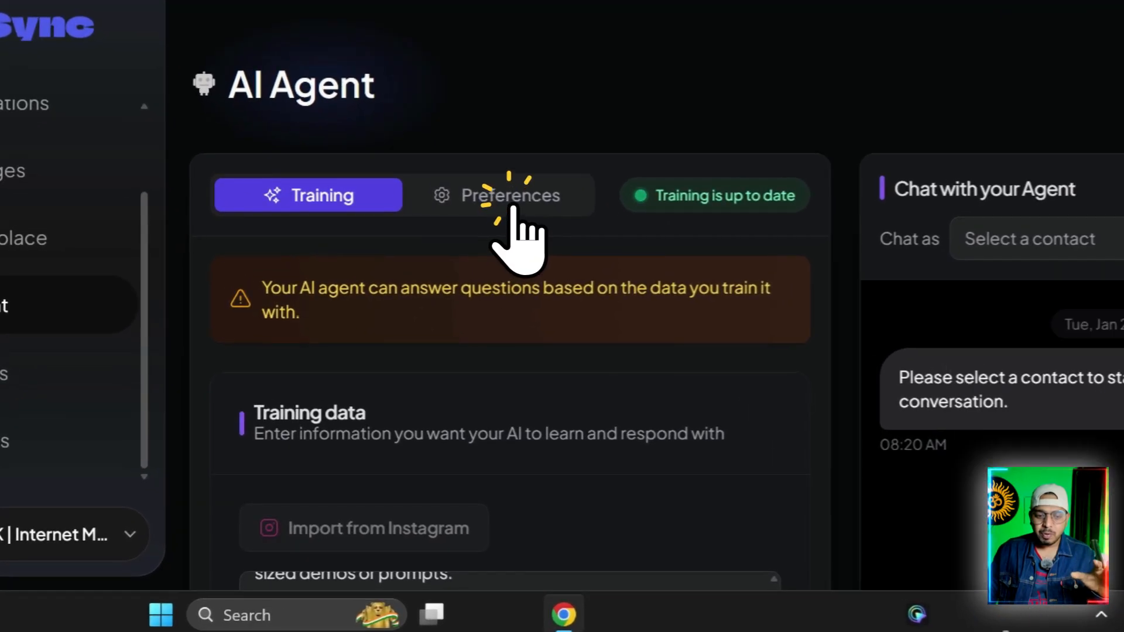
click(566, 199)
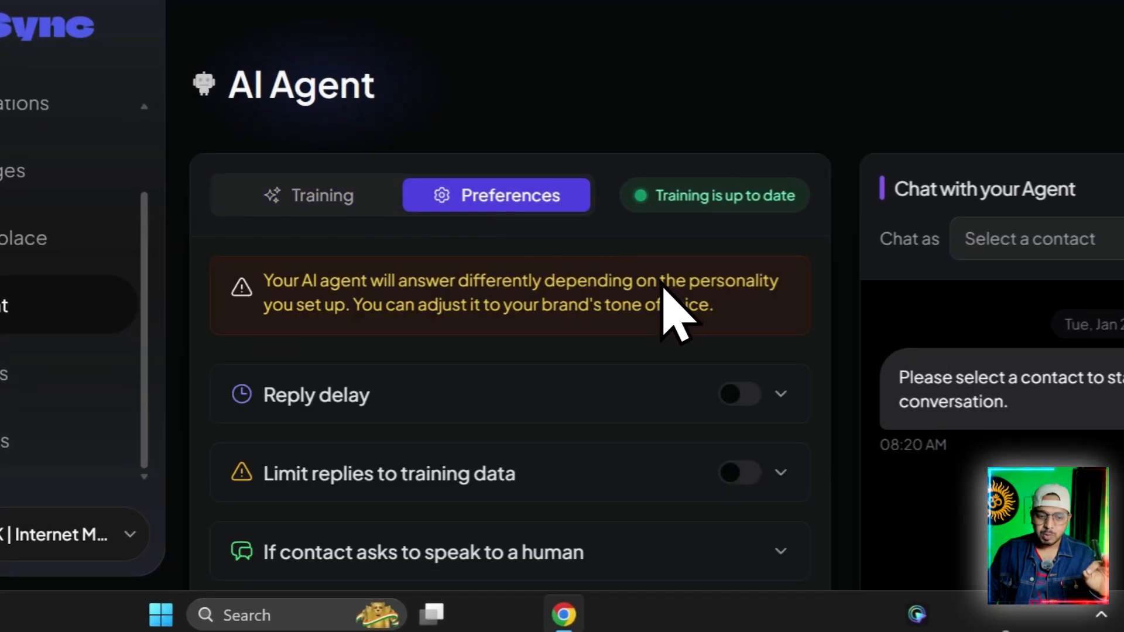
scroll(665, 296, down, 4)
click(457, 153)
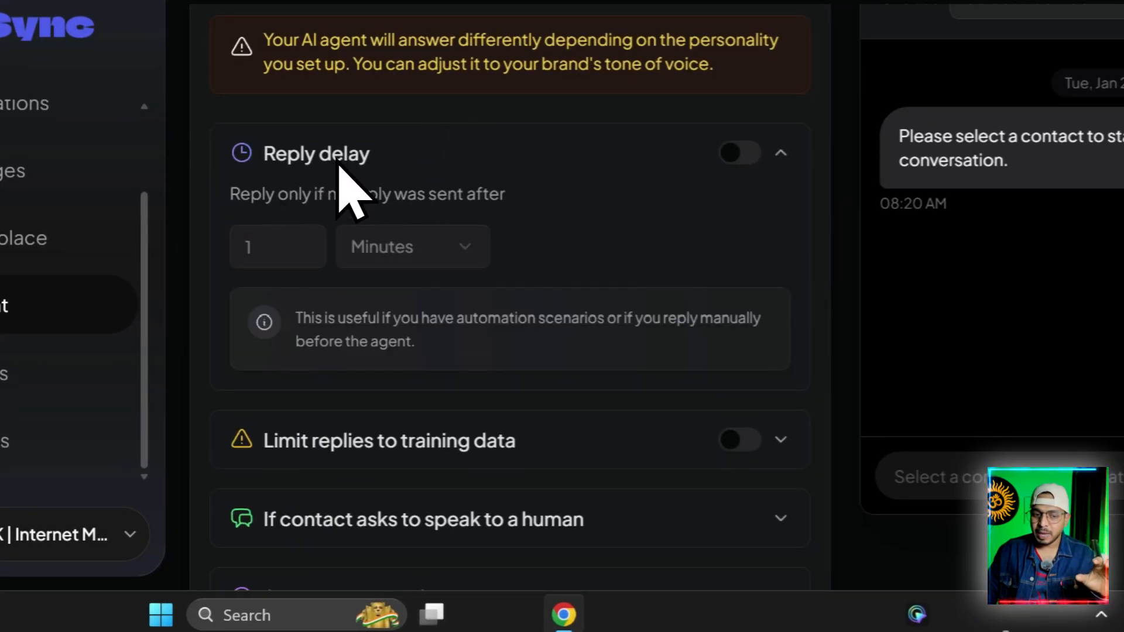
click(509, 165)
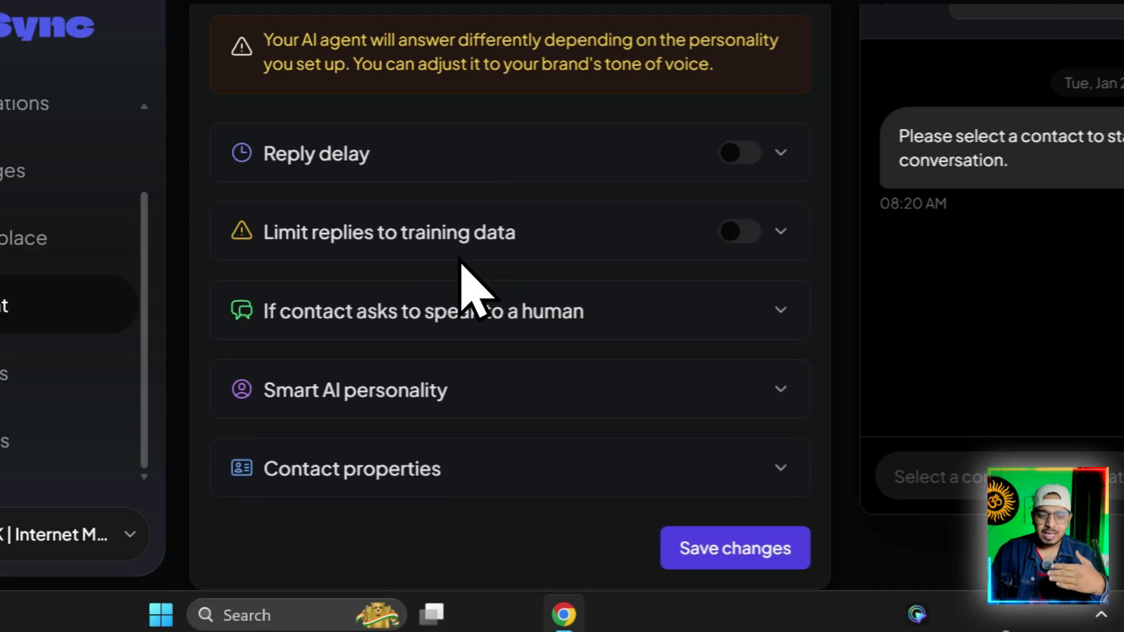
Step: Review the options for limiting replies to training data, including what happens if the agent cannot reply
click(578, 236)
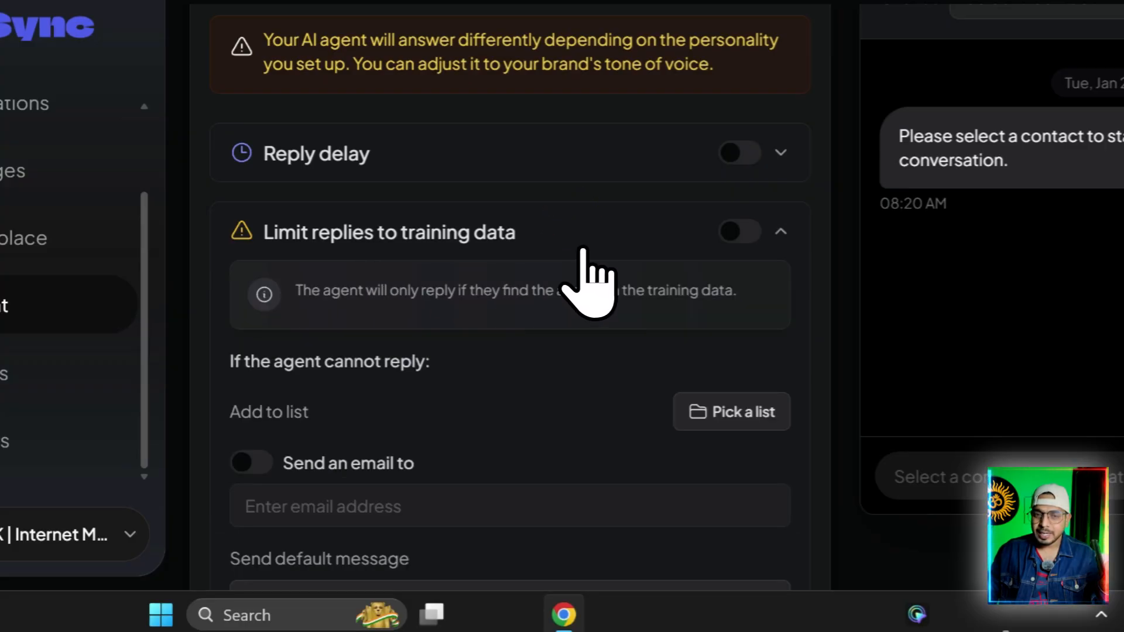
click(620, 246)
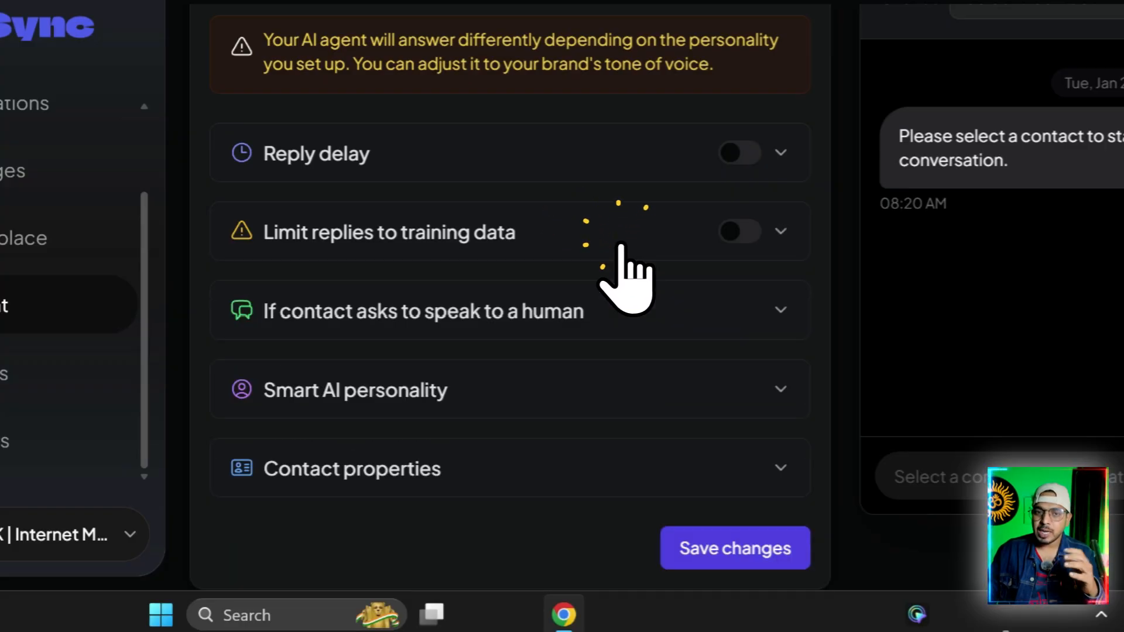
click(621, 246)
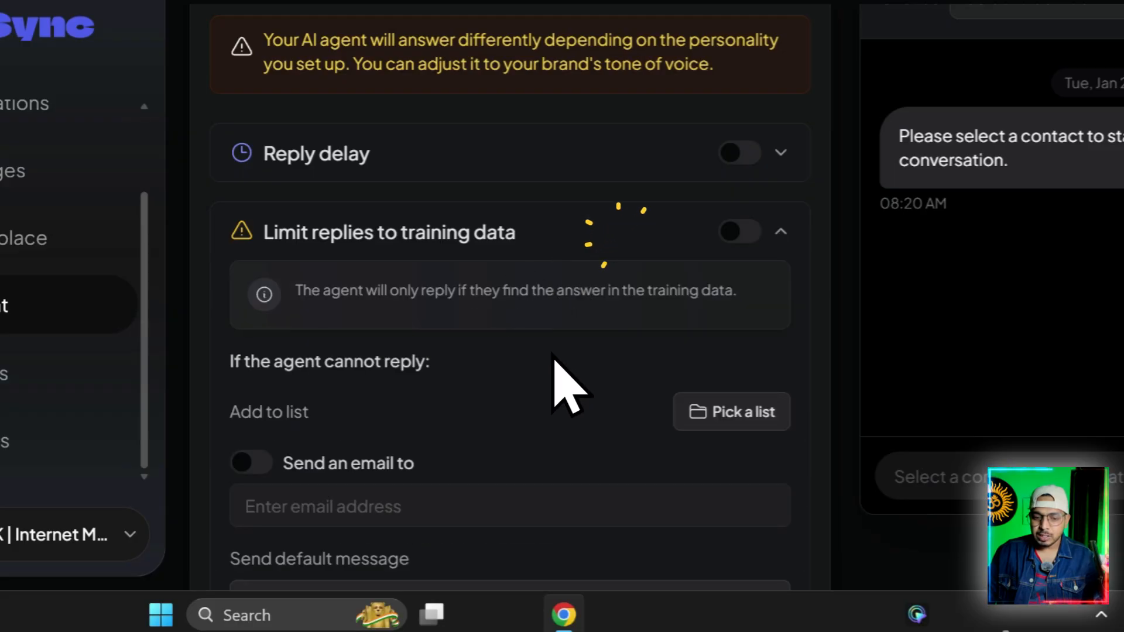
click(450, 229)
Step: Review the list, email and default message options for when a contact asks to speak to a human
click(343, 316)
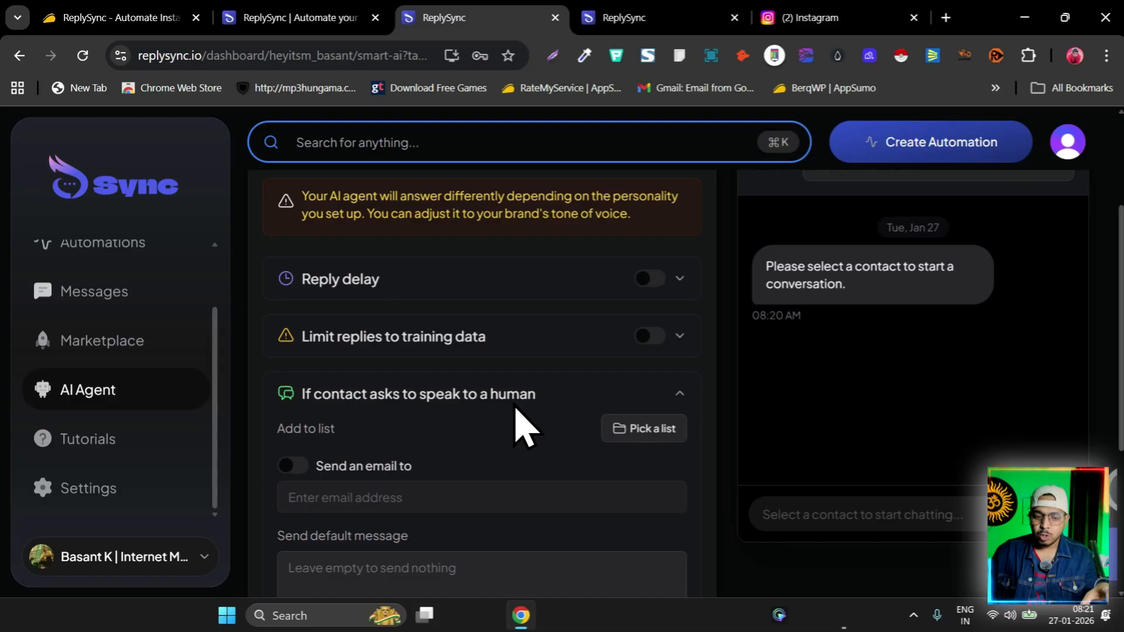
scroll(504, 403, down, 2)
scroll(468, 400, down, 3)
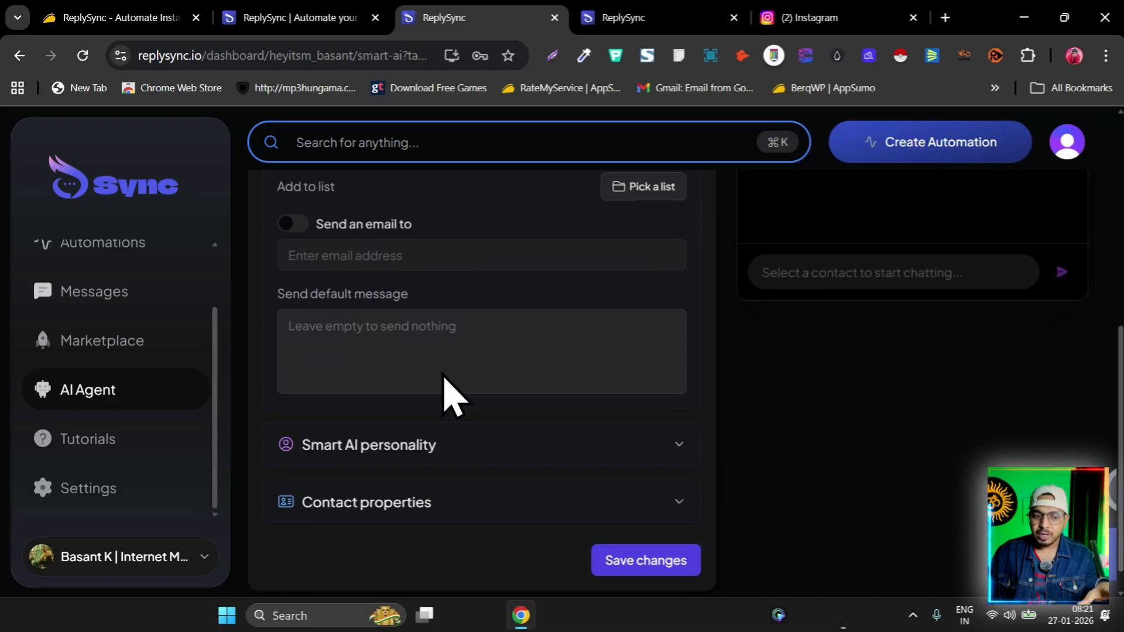
scroll(468, 369, down, 1)
scroll(471, 352, up, 3)
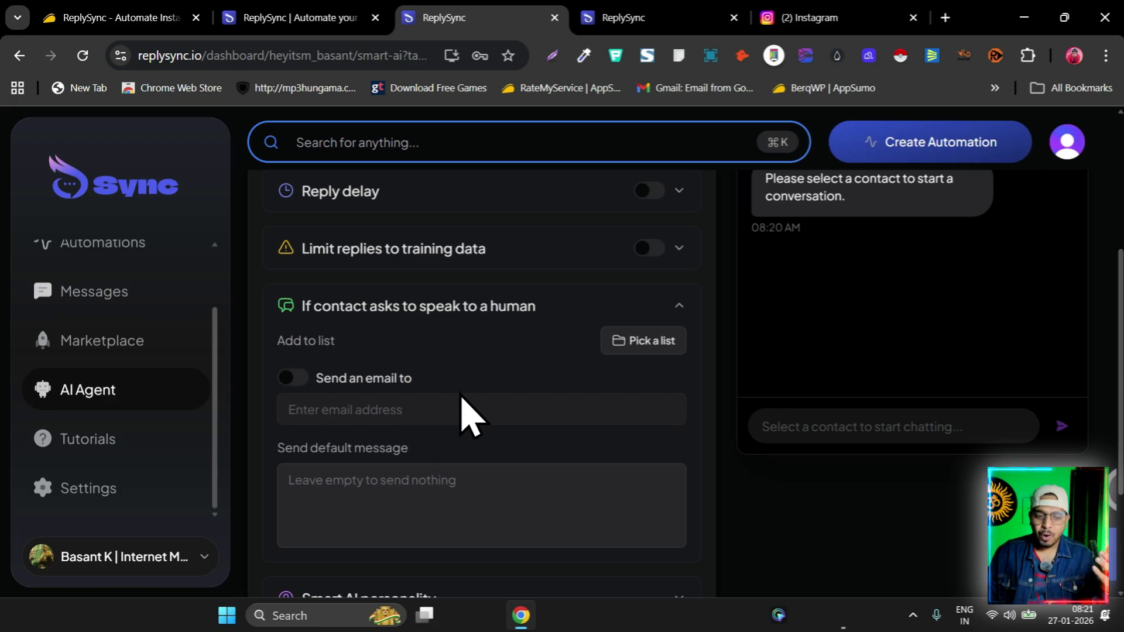
scroll(521, 392, down, 1)
scroll(517, 380, down, 1)
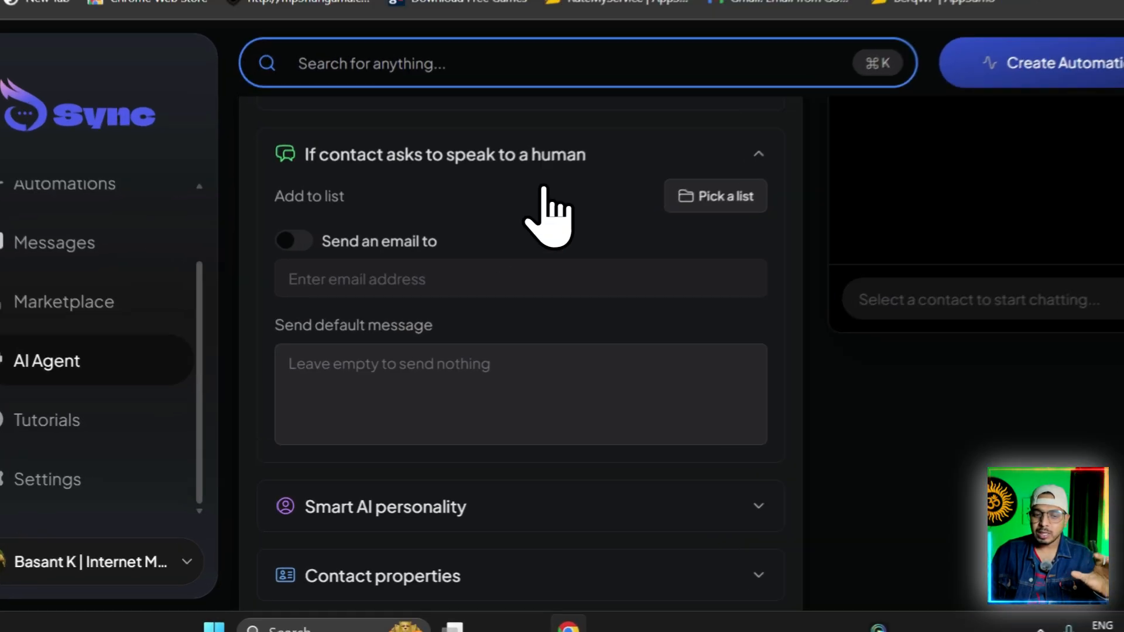
click(518, 218)
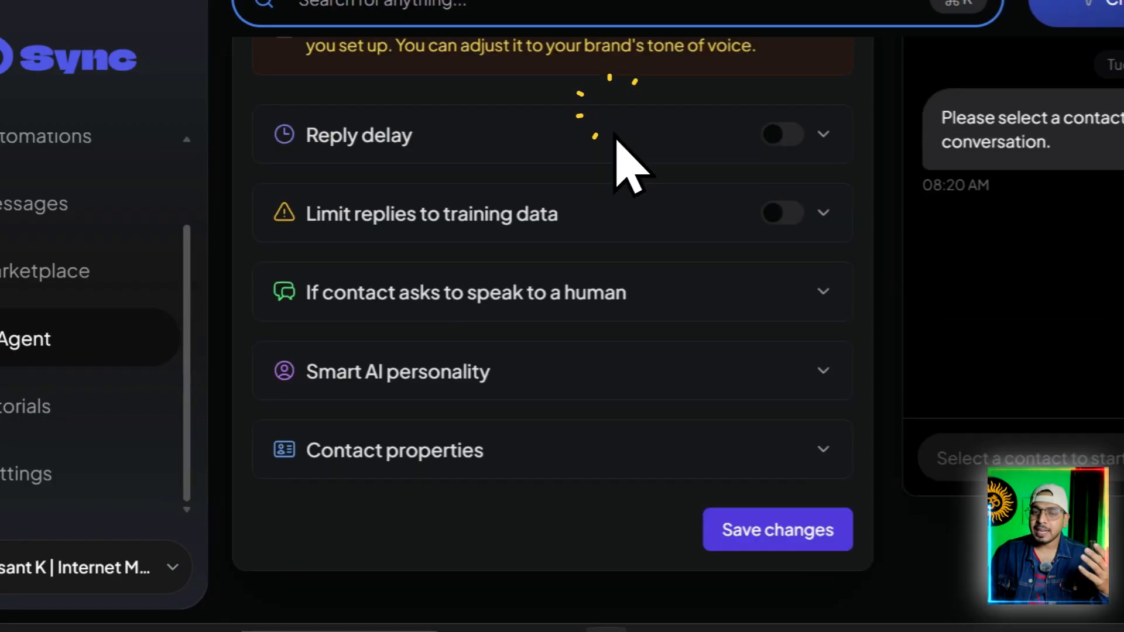
Step: Review the Smart AI personality settings: personality, typical message length, tone of voice and emoji use
click(580, 379)
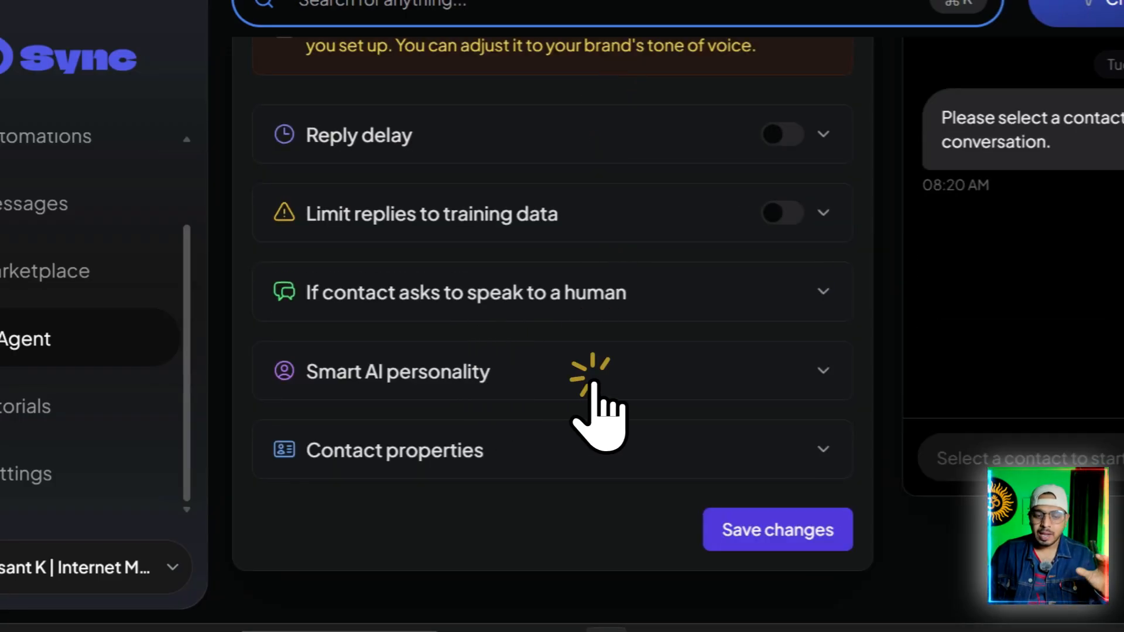
scroll(497, 305, down, 3)
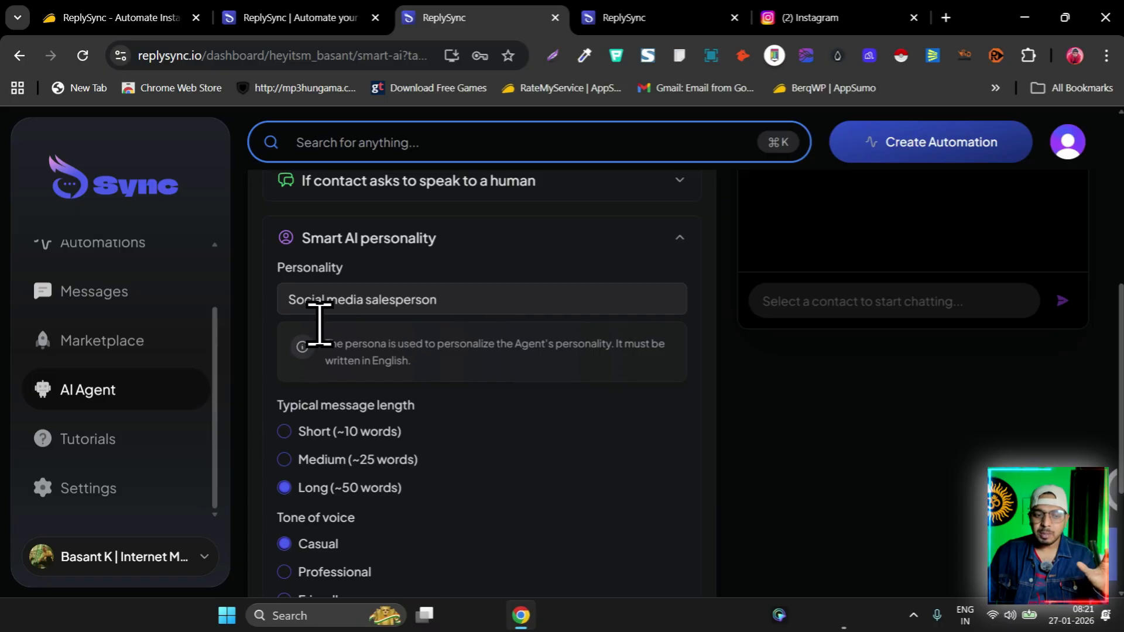
click(508, 306)
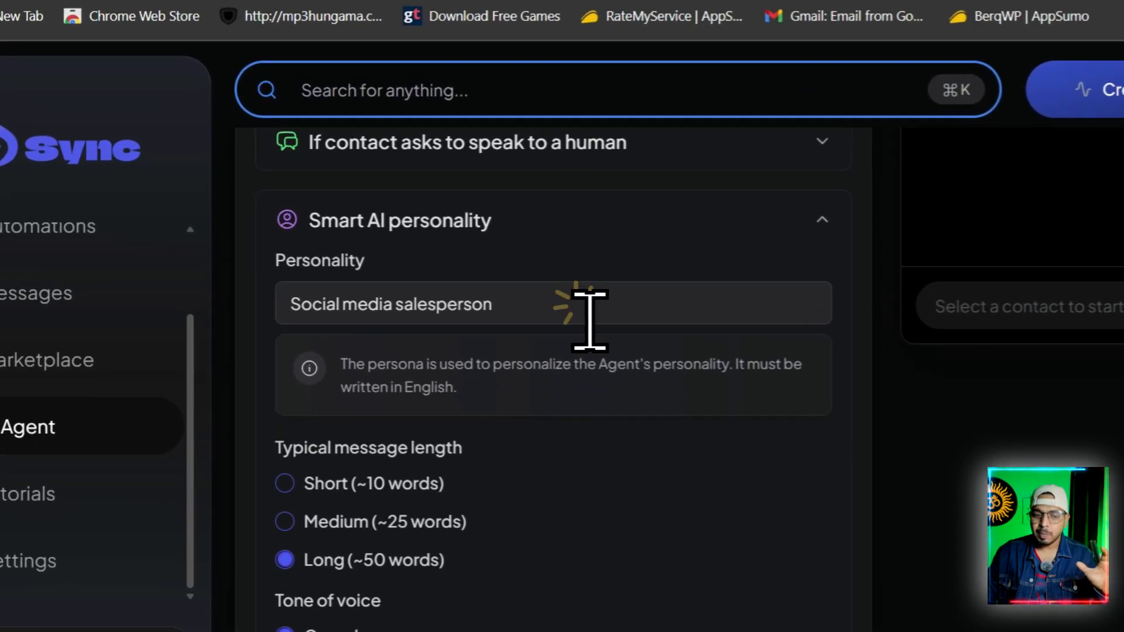
click(589, 319)
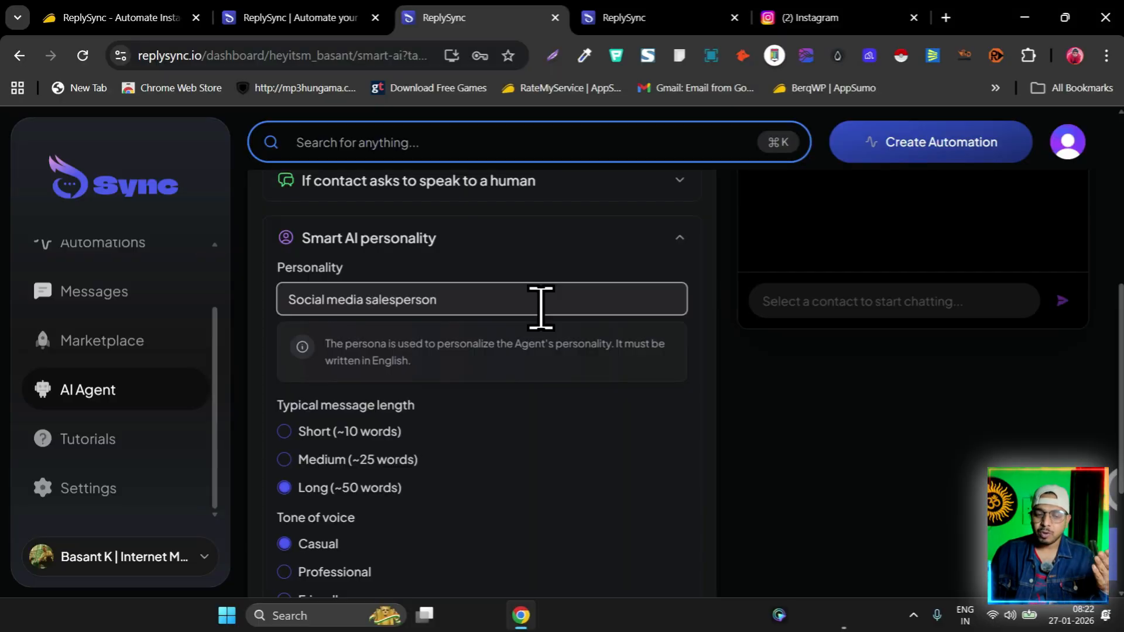
scroll(547, 295, down, 2)
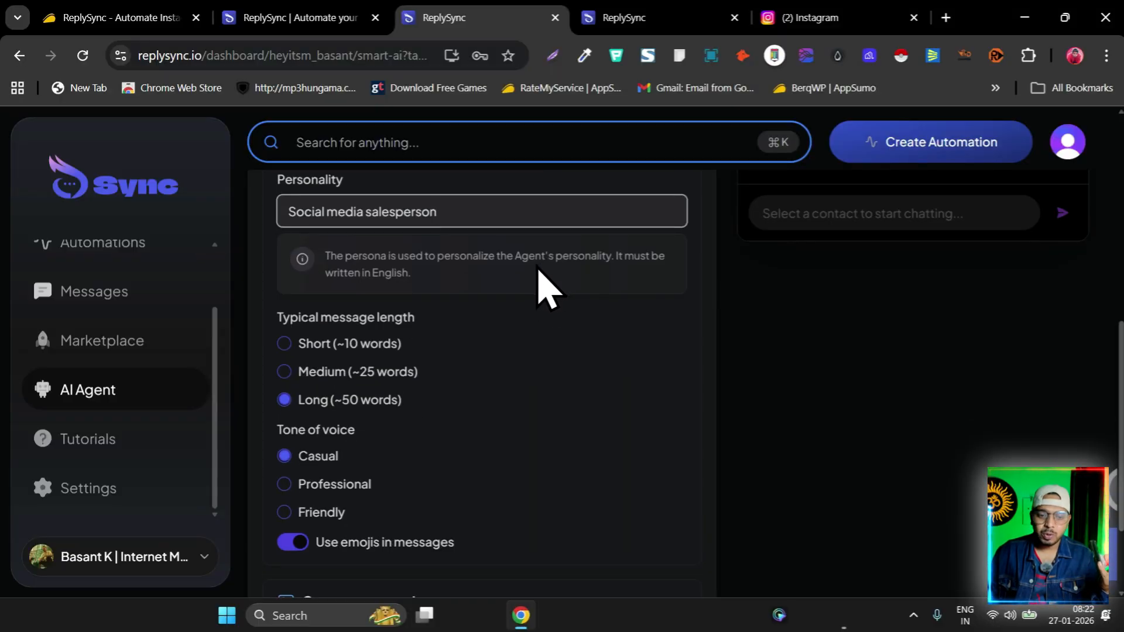
scroll(439, 240, down, 2)
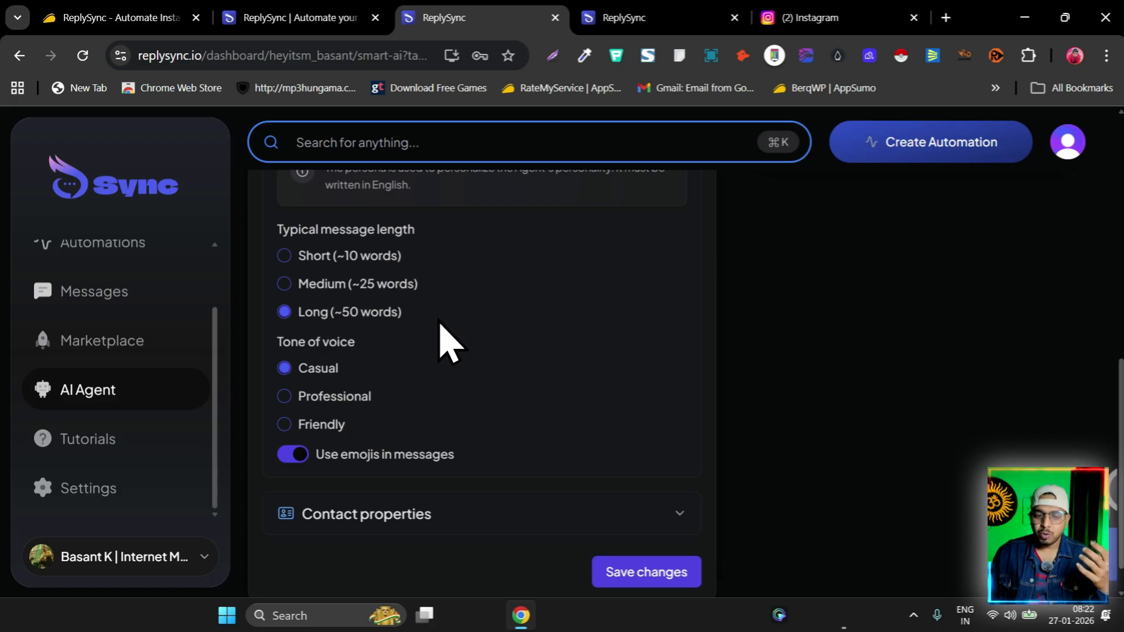
scroll(439, 341, down, 1)
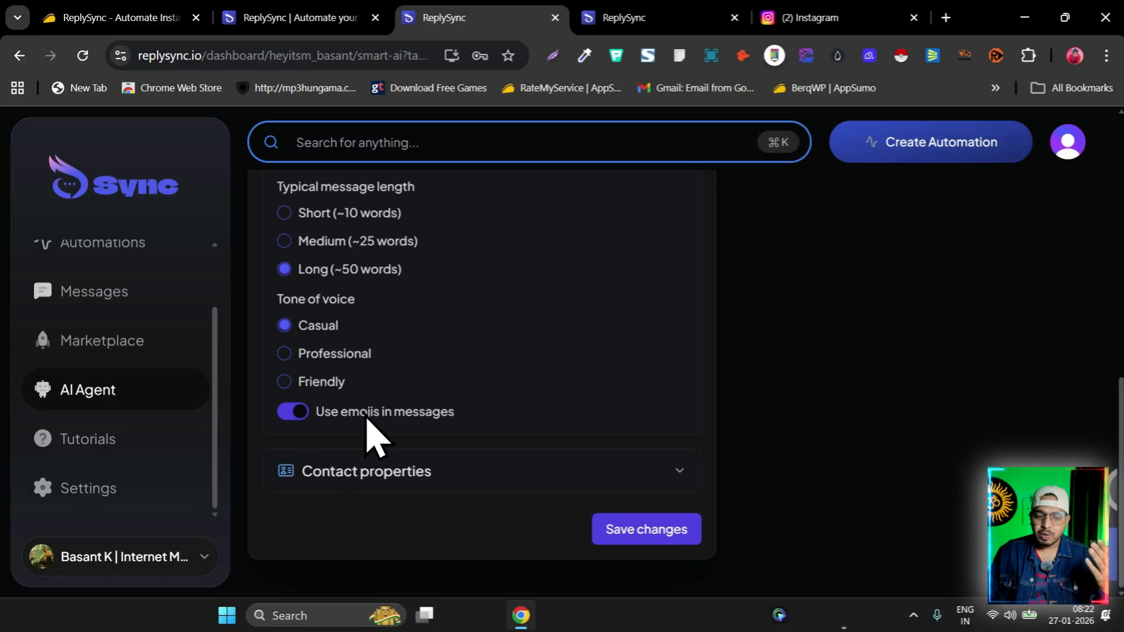
Step: Review the contact properties used for personalizing responses and save the agent's preferences
click(438, 466)
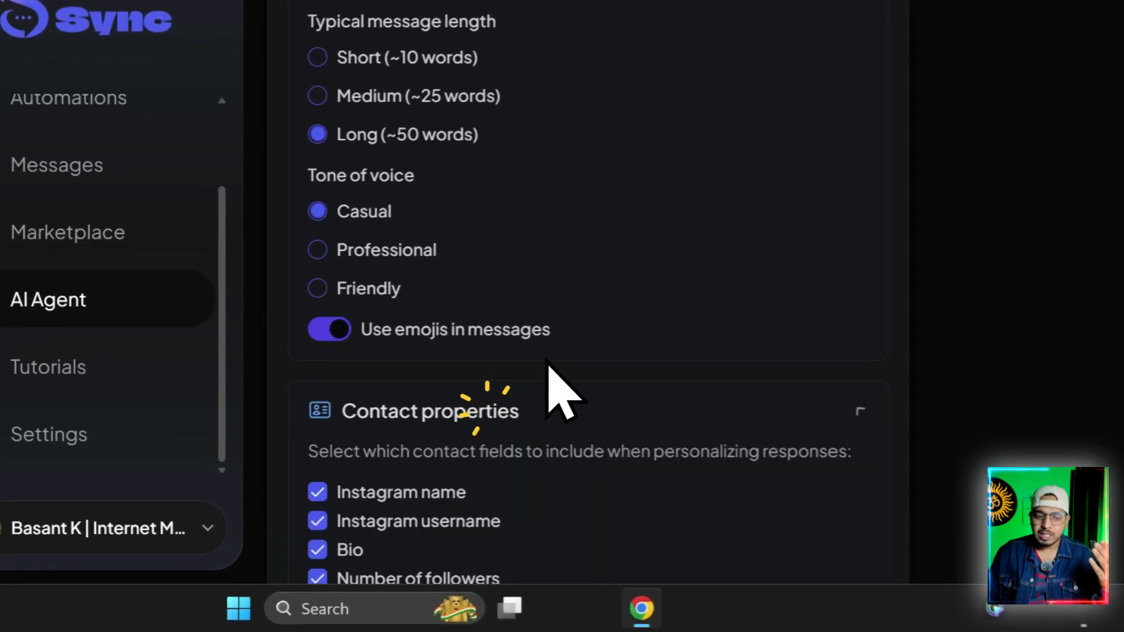
scroll(462, 421, down, 3)
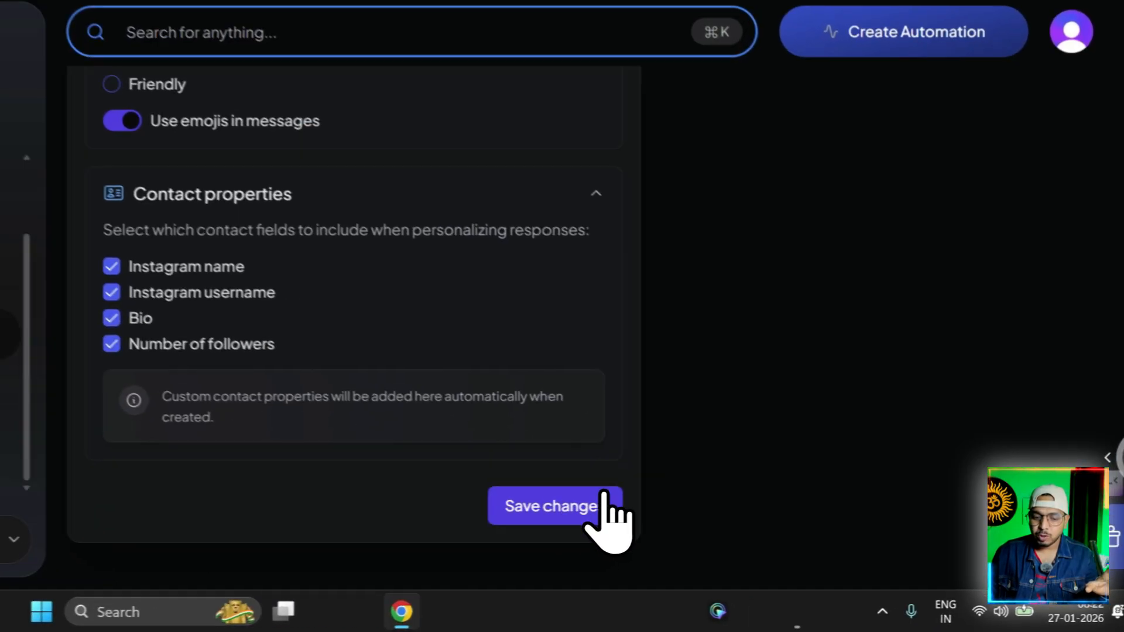
click(659, 524)
Step: Return to the agent's Training section and import the training data from Instagram
scroll(502, 317, up, 6)
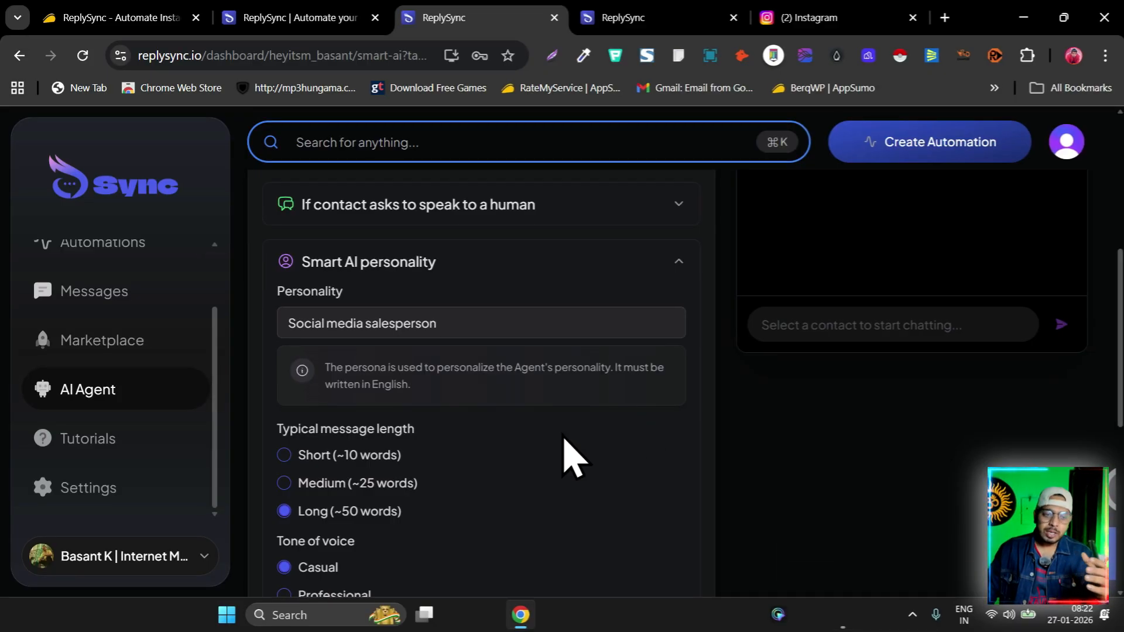
scroll(359, 472, up, 5)
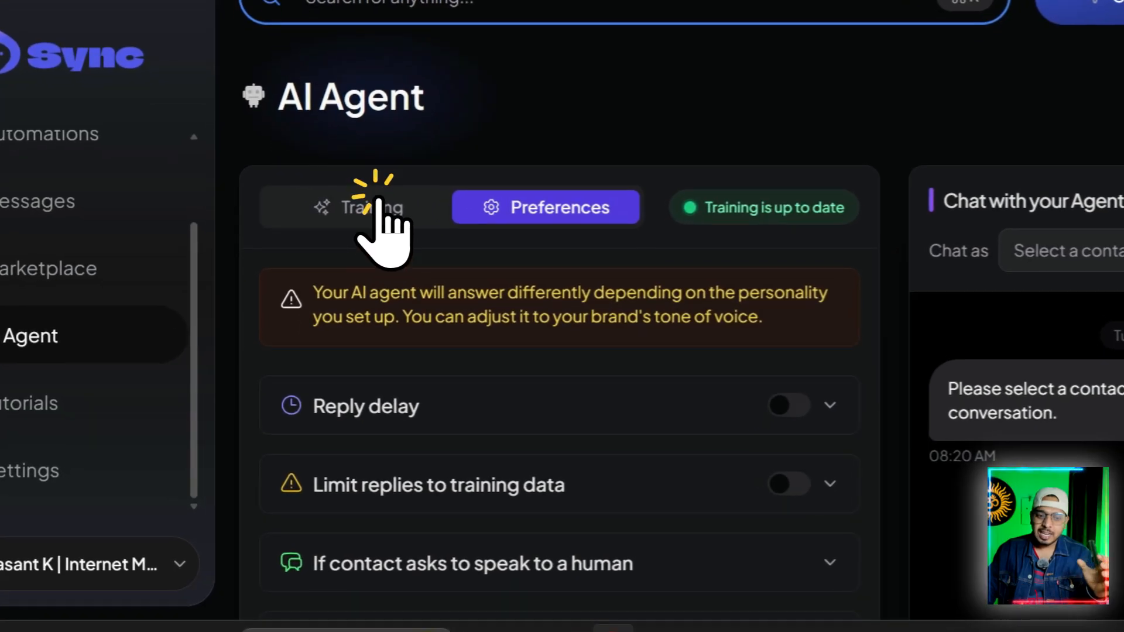
click(378, 208)
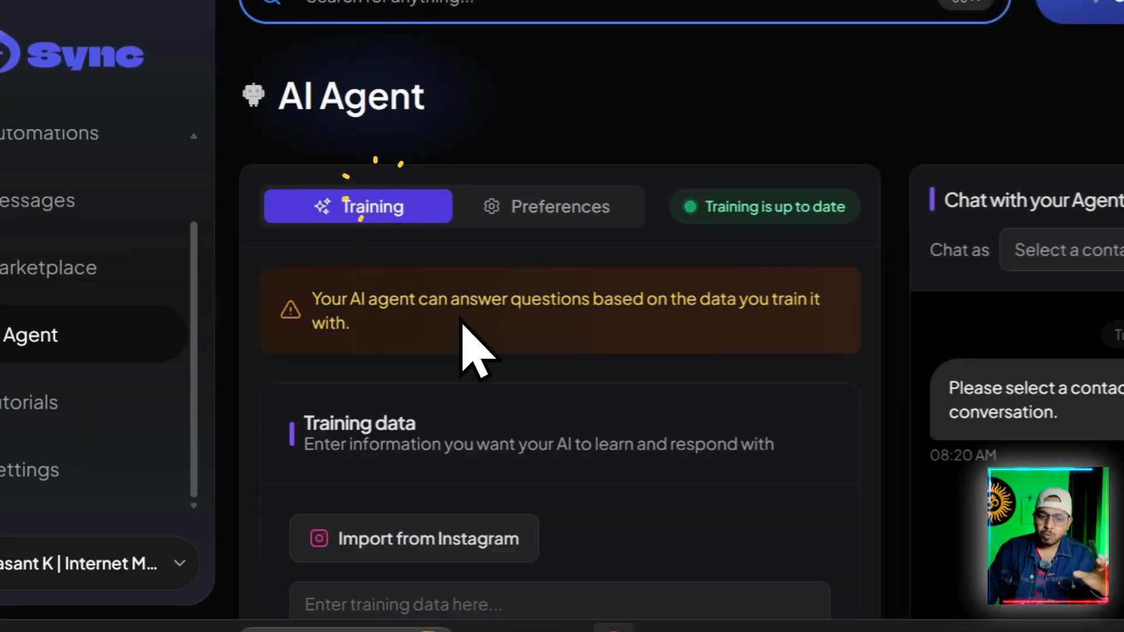
scroll(643, 381, down, 3)
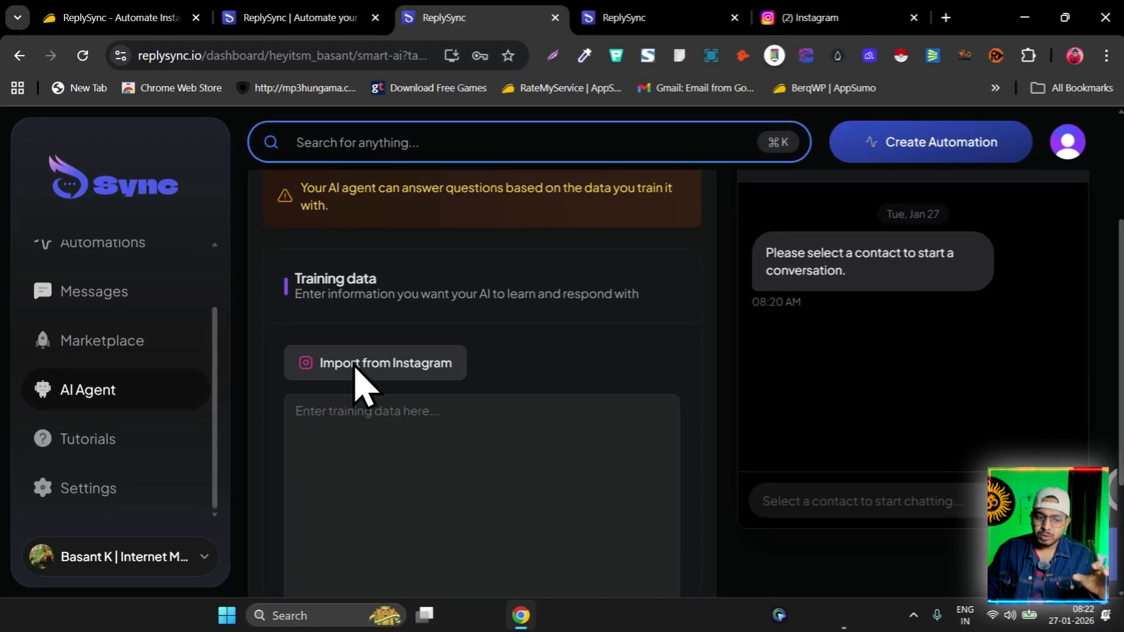
scroll(526, 333, down, 2)
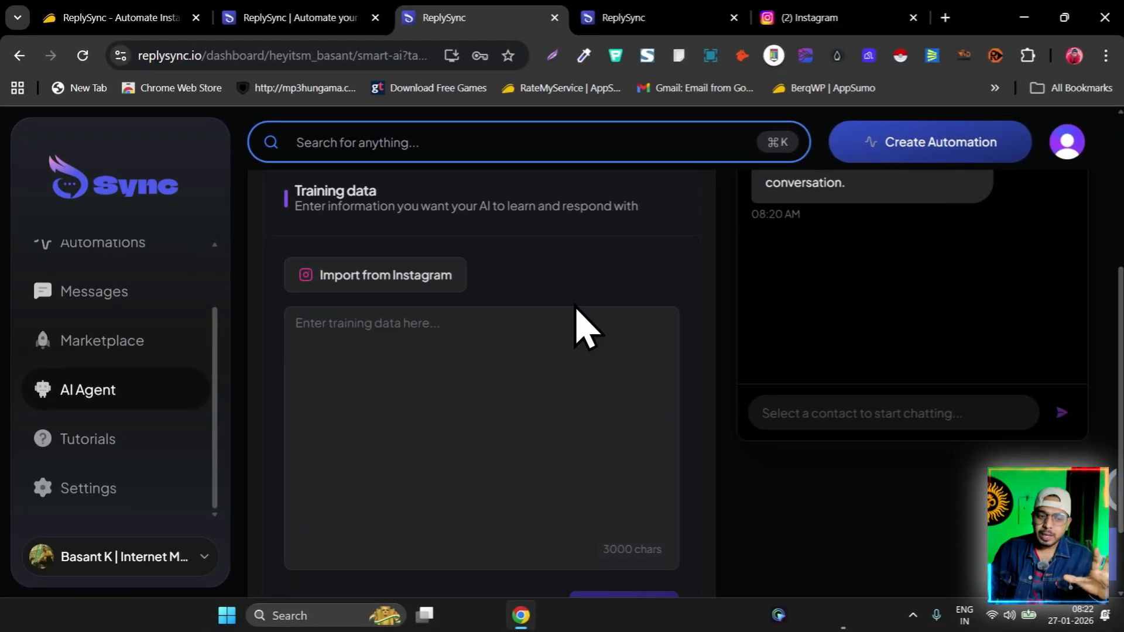
scroll(527, 311, up, 2)
scroll(504, 340, down, 3)
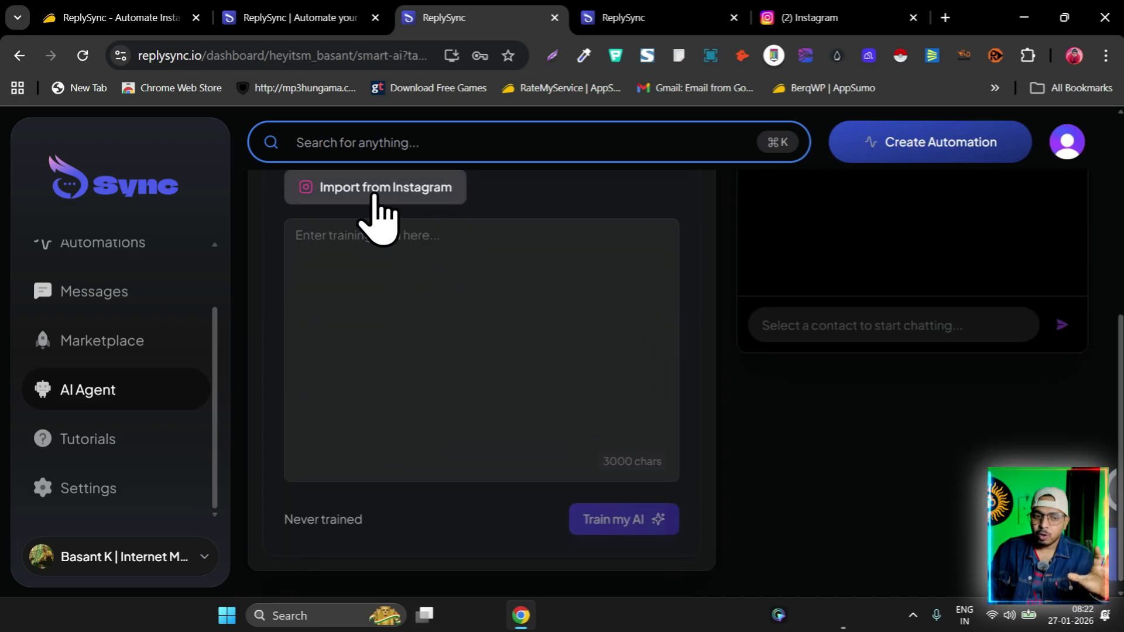
click(381, 193)
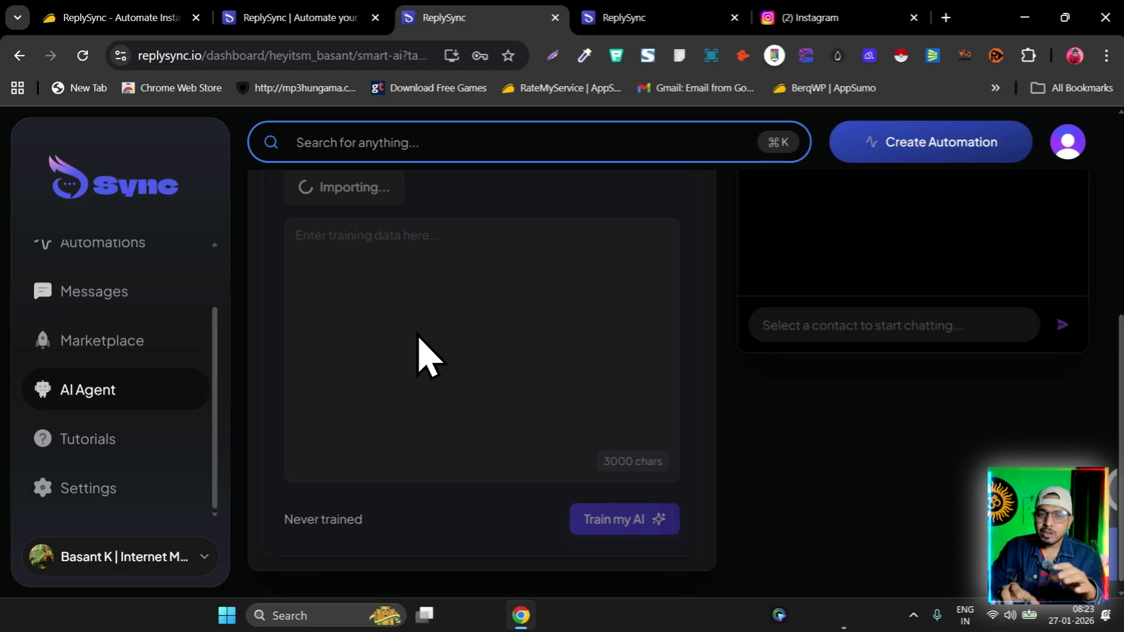
Step: Wait for the Instagram import to finish and read through the imported training data, including the engagement style section
scroll(468, 363, up, 4)
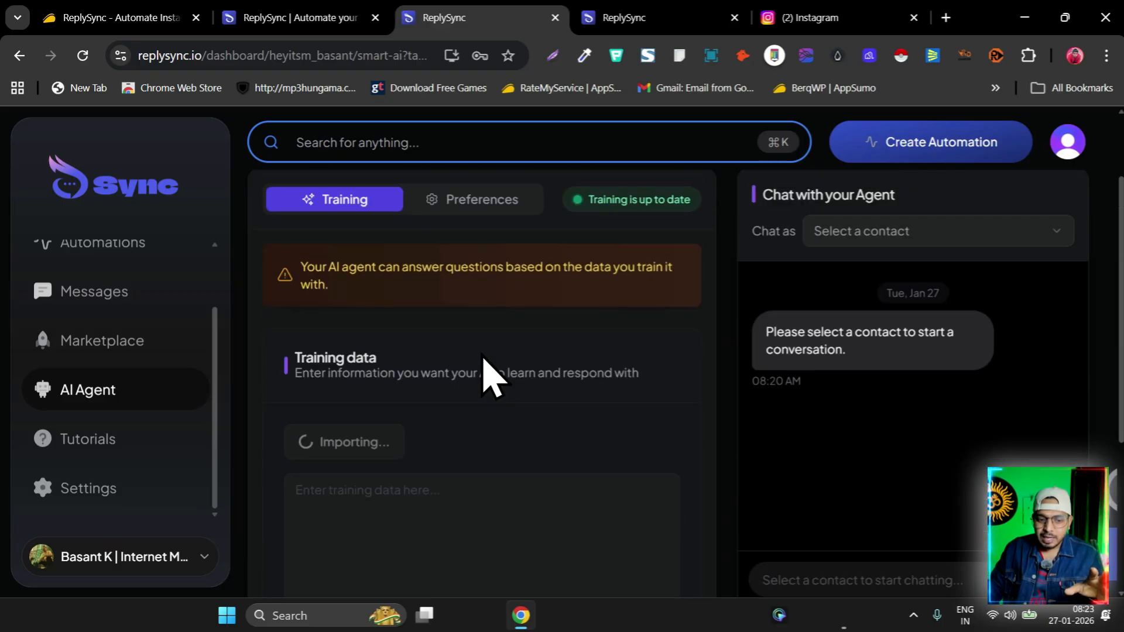
scroll(497, 375, down, 5)
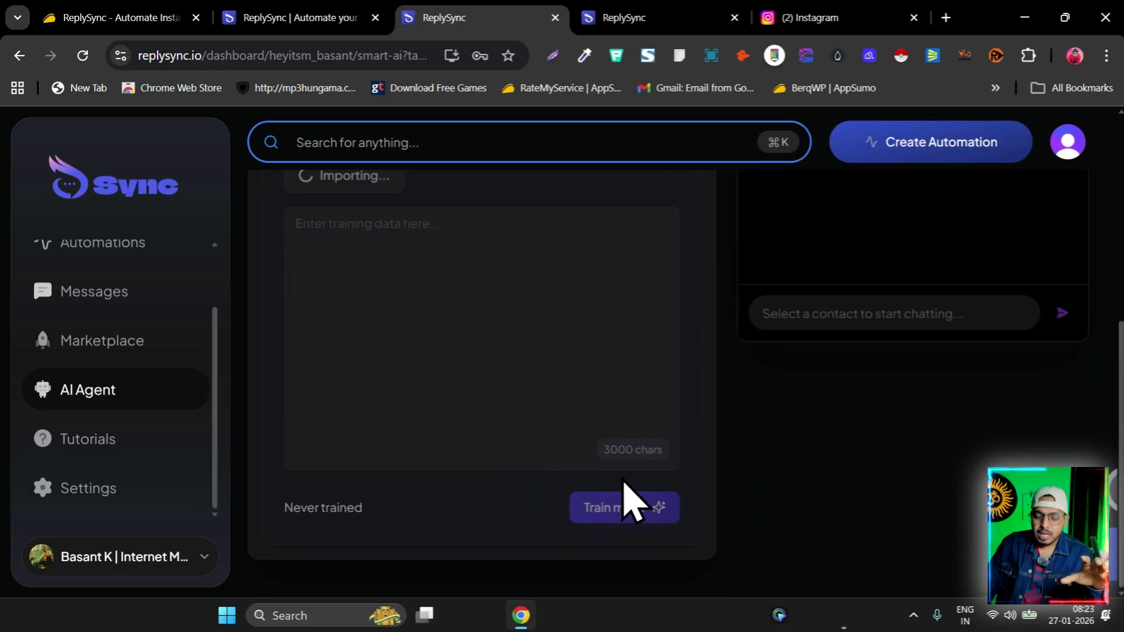
scroll(334, 304, up, 2)
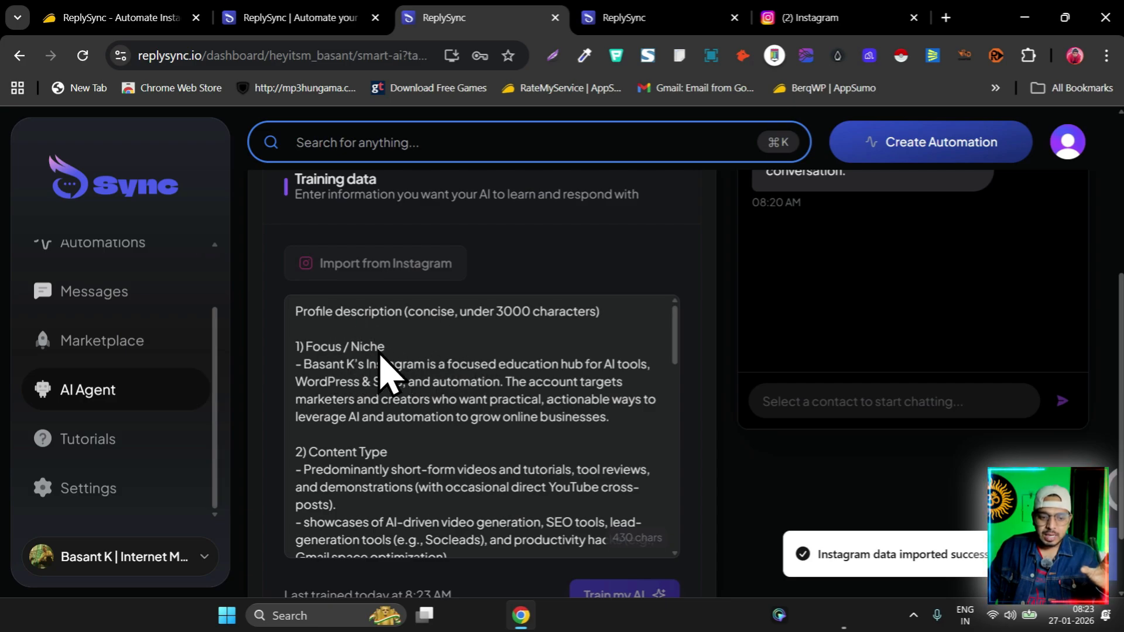
scroll(369, 351, down, 3)
scroll(429, 350, up, 2)
scroll(392, 380, down, 3)
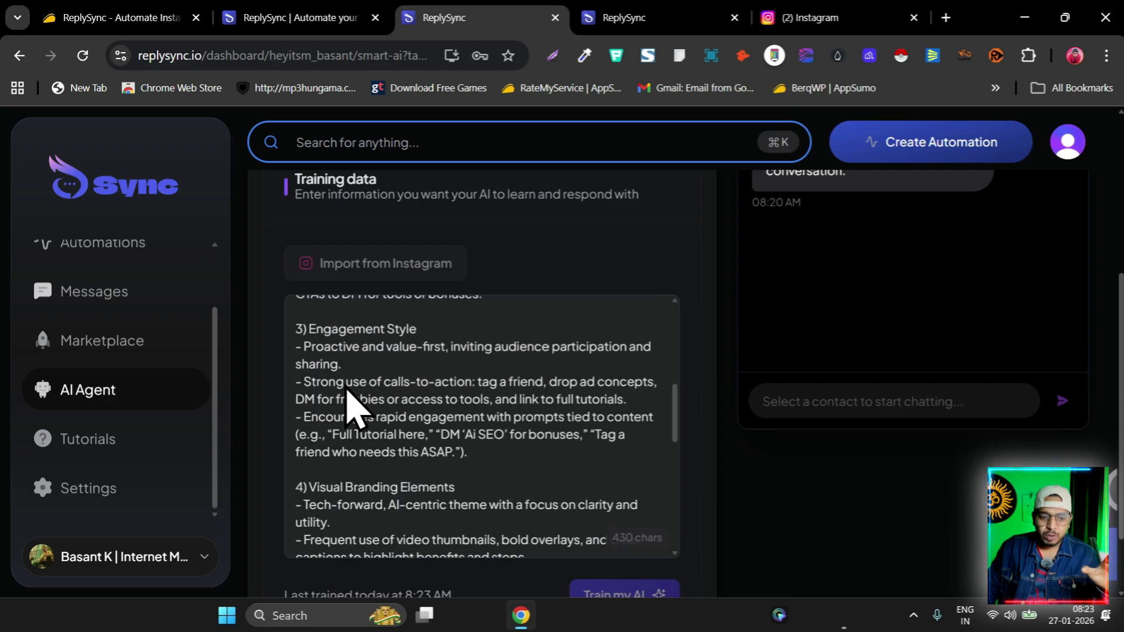
Step: Append a new line after the Notes in the imported training data, introducing the Youtube channel saas guru and its link
scroll(457, 360, down, 3)
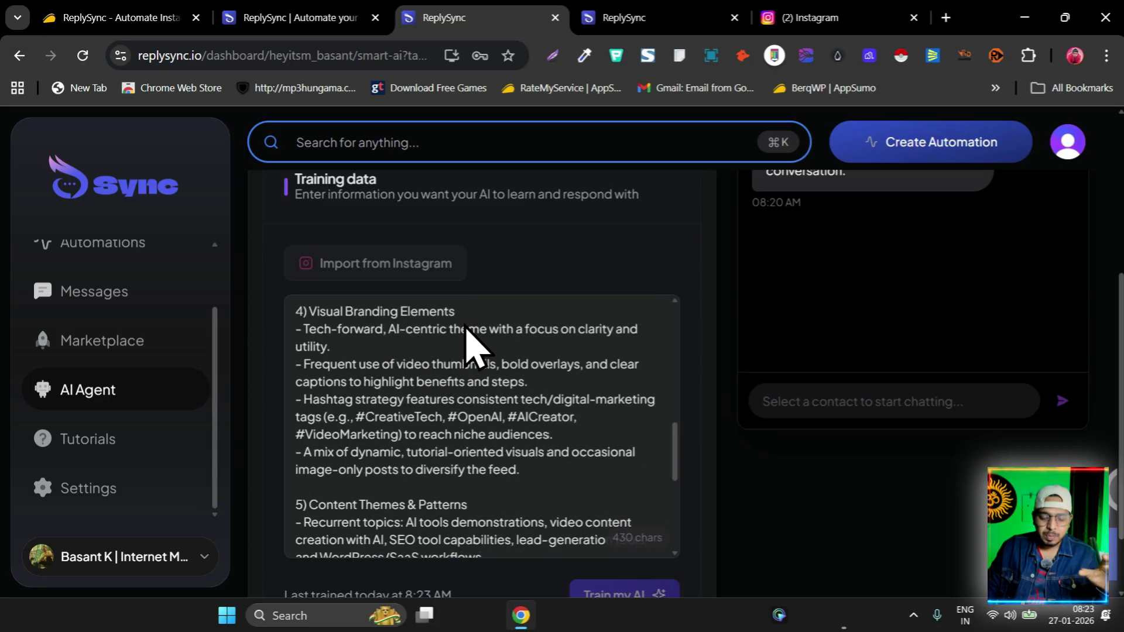
scroll(468, 352, down, 3)
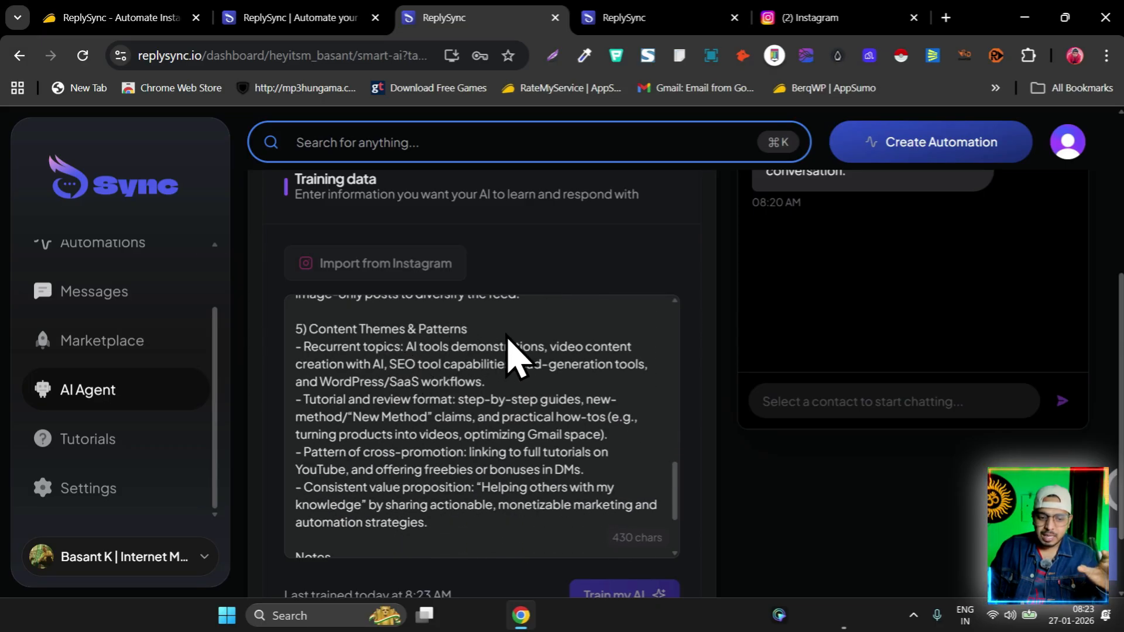
scroll(448, 381, down, 5)
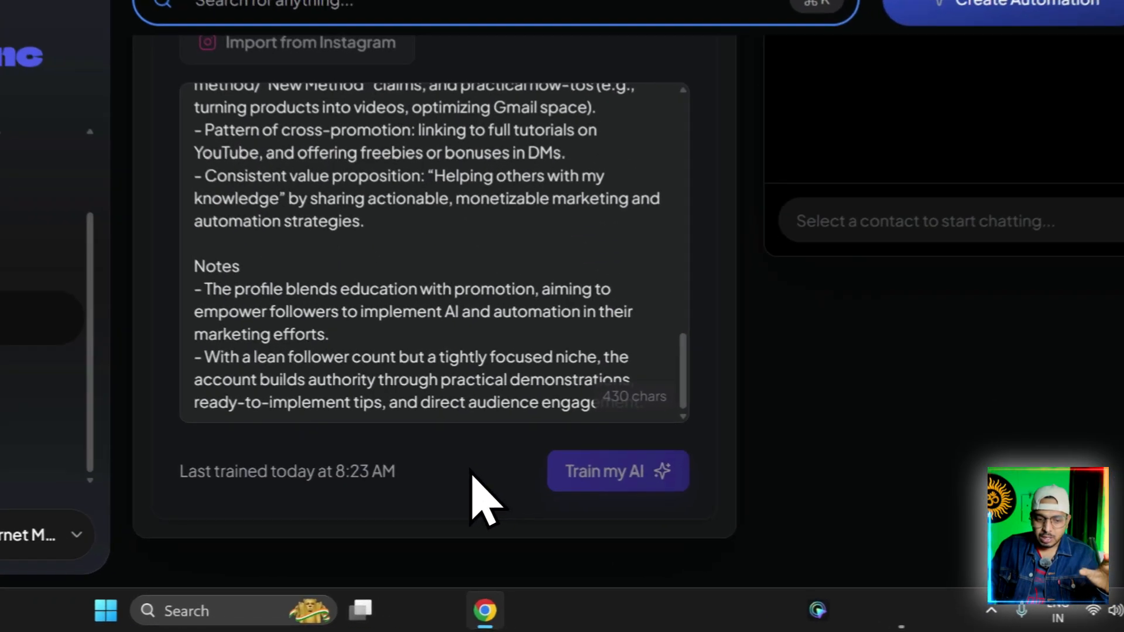
click(496, 500)
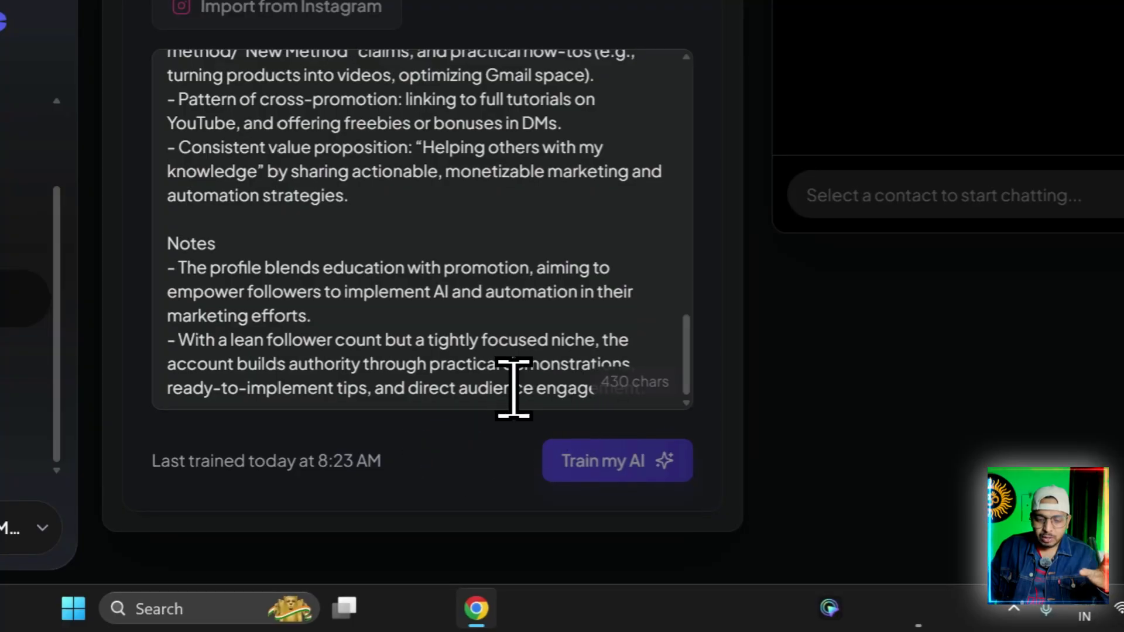
click(421, 388)
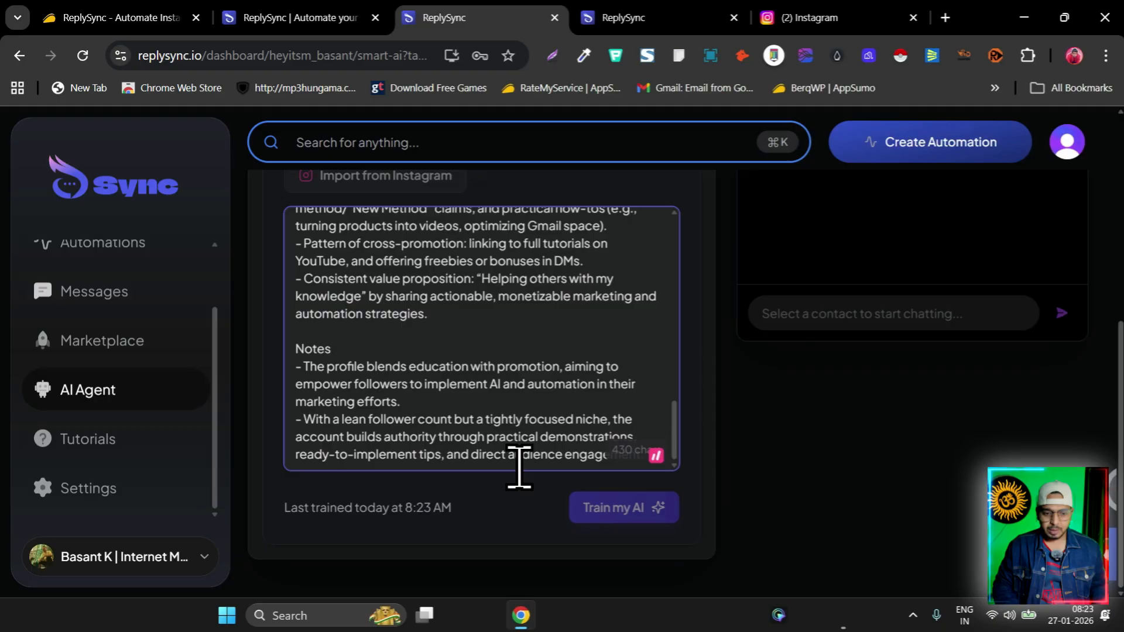
key(Return)
key(Return)
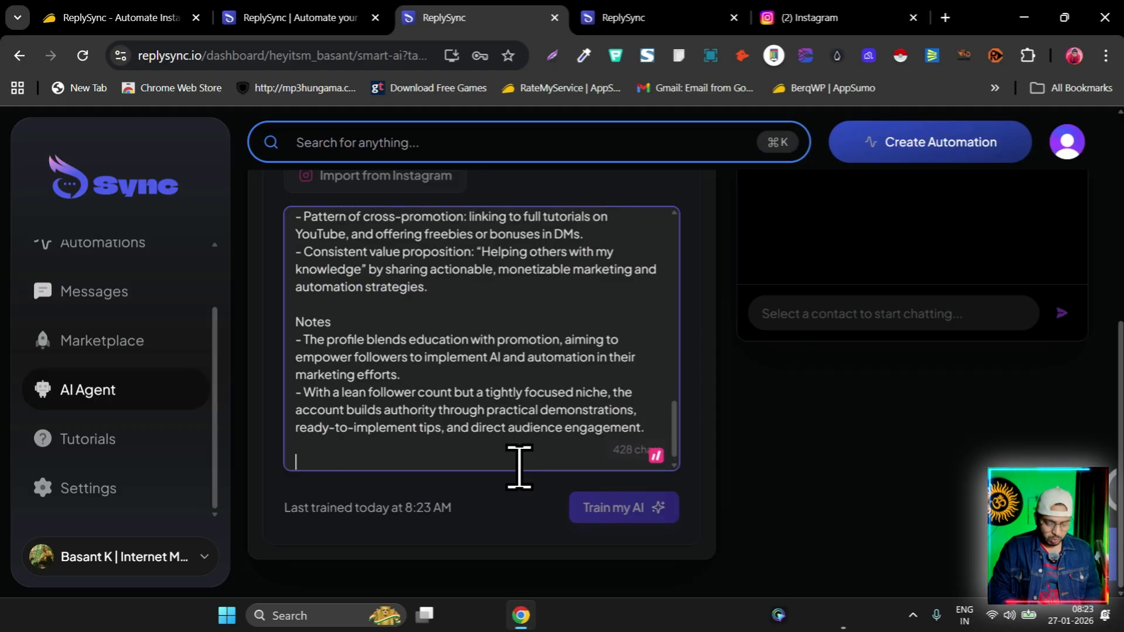
text(Y)
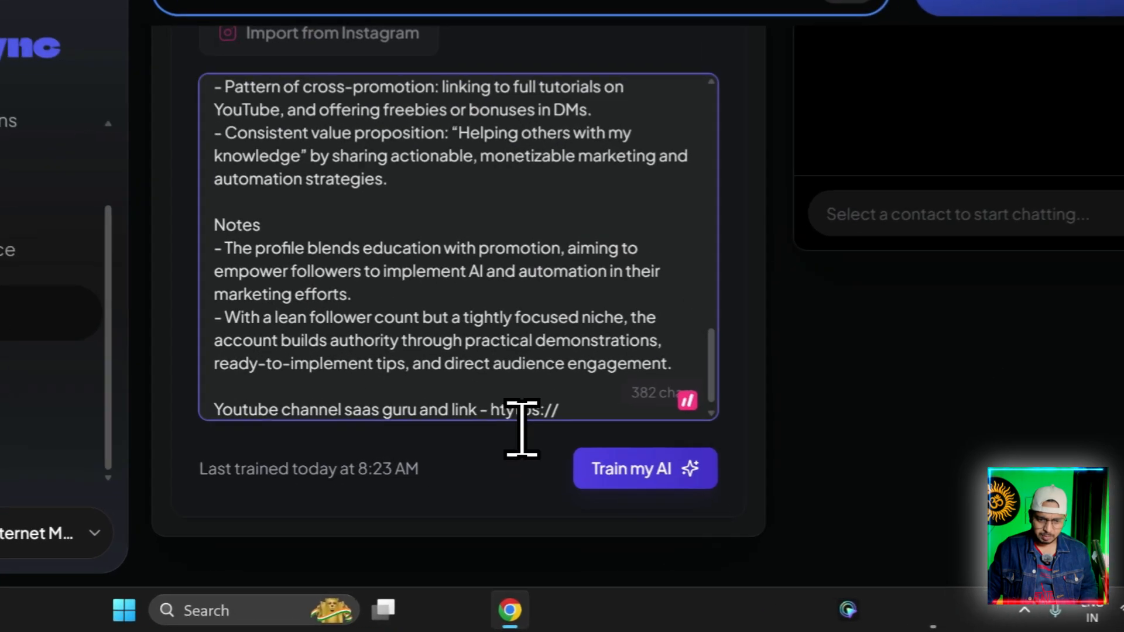
click(524, 462)
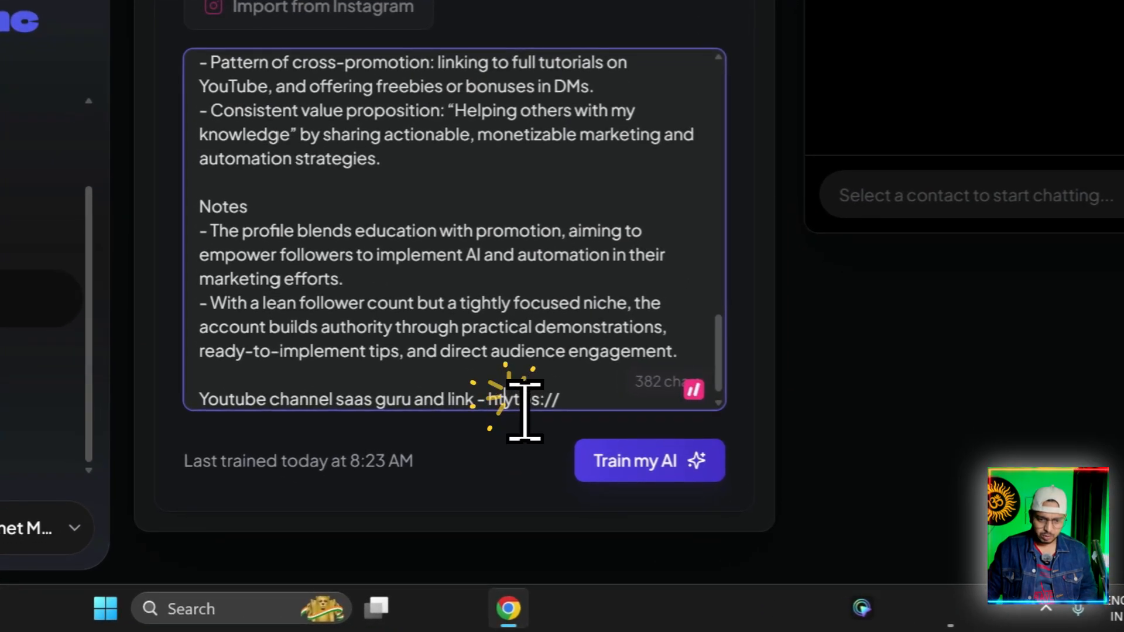
key(BackSpace)
click(579, 399)
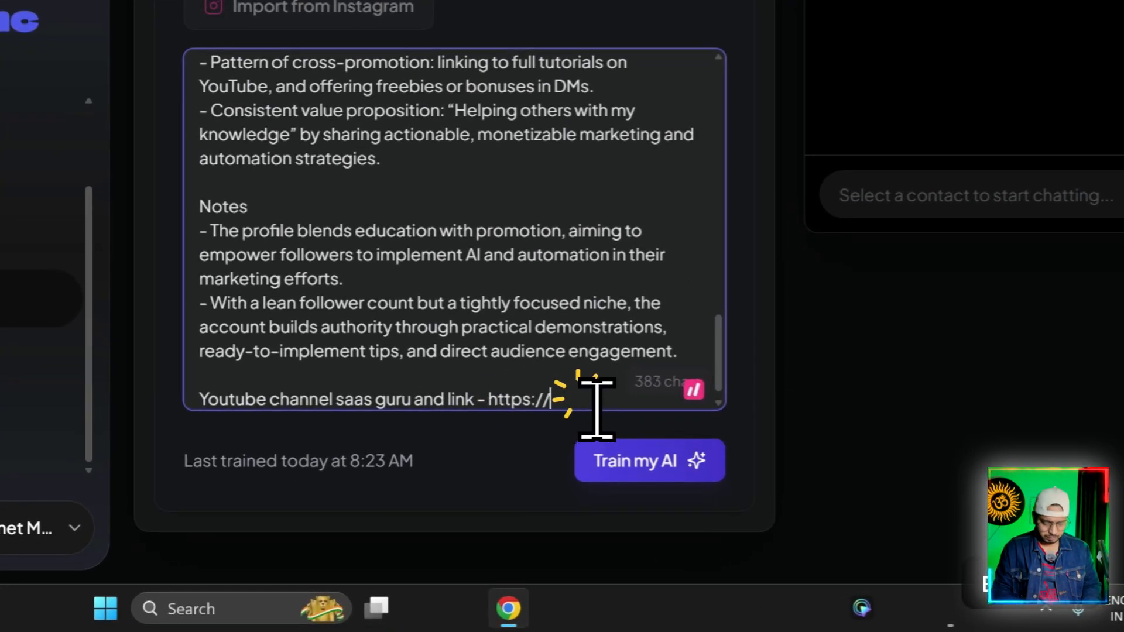
text(youtube.com/s)
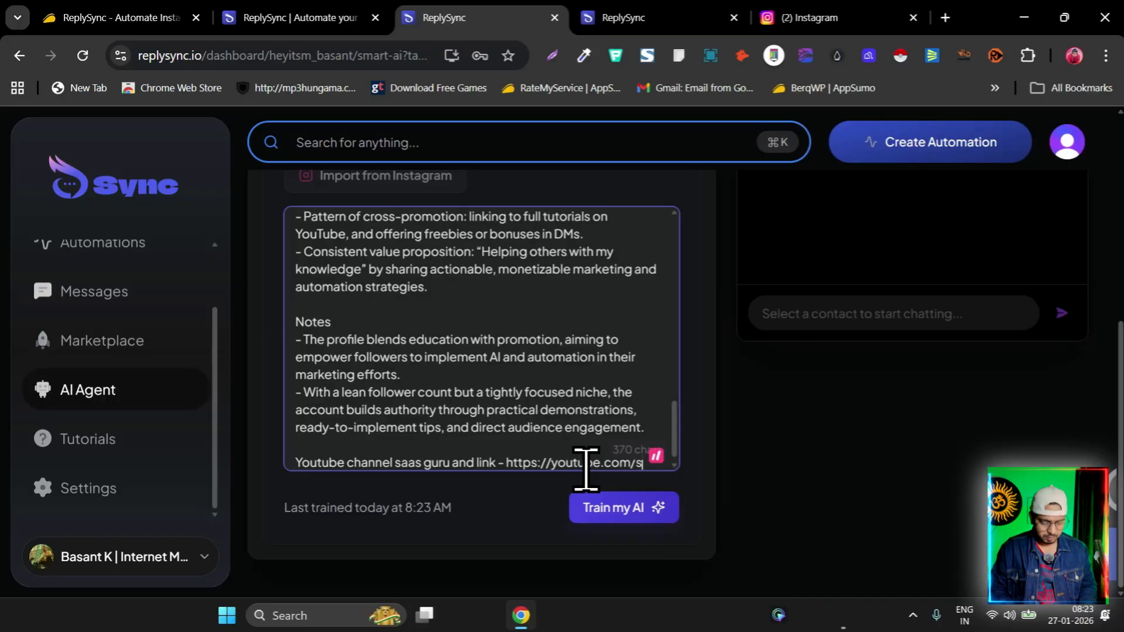
text(aasguru)
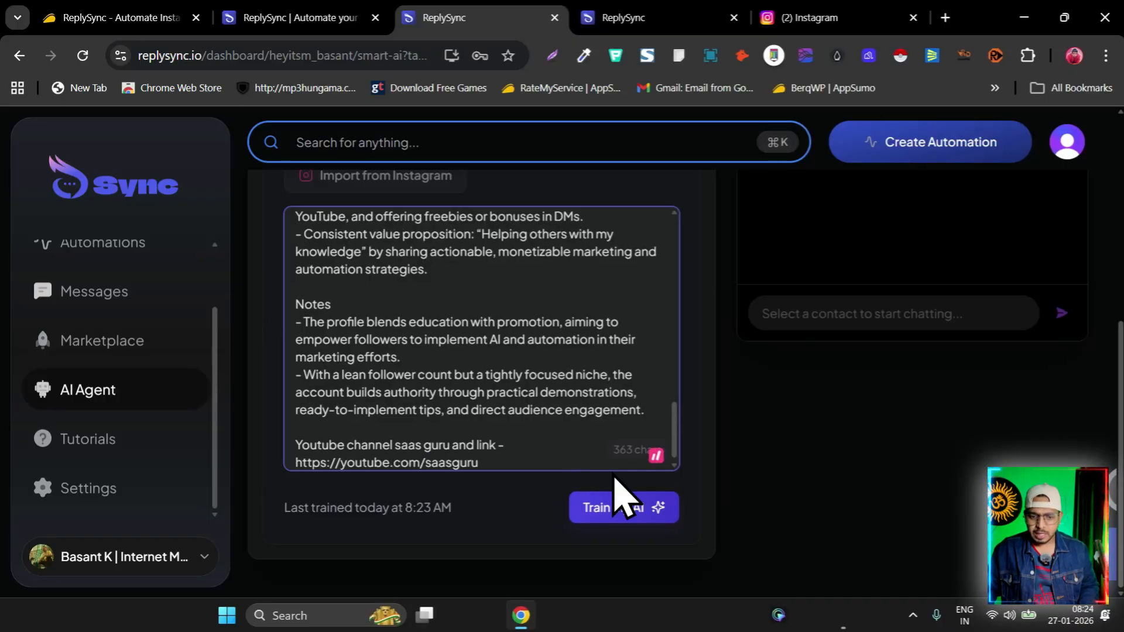
click(606, 506)
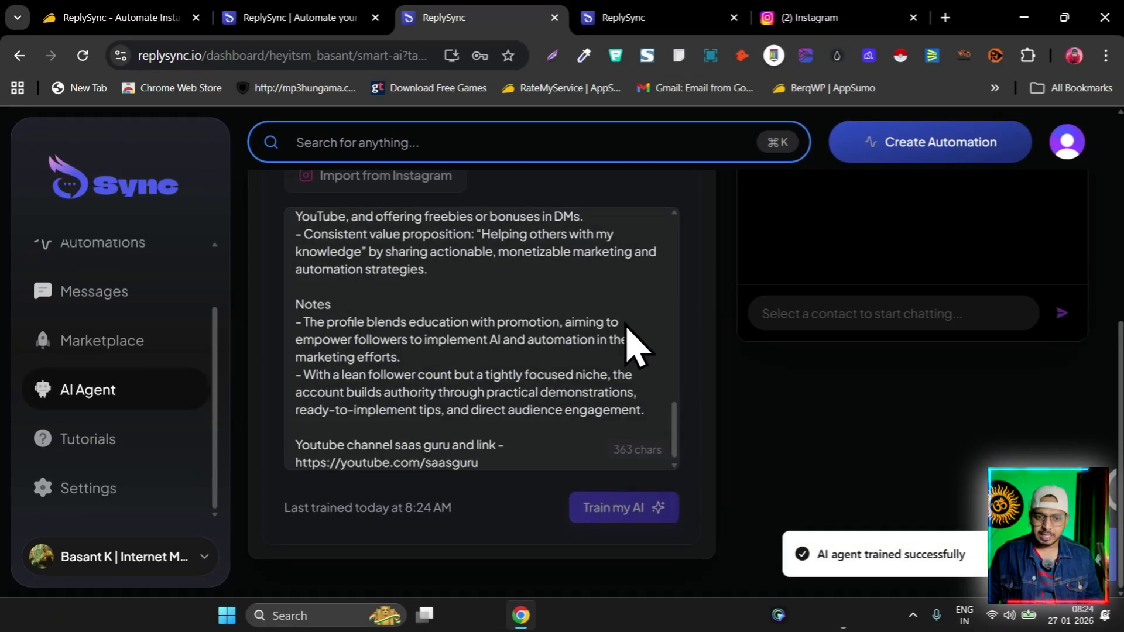
Step: Check the contacts available for chatting with the agent, and close the list without choosing one
scroll(644, 337, up, 5)
scroll(872, 398, up, 5)
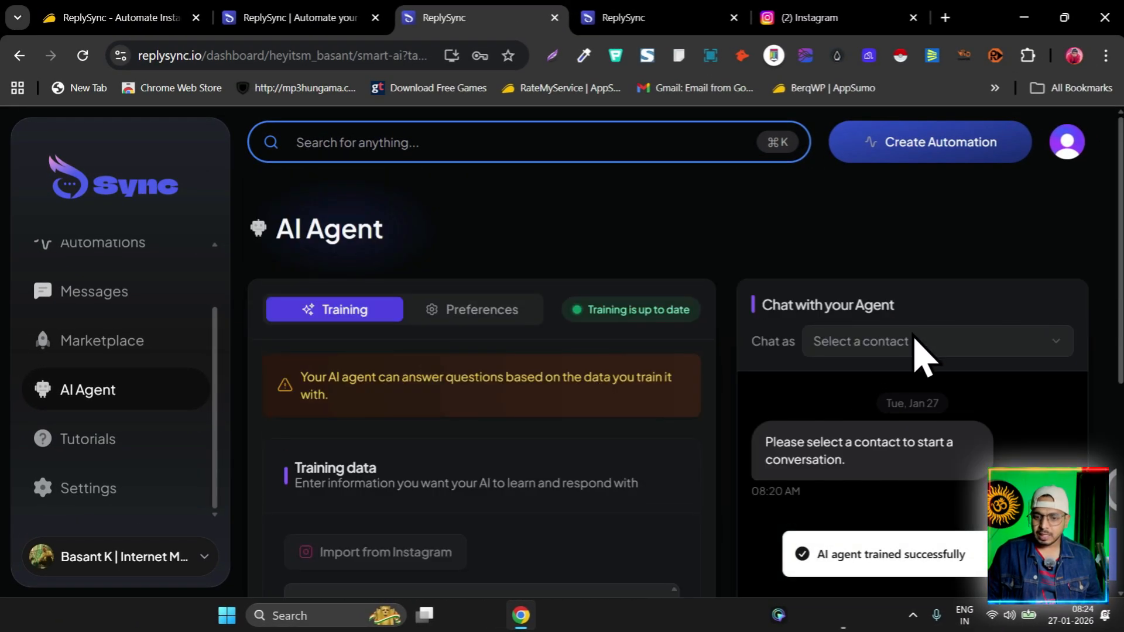
click(910, 342)
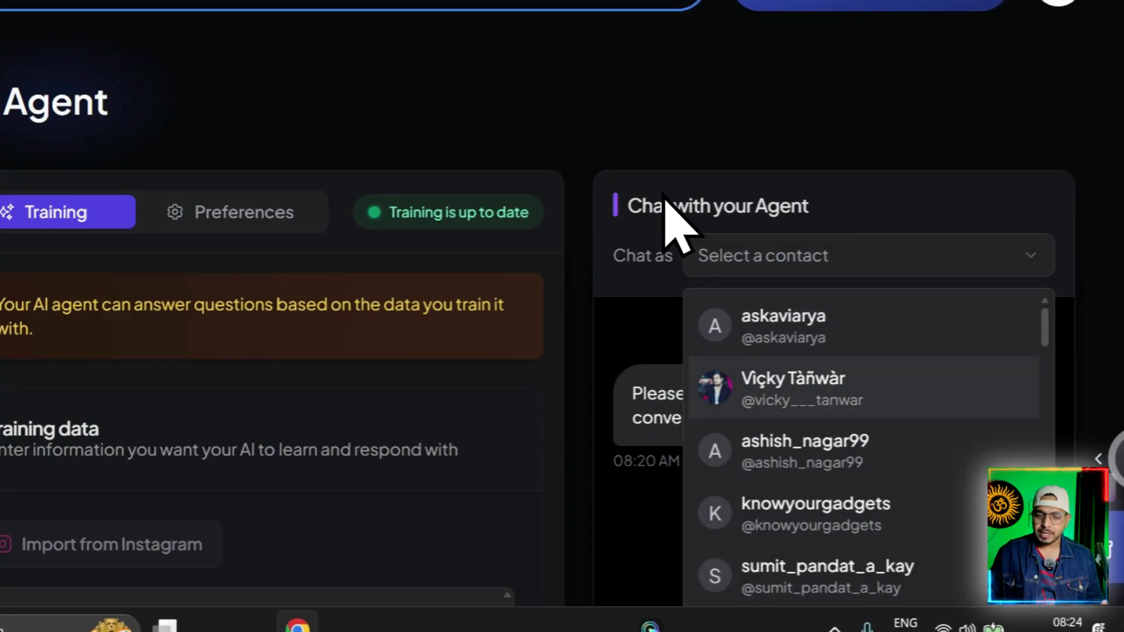
click(627, 122)
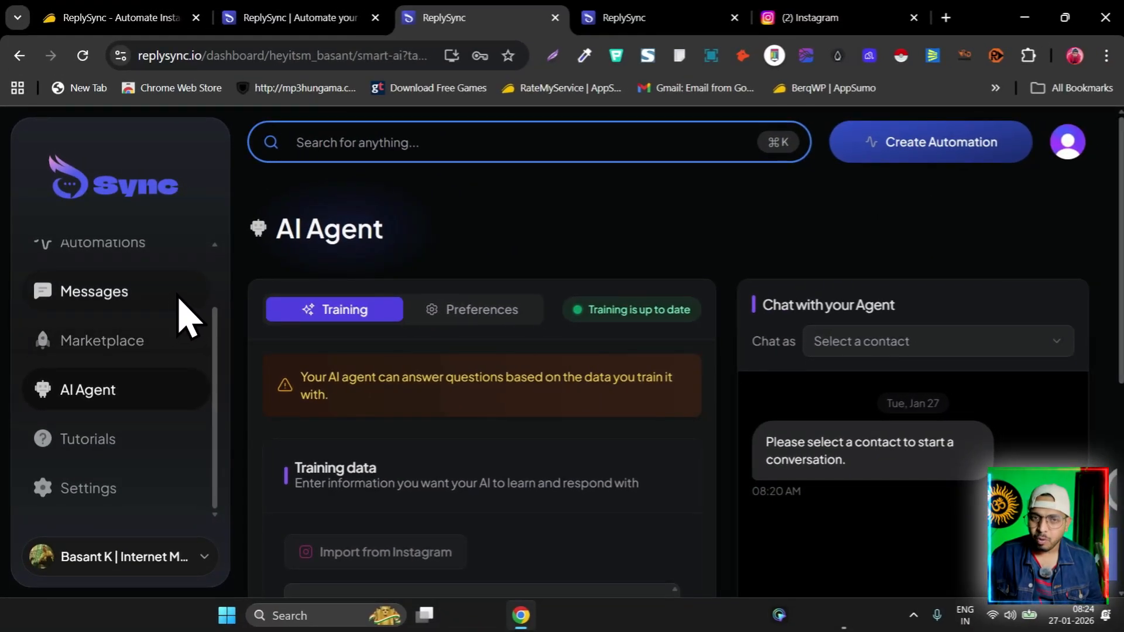
Step: Open the Multi Trigger Automation from Automations and review its comment, DM and story-reply triggers and its message and link steps
scroll(176, 313, up, 2)
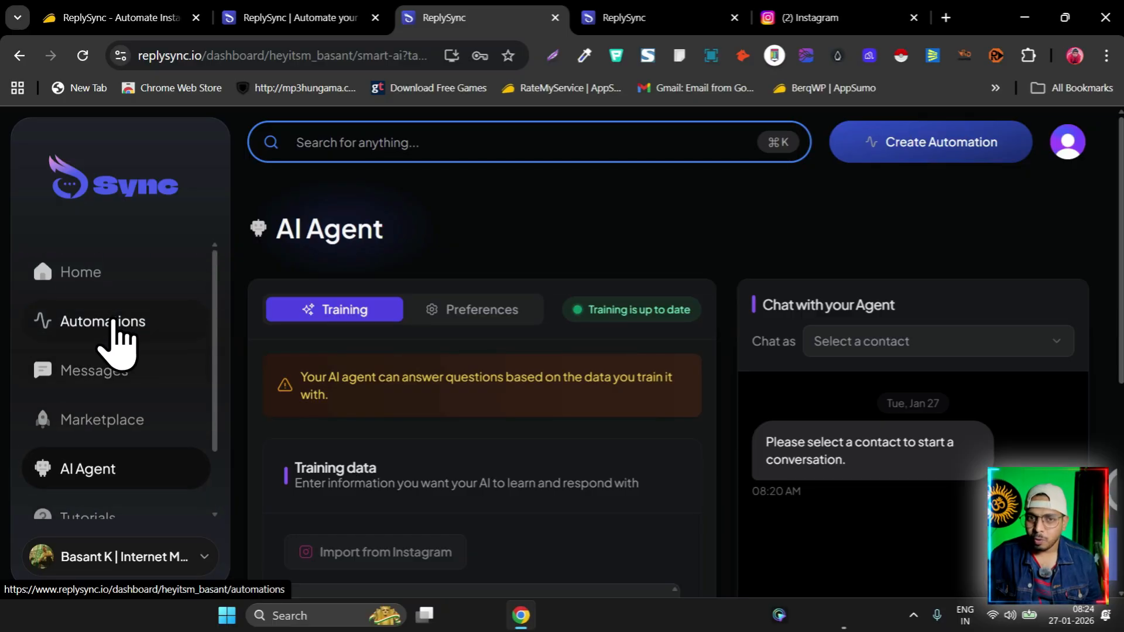
click(113, 315)
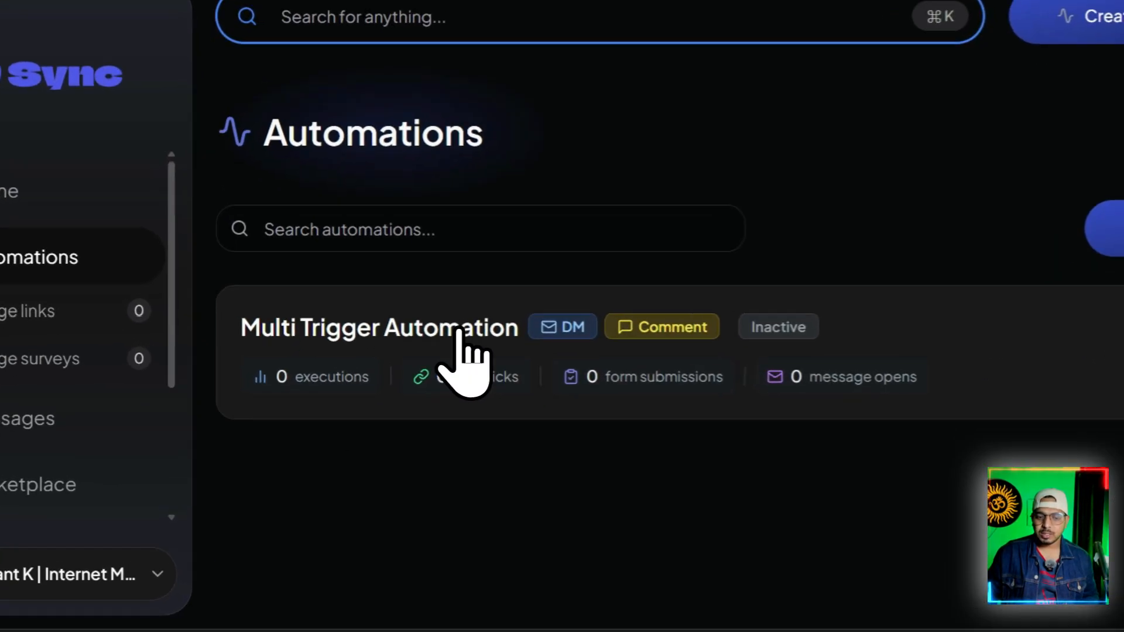
click(419, 374)
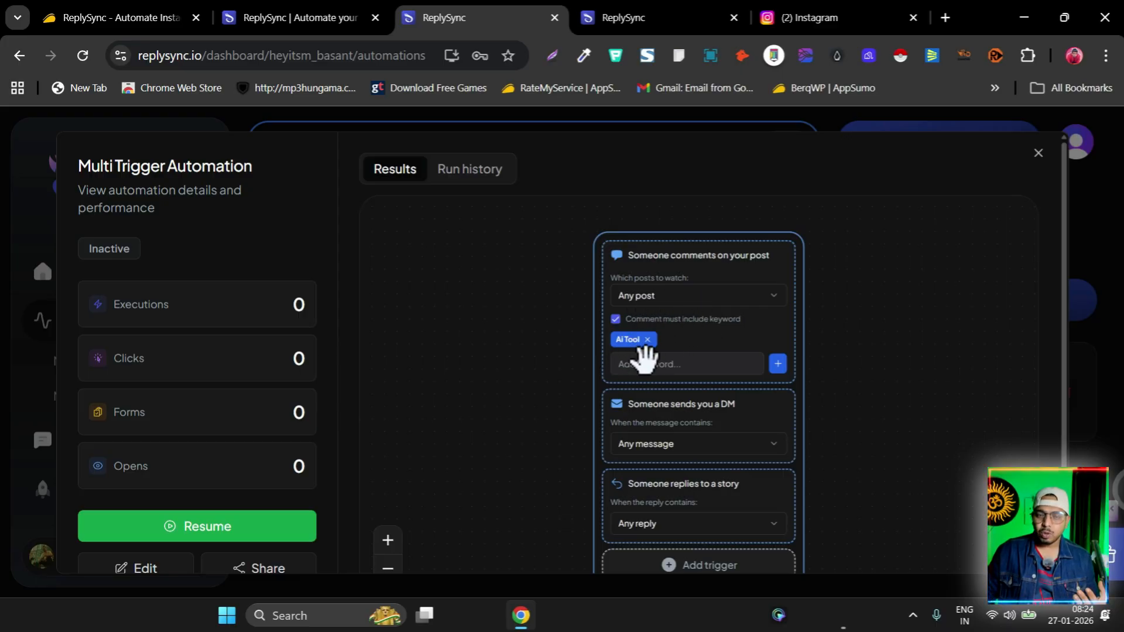
scroll(706, 353, down, 2)
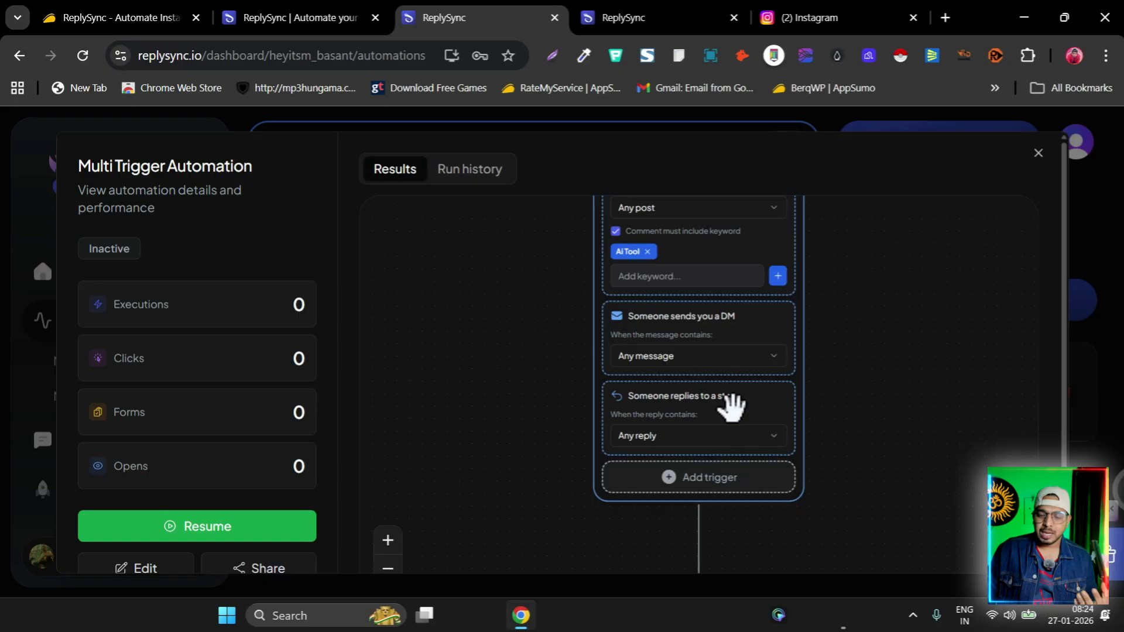
scroll(733, 404, down, 15)
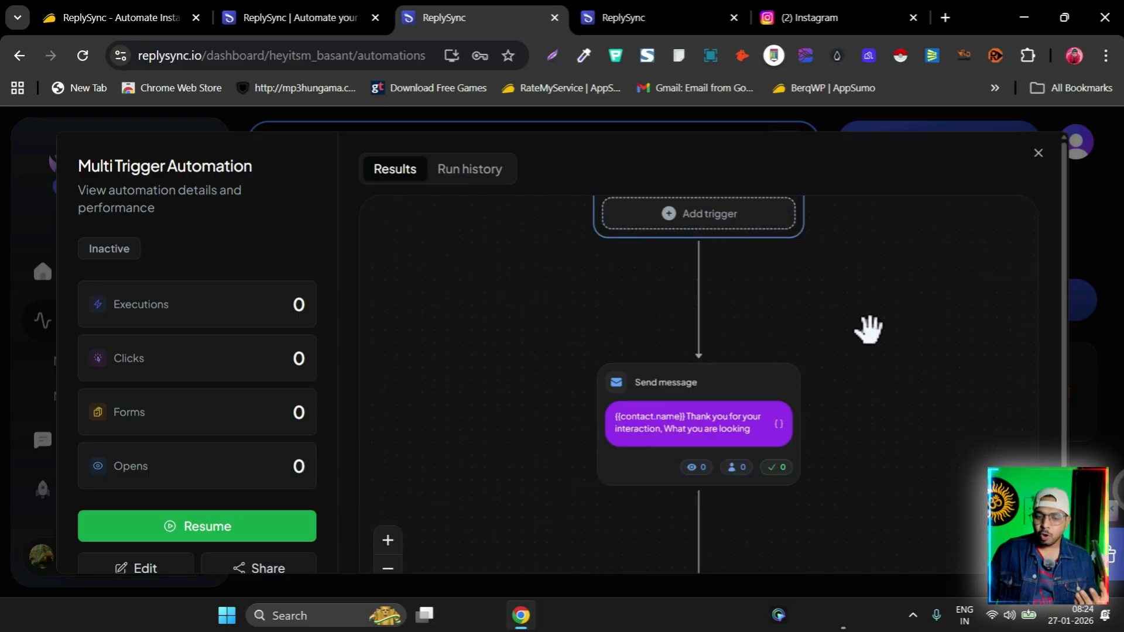
scroll(906, 290, down, 10)
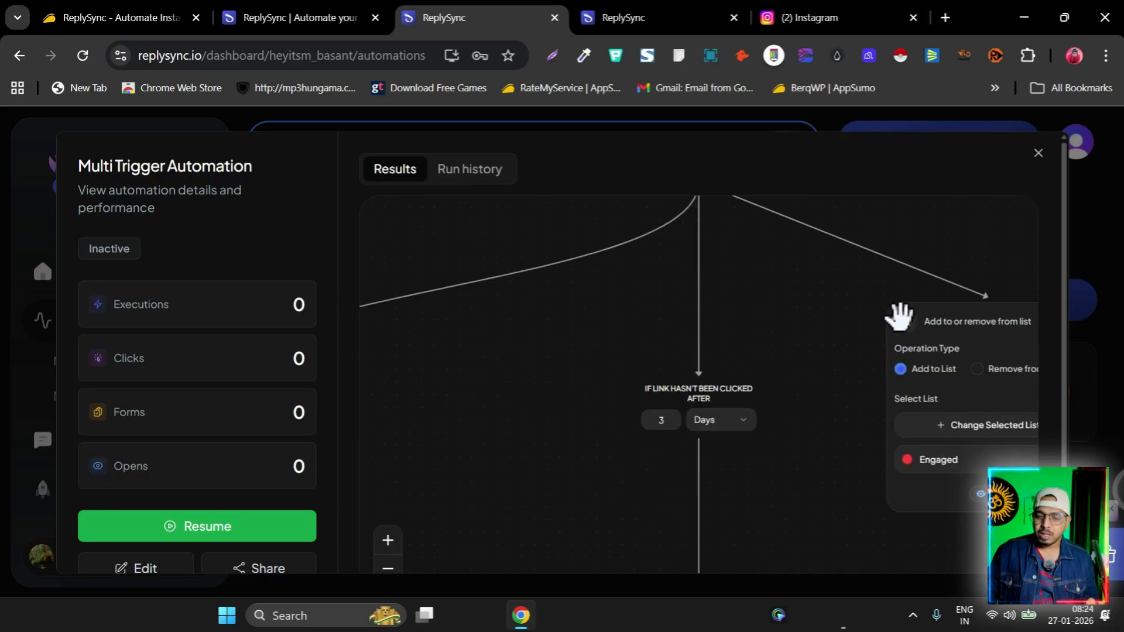
scroll(898, 313, up, 12)
scroll(814, 351, down, 3)
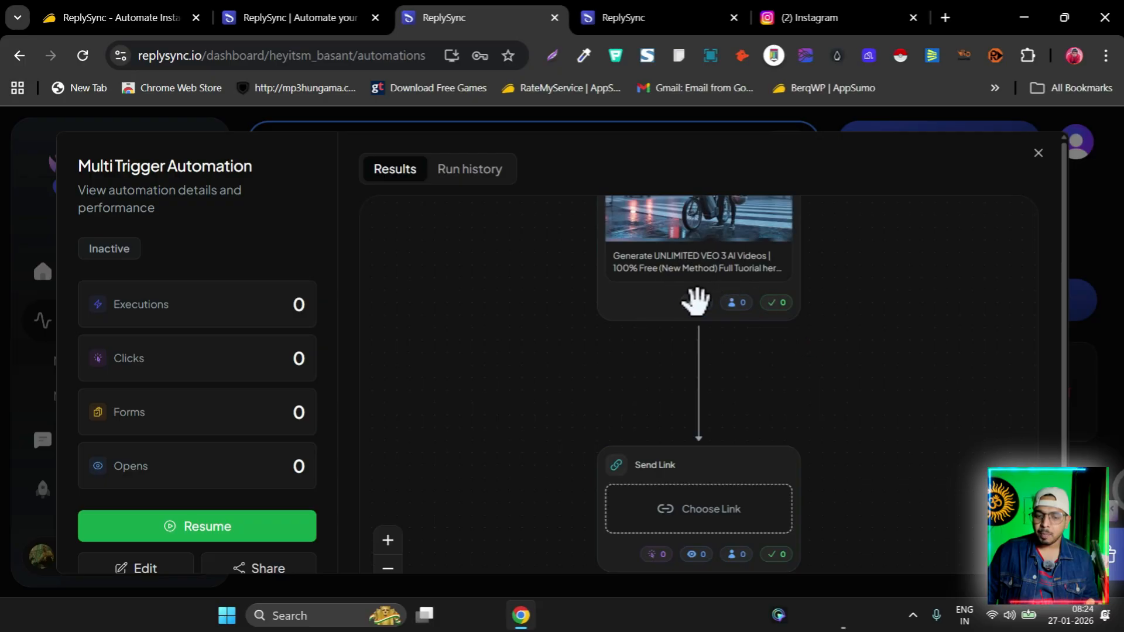
scroll(697, 301, down, 8)
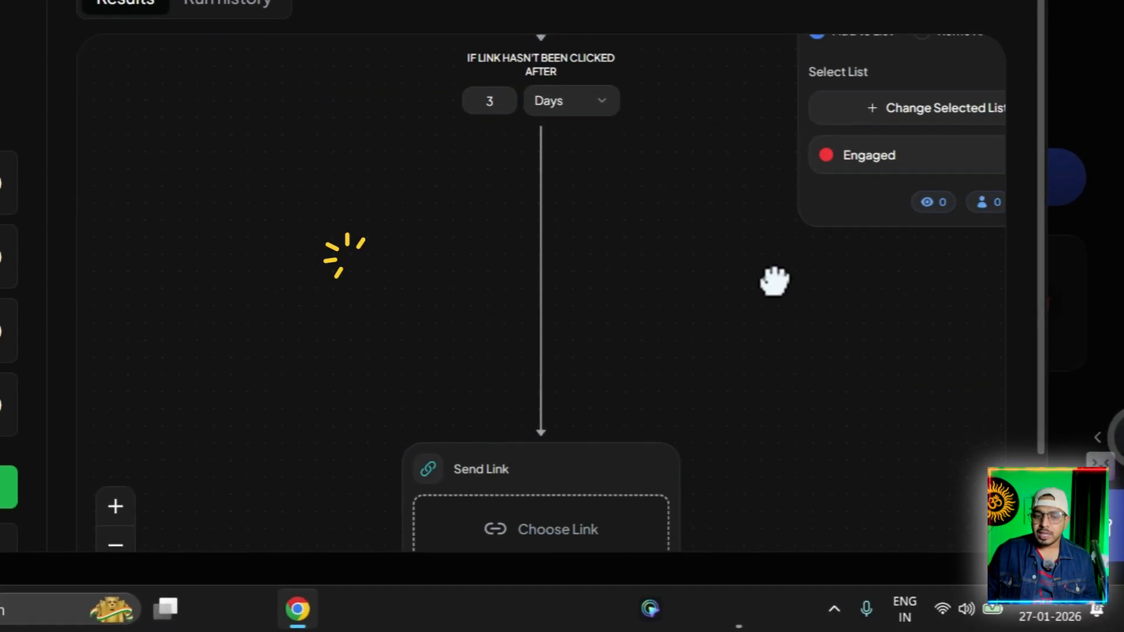
Step: Examine the automation's branches for clicked links, unclicked links and unanswered messages, including the follow-up Send Link step
scroll(732, 298, left, 8)
scroll(614, 252, down, 7)
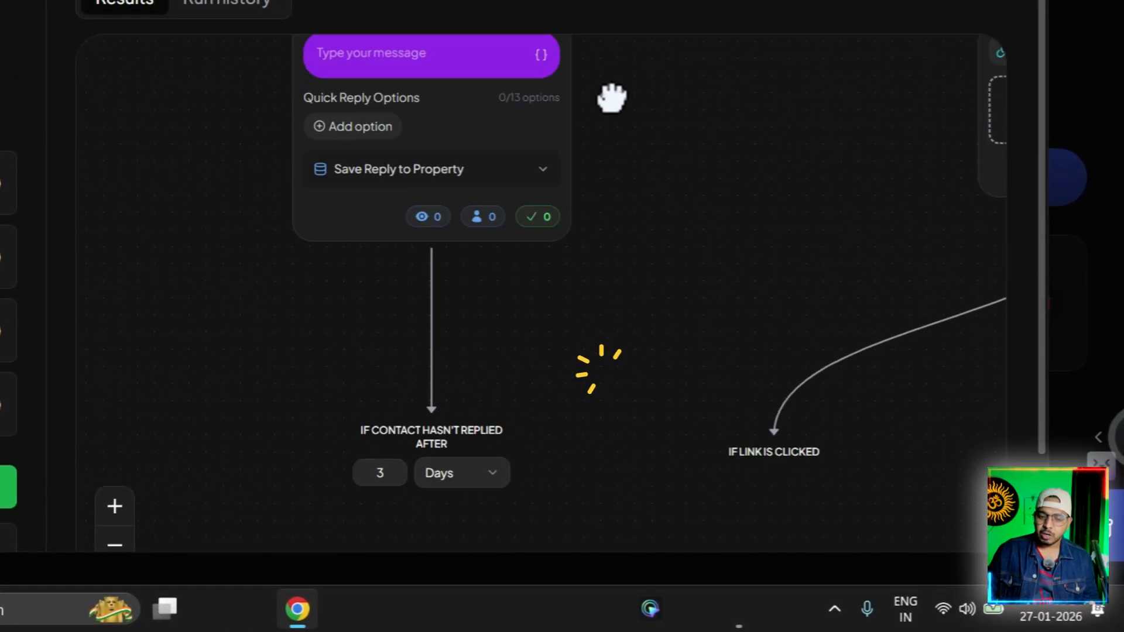
drag(698, 111, 299, 414)
drag(508, 140, 252, 419)
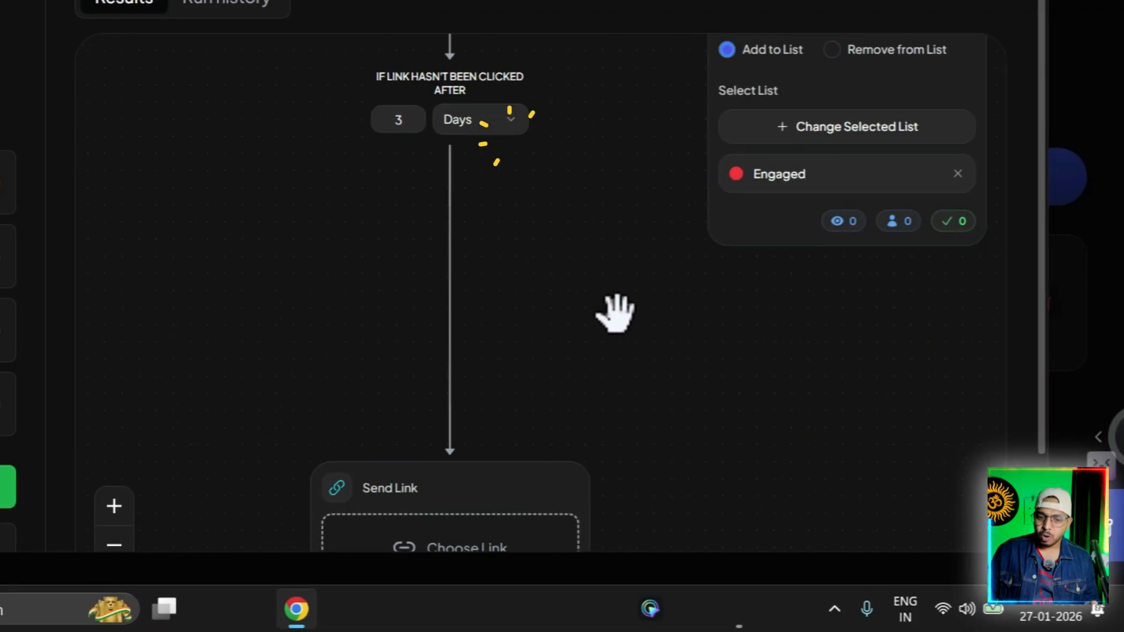
drag(673, 261, 654, 419)
drag(538, 401, 611, 63)
drag(664, 336, 717, 53)
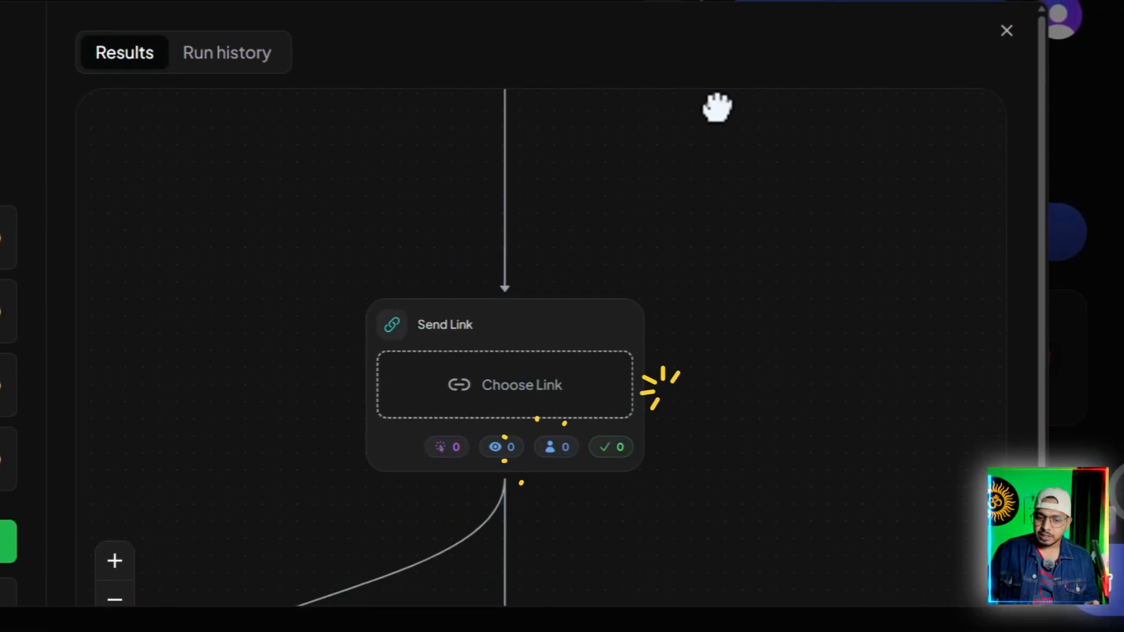
drag(695, 356, 735, 292)
drag(697, 352, 723, 263)
drag(732, 223, 510, 488)
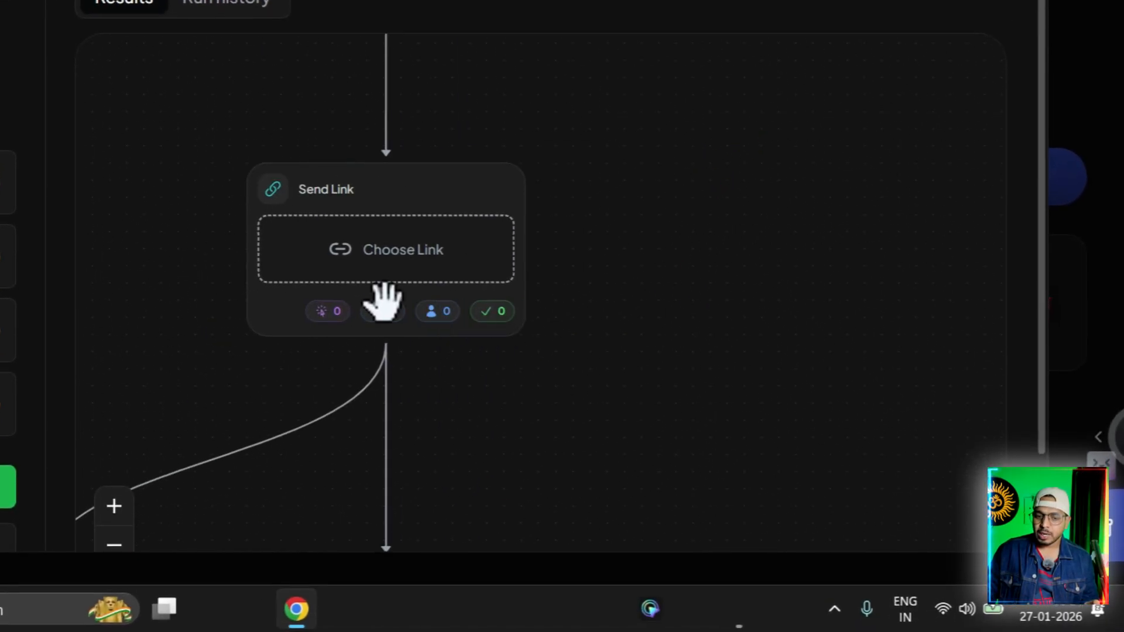
Step: Examine the branch that adds contacts to the Engaged list and the neighbouring link follow-up sent after 3 days
drag(725, 190, 328, 610)
drag(664, 317, 755, 505)
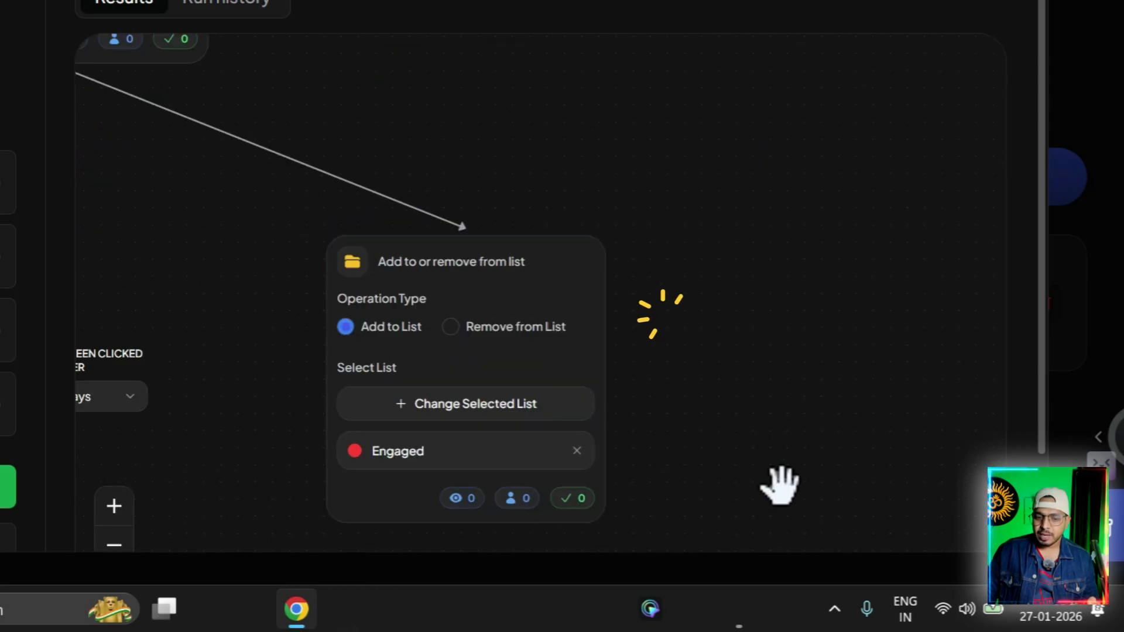
drag(793, 348, 855, 277)
drag(317, 191, 516, 184)
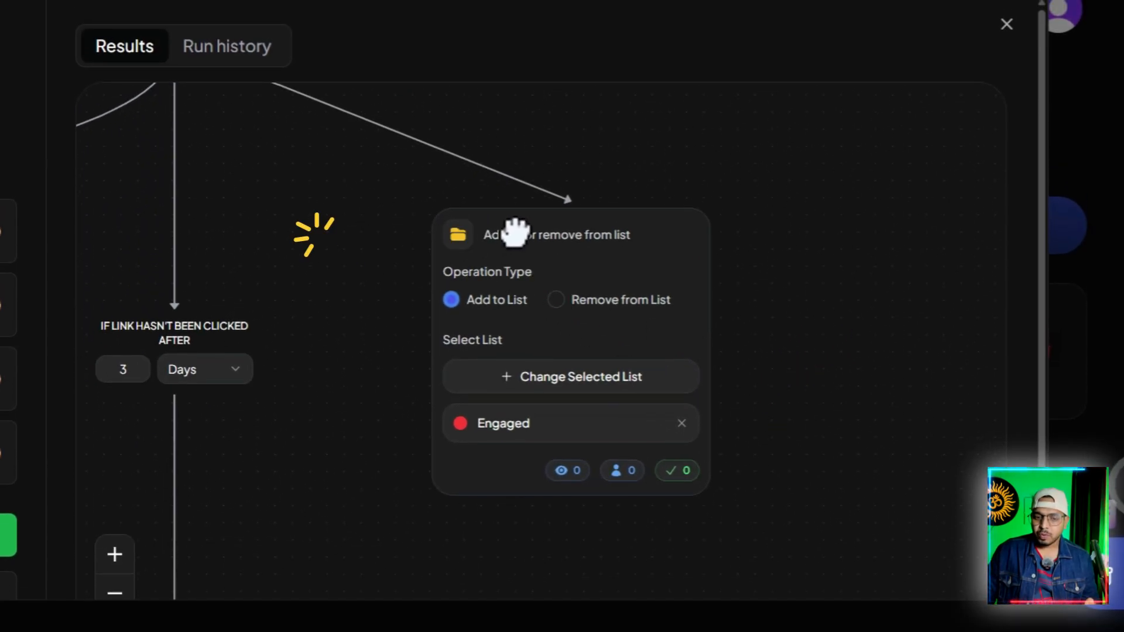
drag(515, 231, 717, 223)
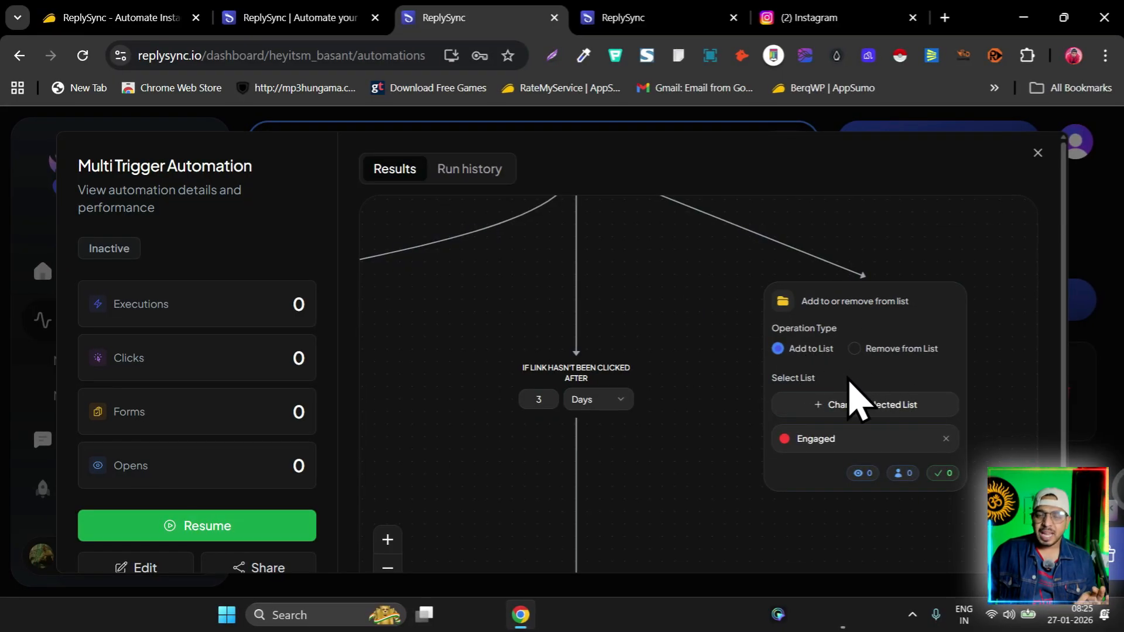
scroll(730, 316, down, 4)
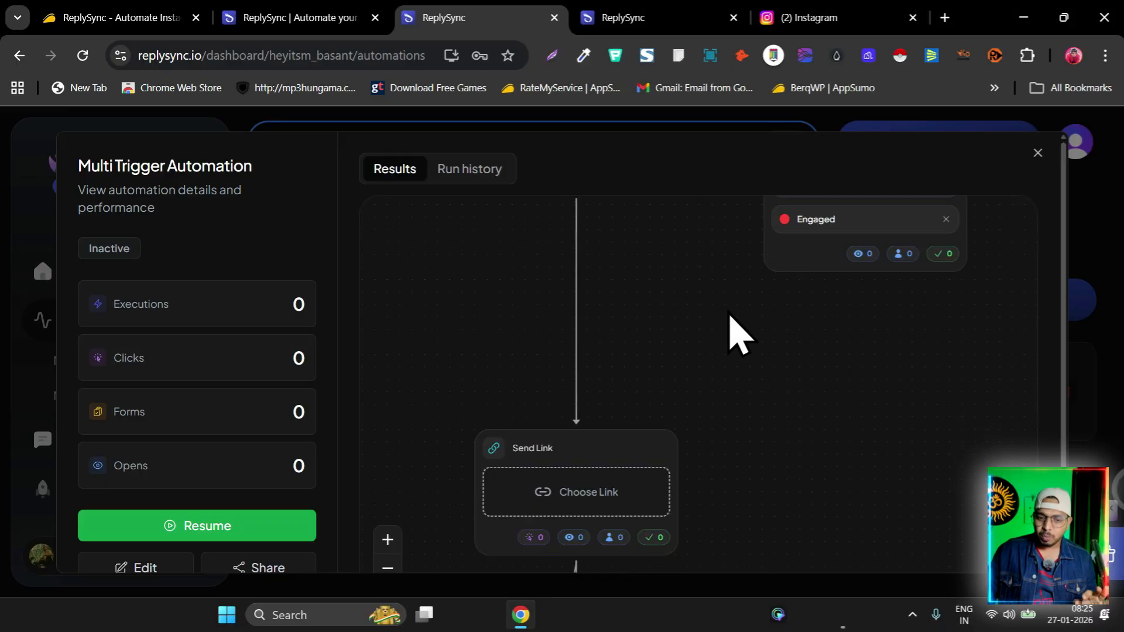
scroll(738, 334, down, 4)
scroll(748, 351, up, 4)
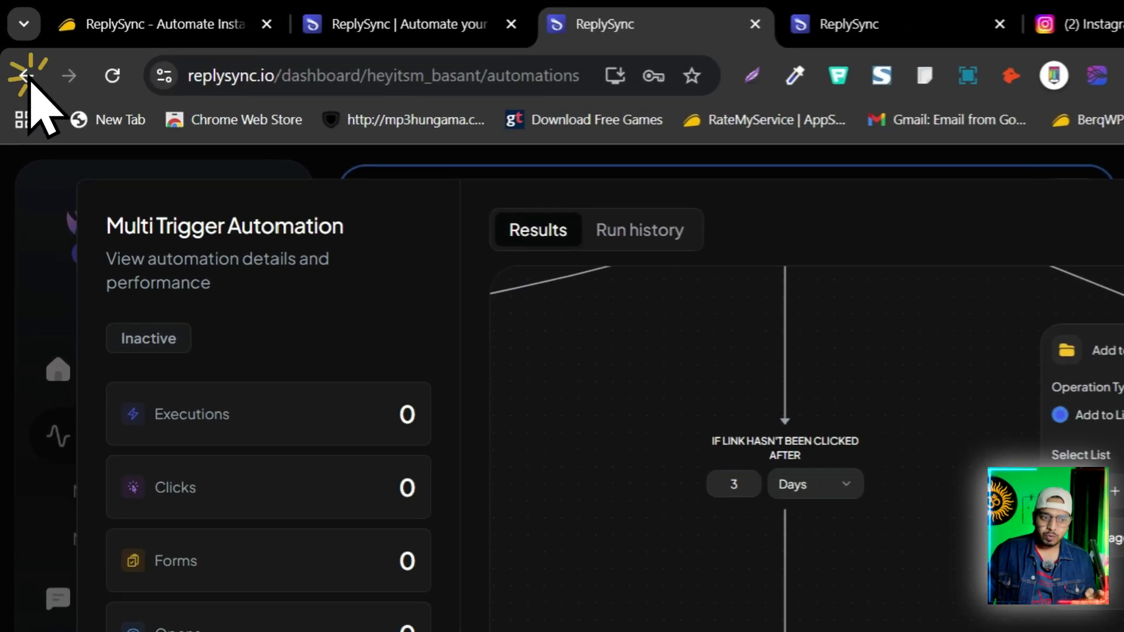
Step: Leave the automation's details and create an empty automation from scratch under the name New Automation
click(19, 55)
click(899, 201)
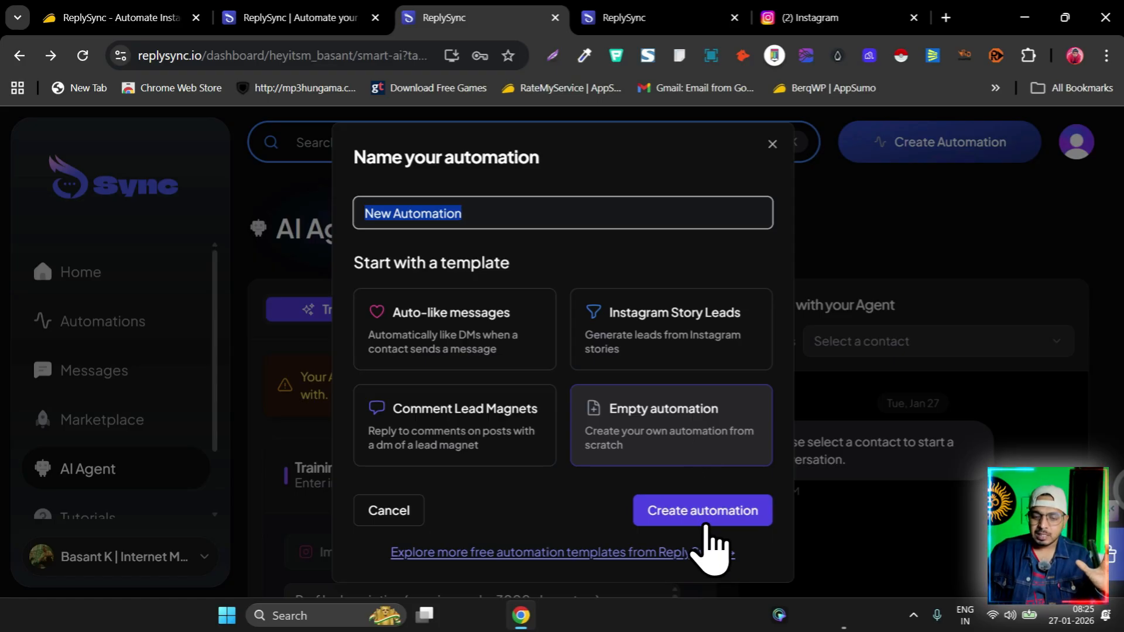
click(720, 512)
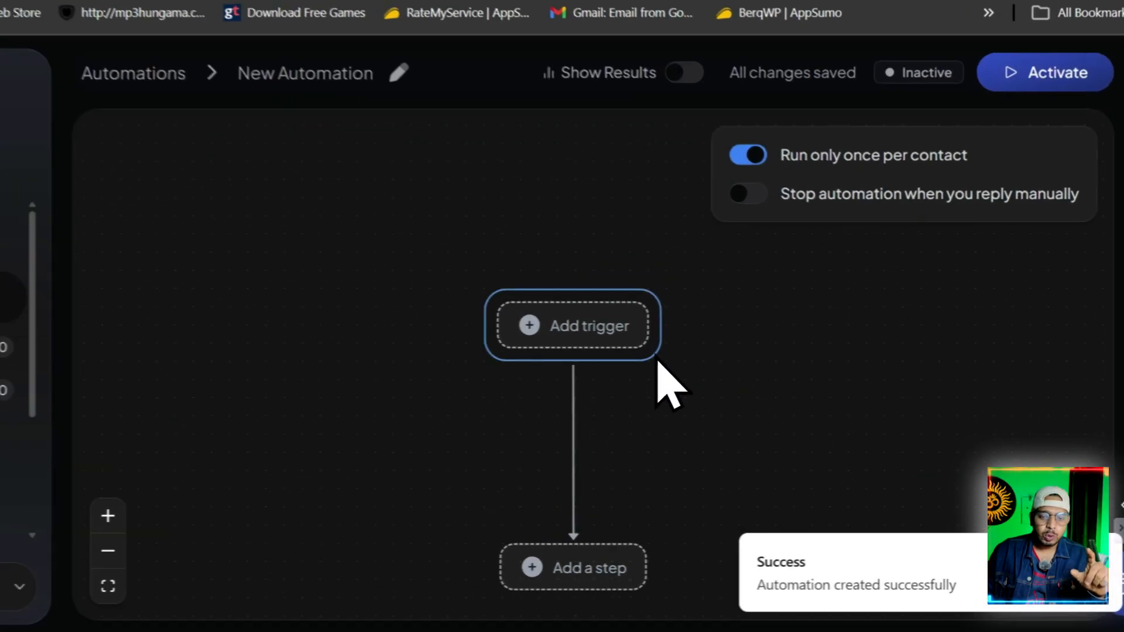
drag(659, 383, 548, 180)
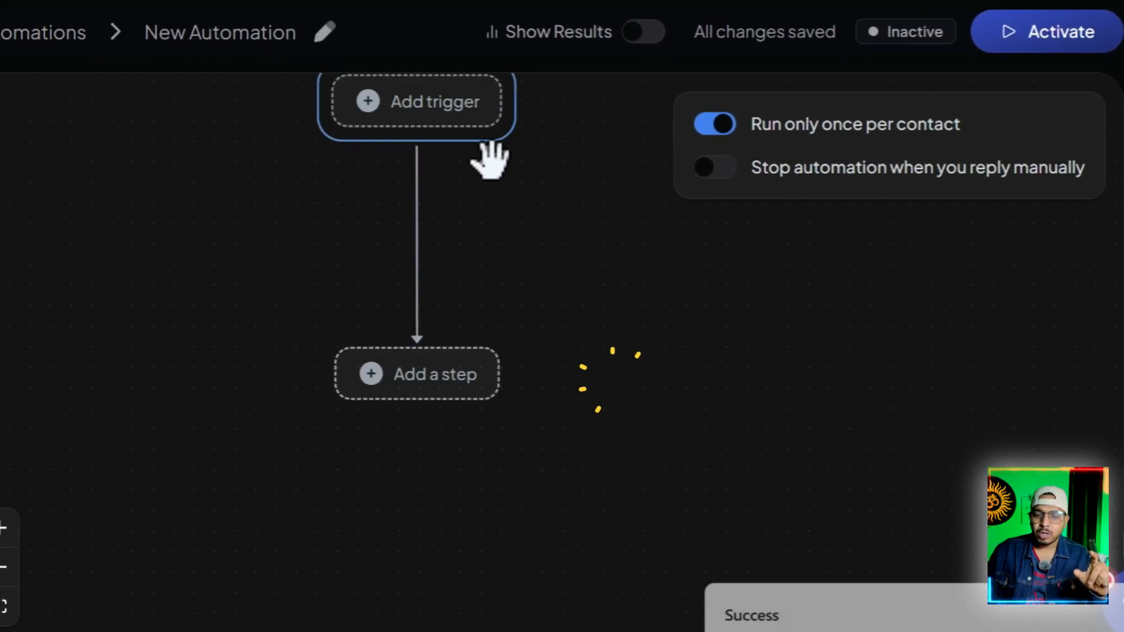
Step: Add a trigger for someone commenting on a post and set it to watch a specific post
drag(614, 262, 647, 364)
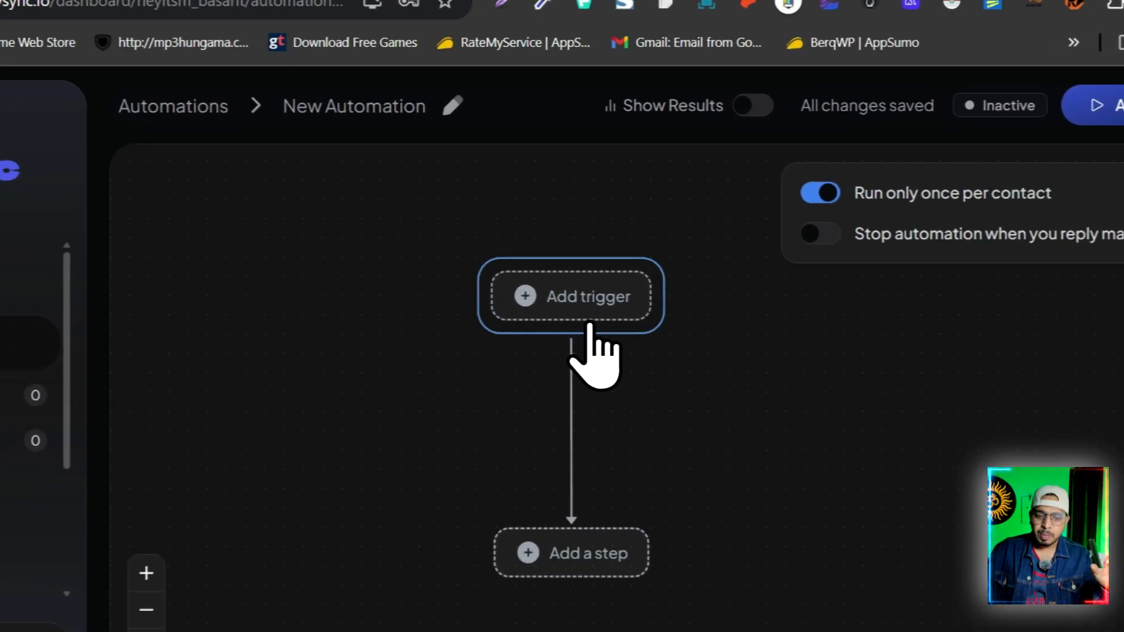
click(624, 287)
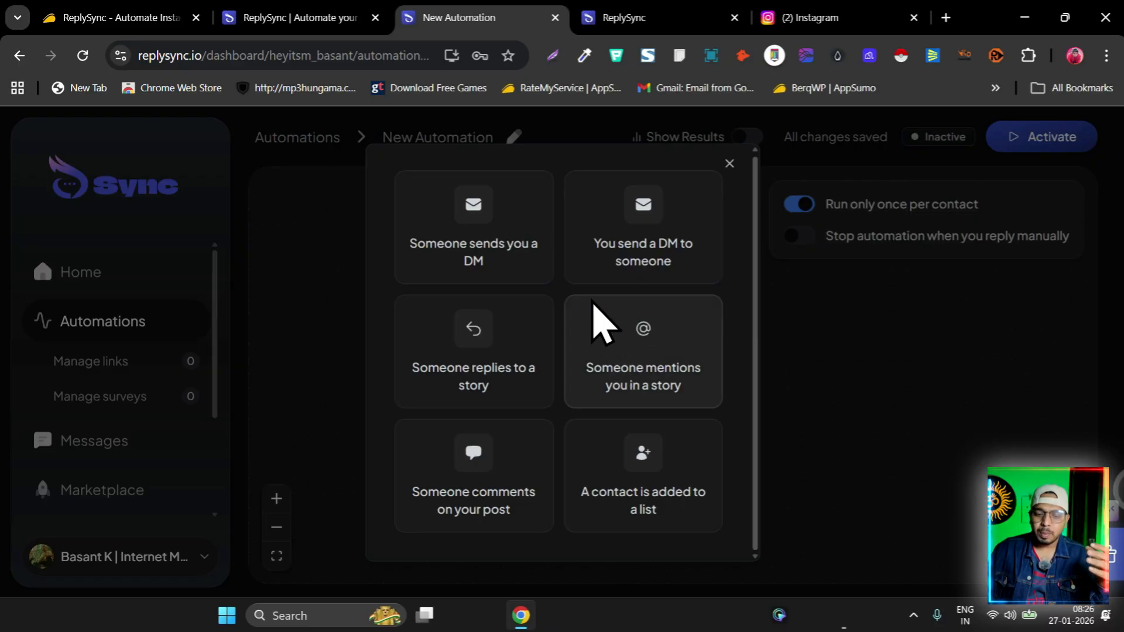
click(503, 476)
click(651, 331)
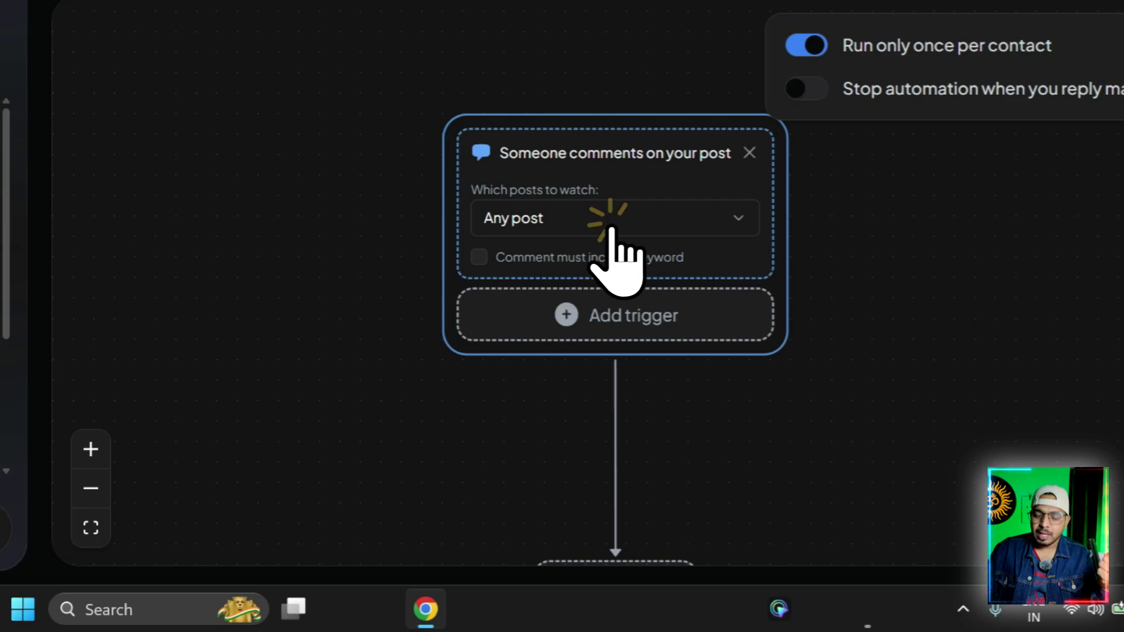
click(548, 305)
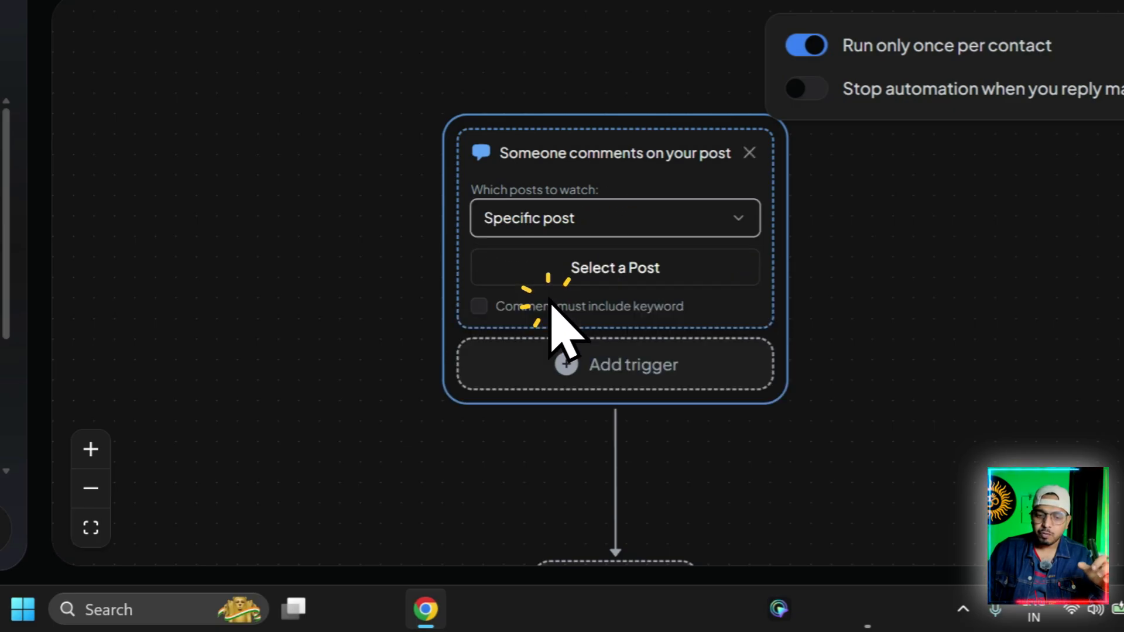
Step: Choose the yellow AI SEO tool post as the post watched by the comment trigger
click(623, 269)
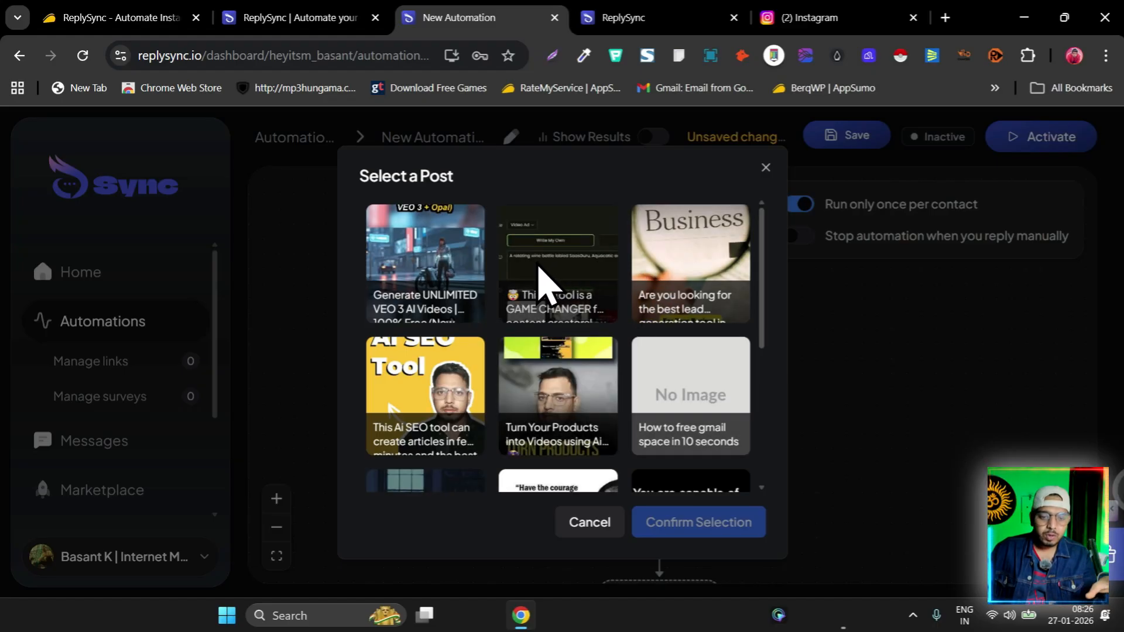
scroll(585, 328, down, 4)
scroll(601, 357, up, 4)
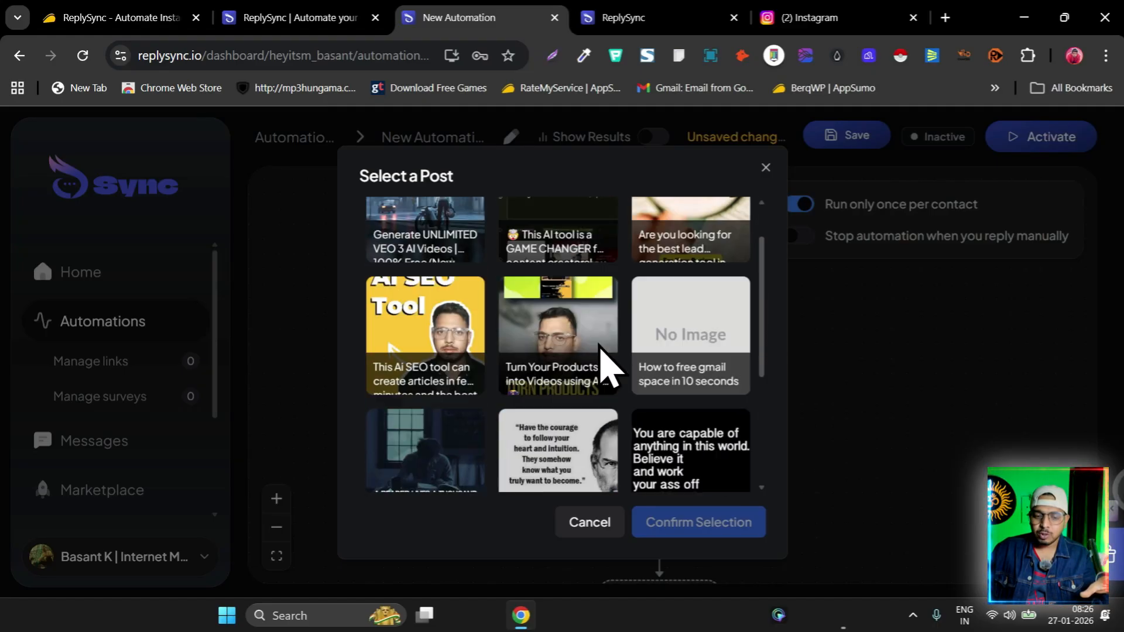
scroll(468, 316, down, 2)
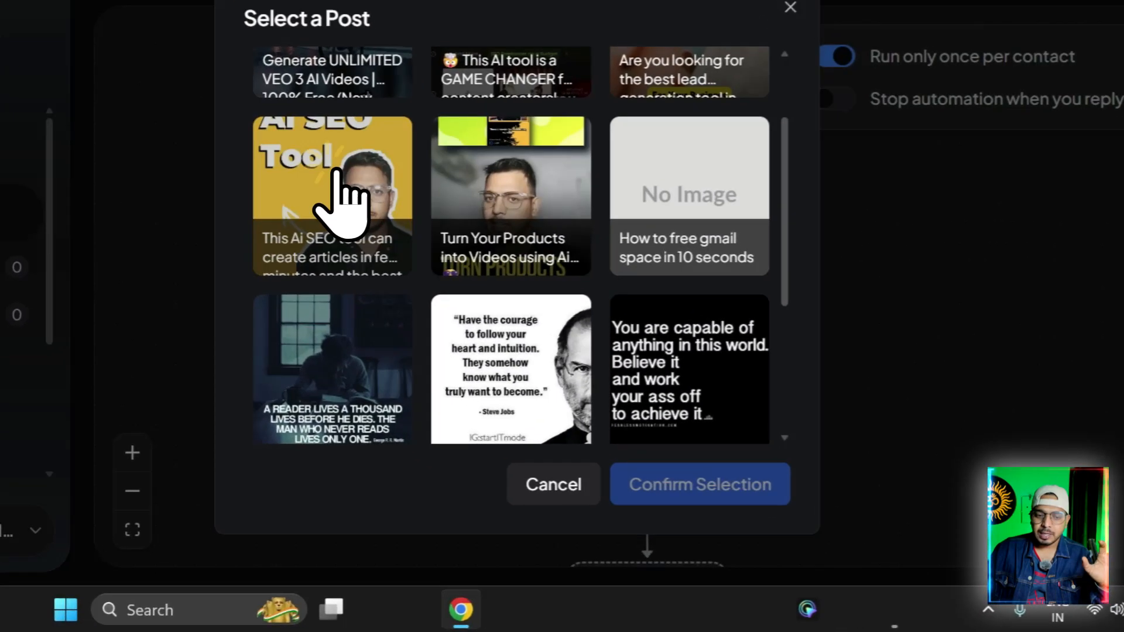
click(446, 317)
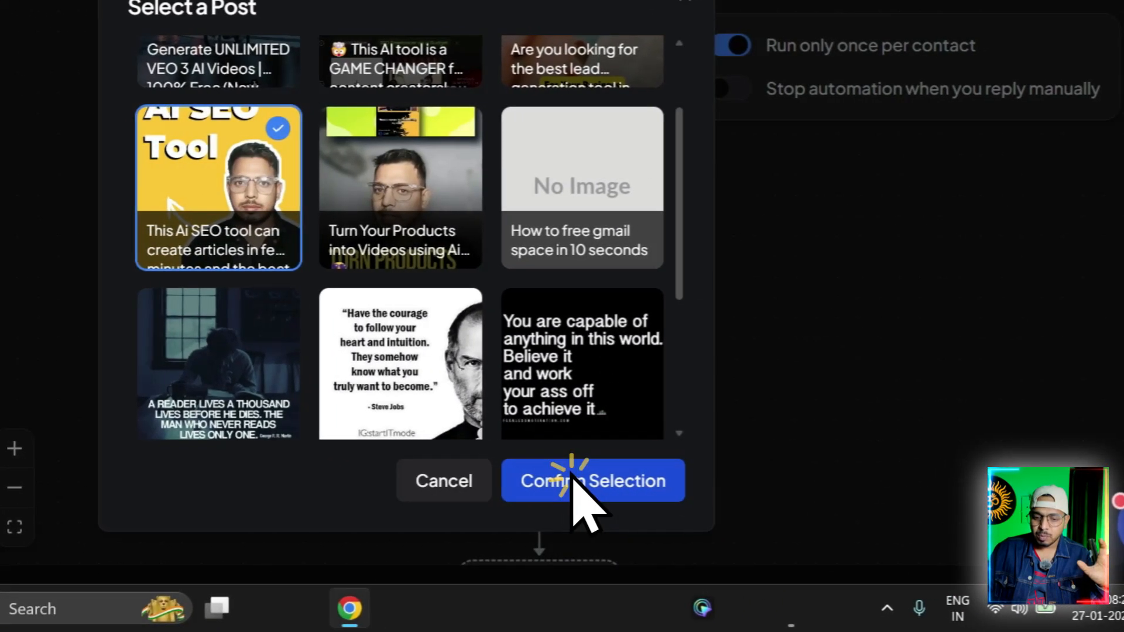
click(681, 477)
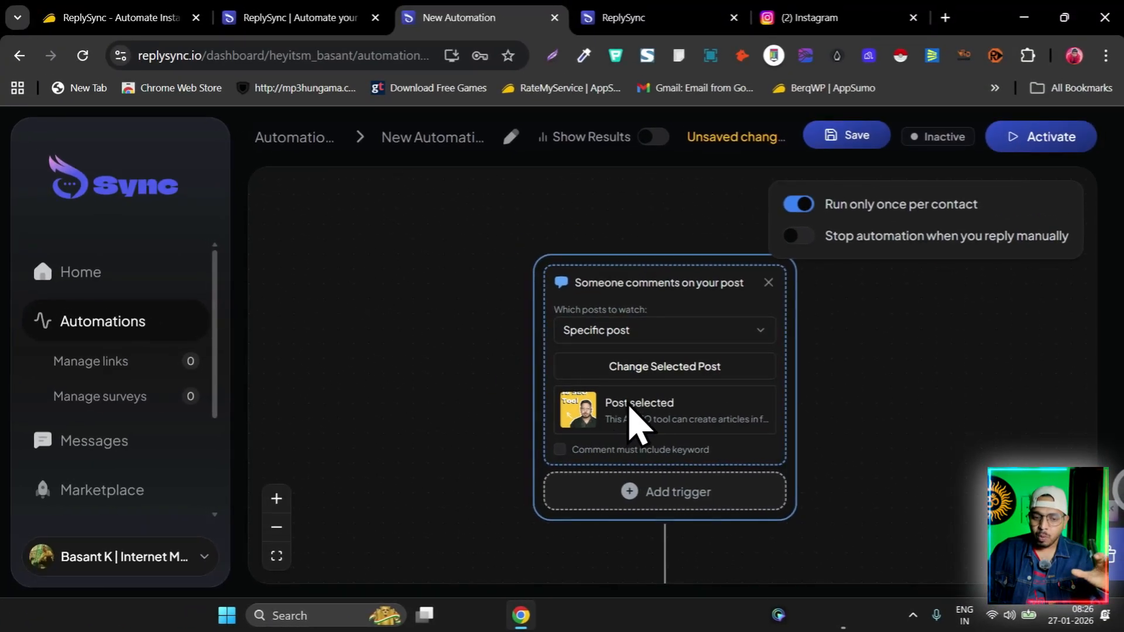
Step: Require a keyword in the comment trigger and add "ai tool" as the keyword
scroll(626, 398, down, 3)
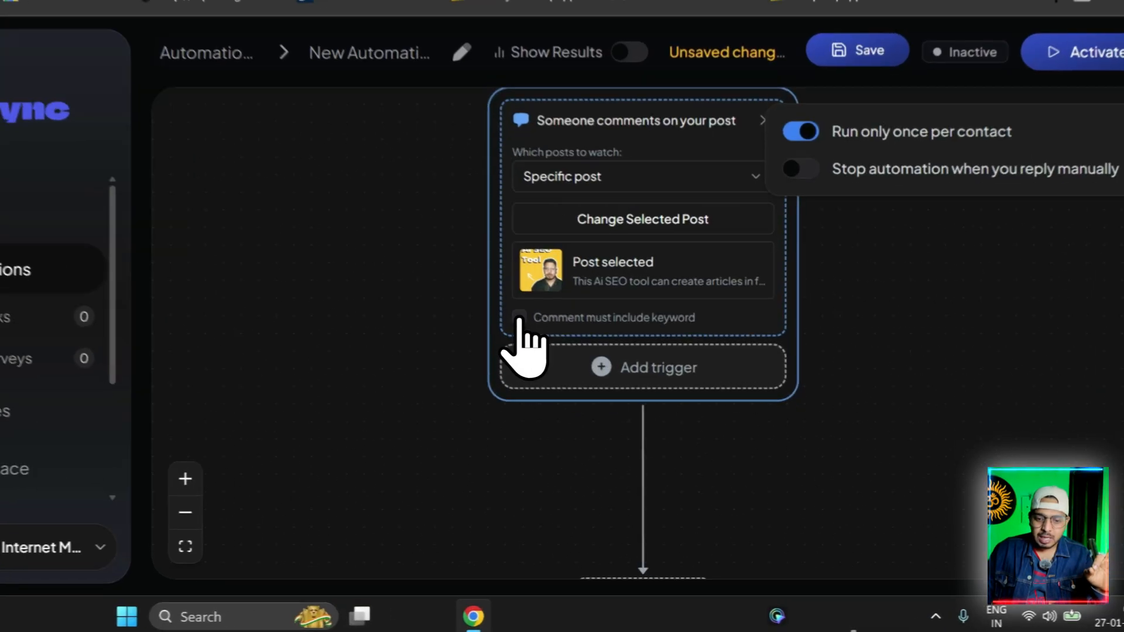
click(560, 361)
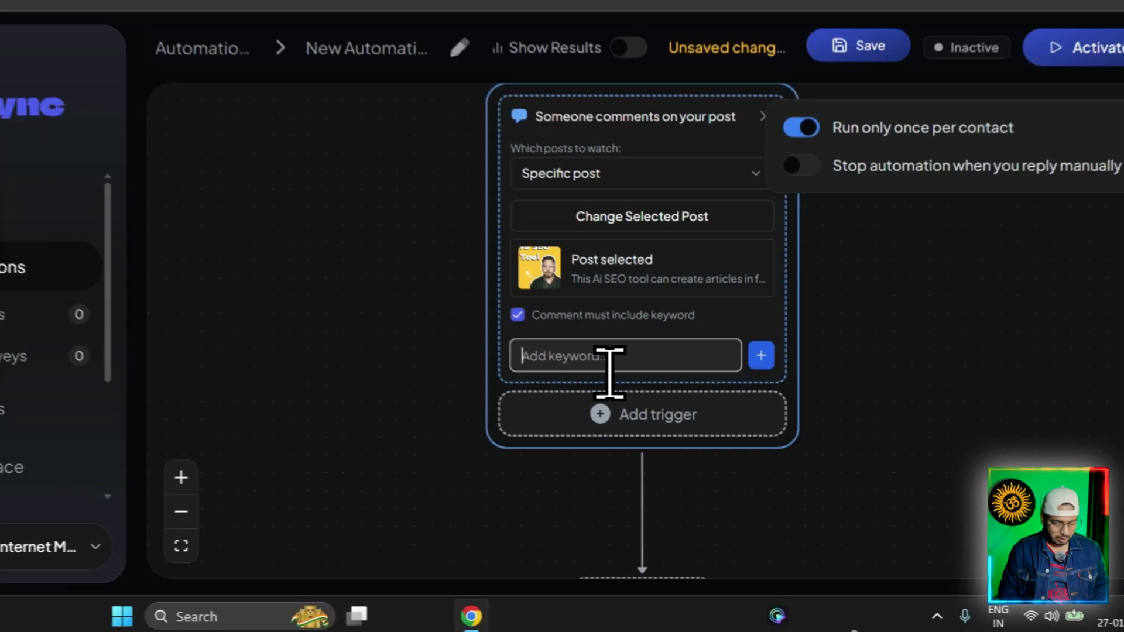
text(ai tool)
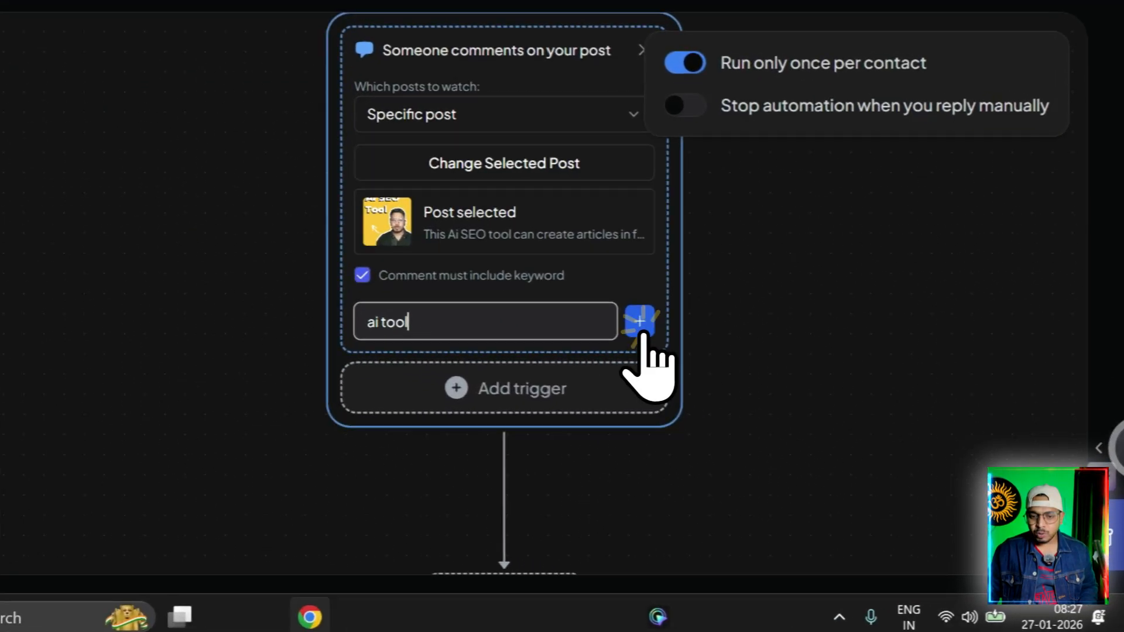
click(765, 396)
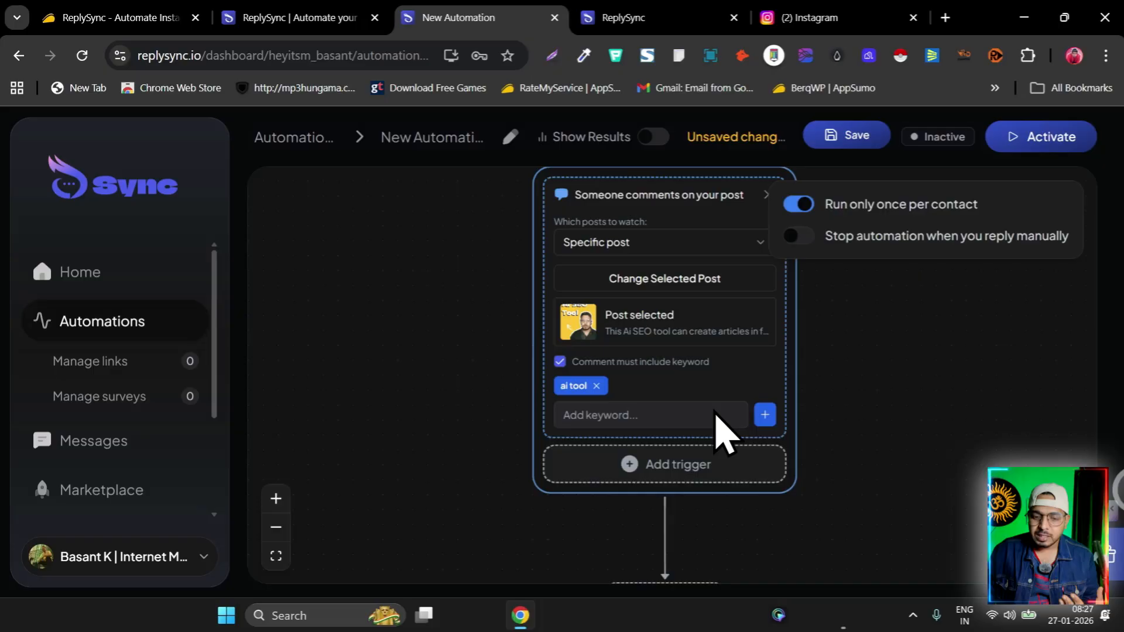
Step: Add a second trigger for someone mentioning the account in a story
scroll(731, 439, down, 2)
scroll(732, 463, down, 1)
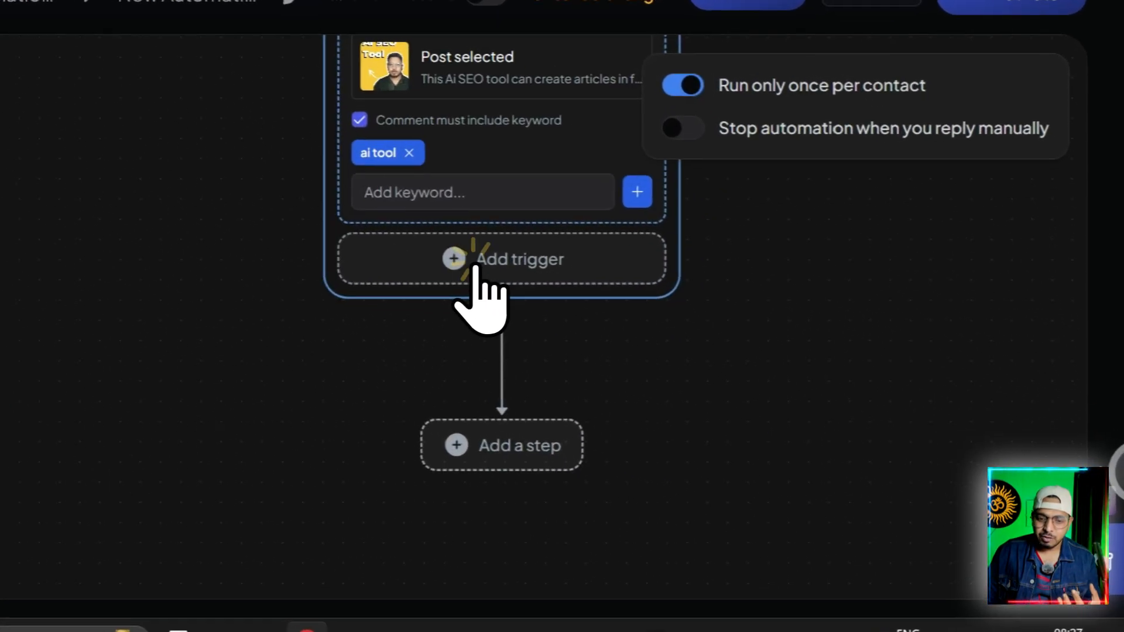
click(647, 340)
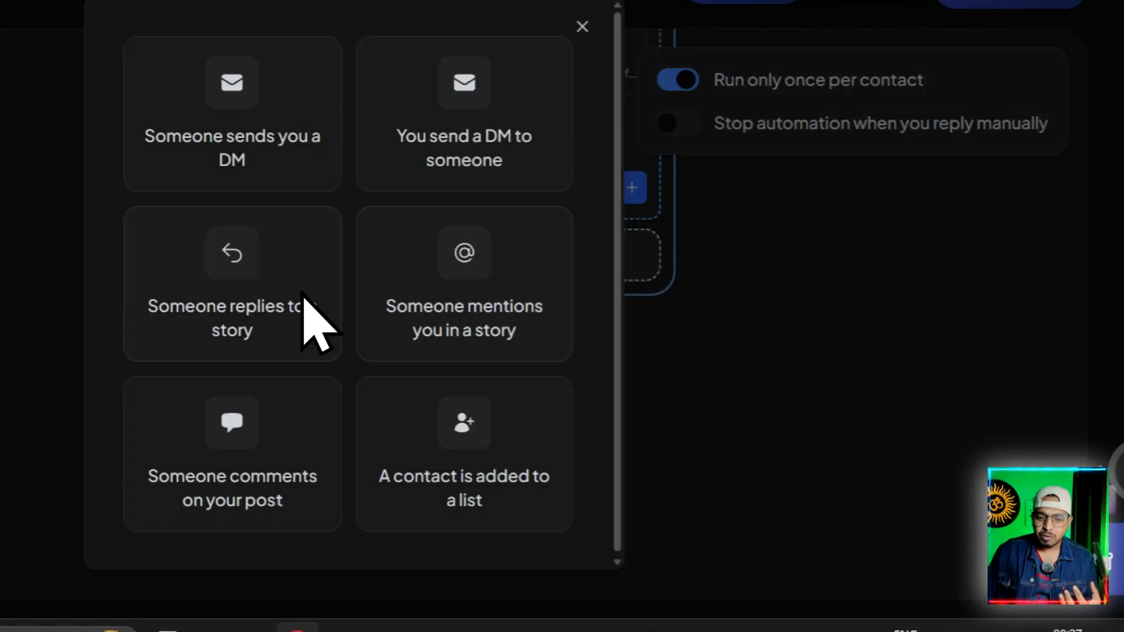
click(503, 319)
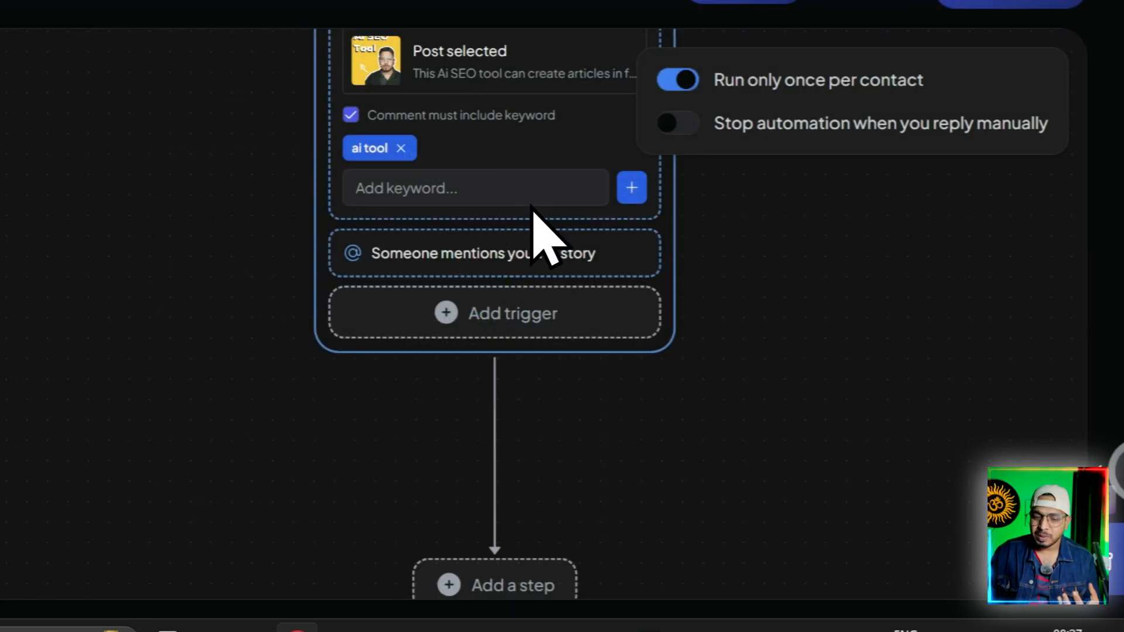
Step: Open the choices for the automation's first step and review the Messages, Conversions, Contacts, Logic and AI options
drag(688, 382, 539, 152)
drag(487, 291, 529, 236)
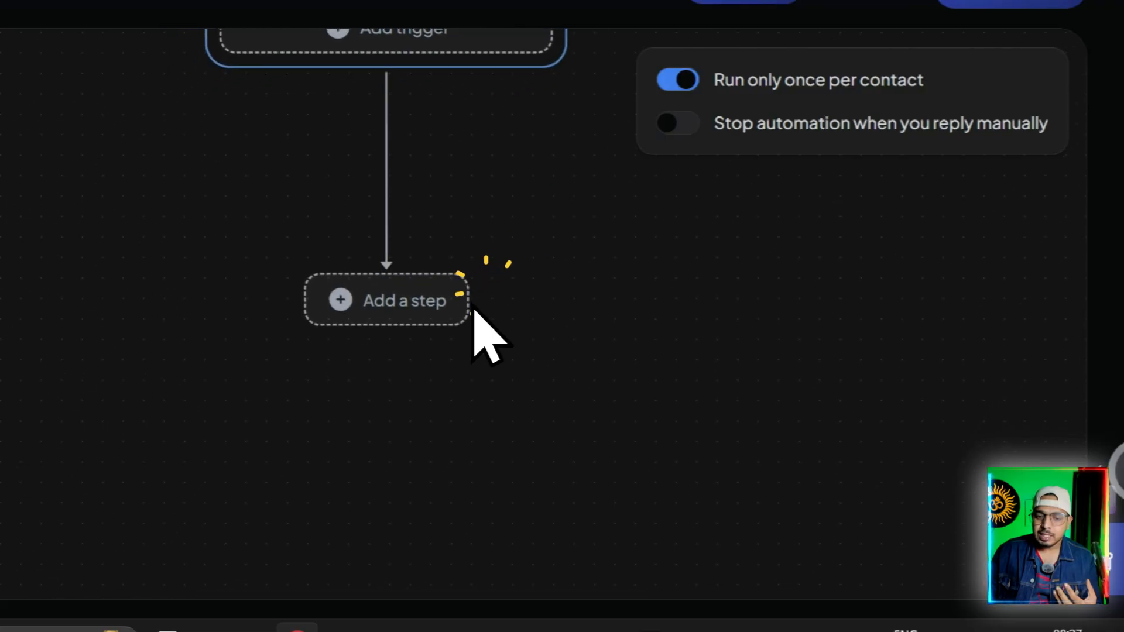
click(404, 309)
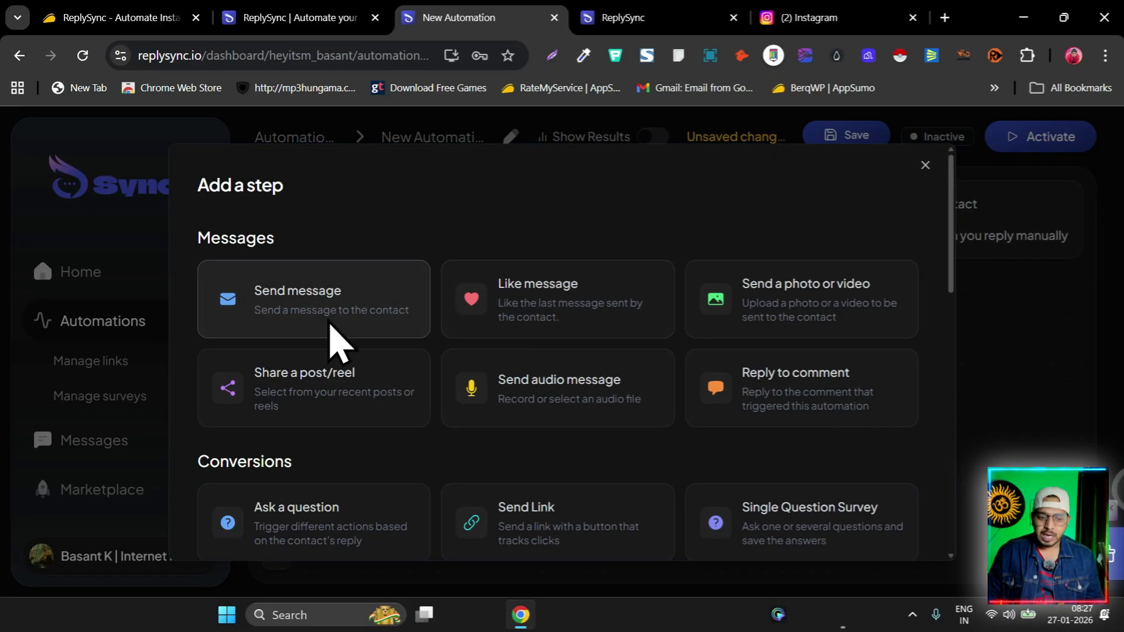
scroll(653, 368, down, 1)
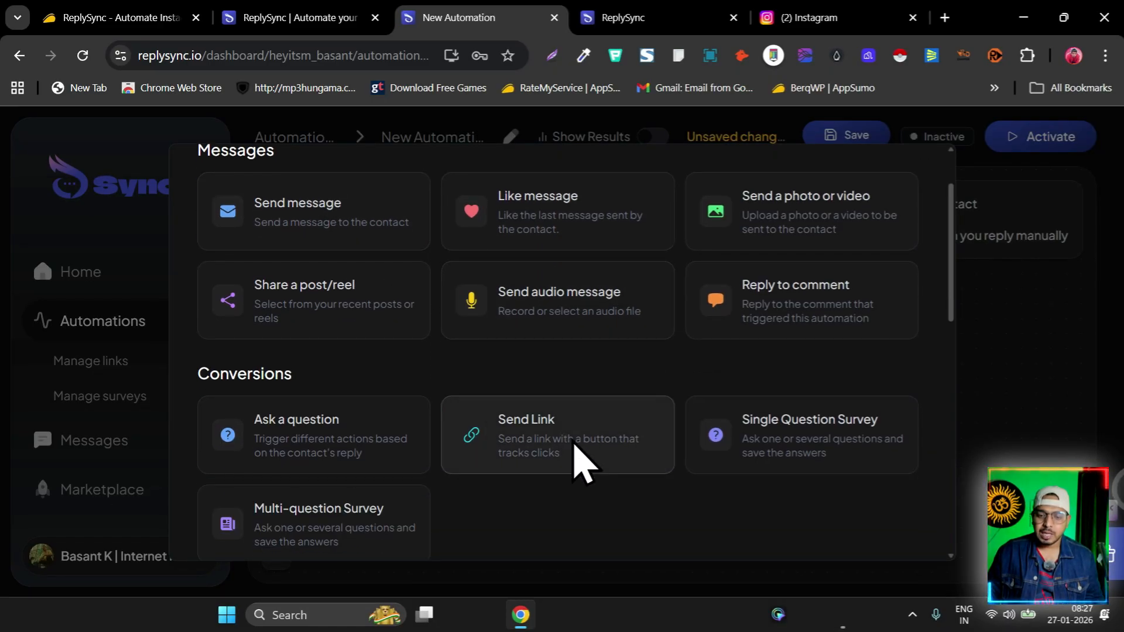
scroll(585, 379, down, 3)
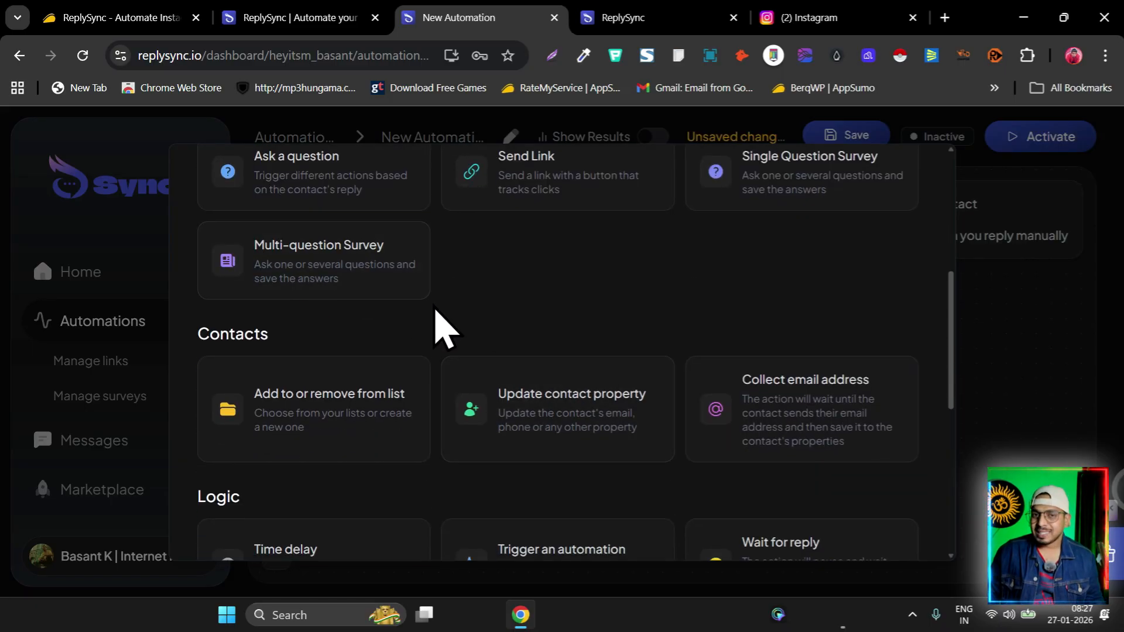
scroll(410, 319, down, 1)
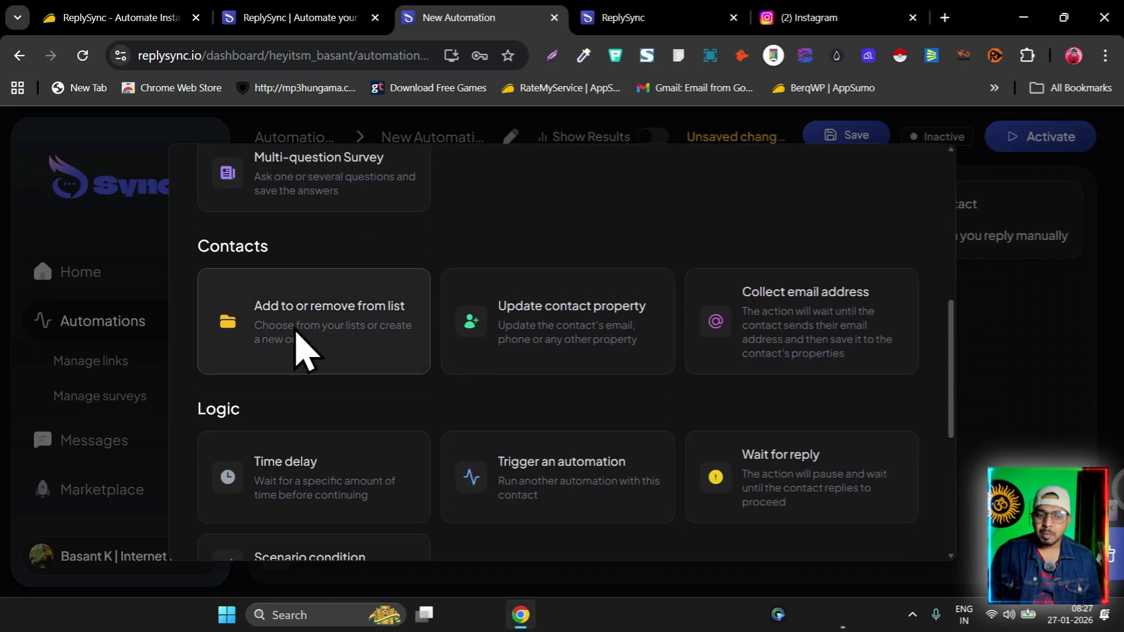
scroll(410, 357, down, 2)
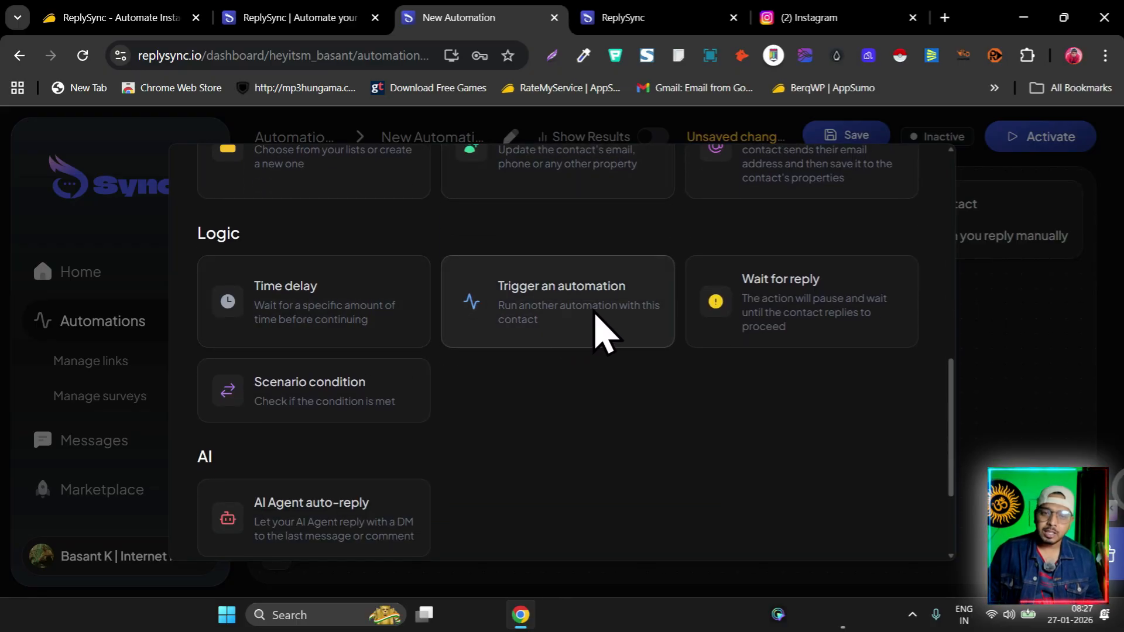
scroll(745, 333, down, 3)
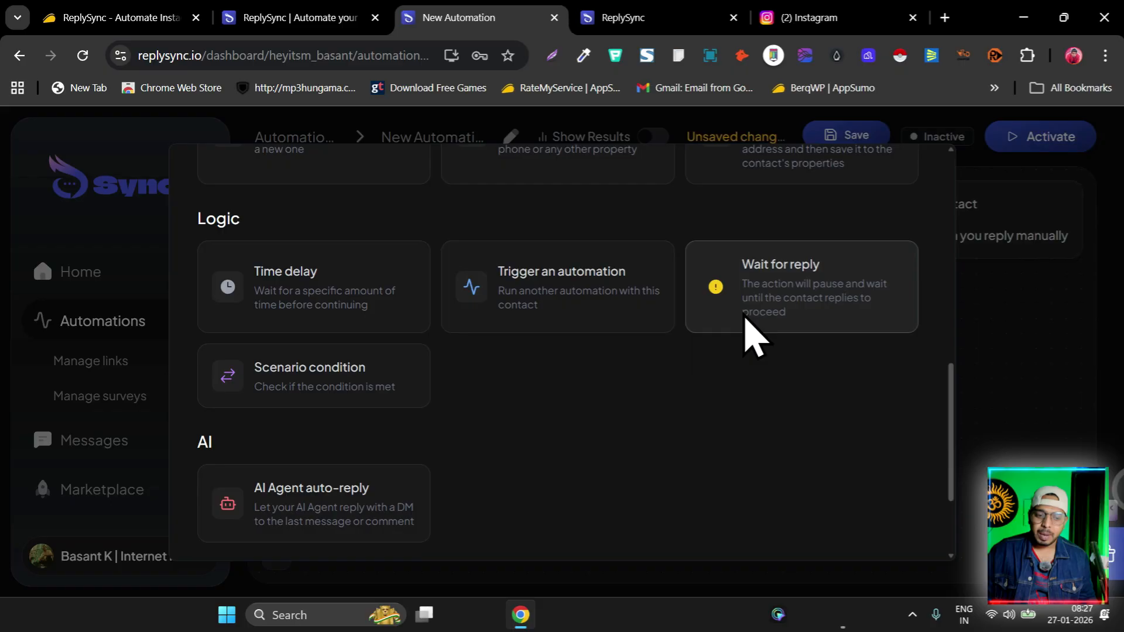
scroll(728, 328, up, 2)
scroll(729, 316, up, 5)
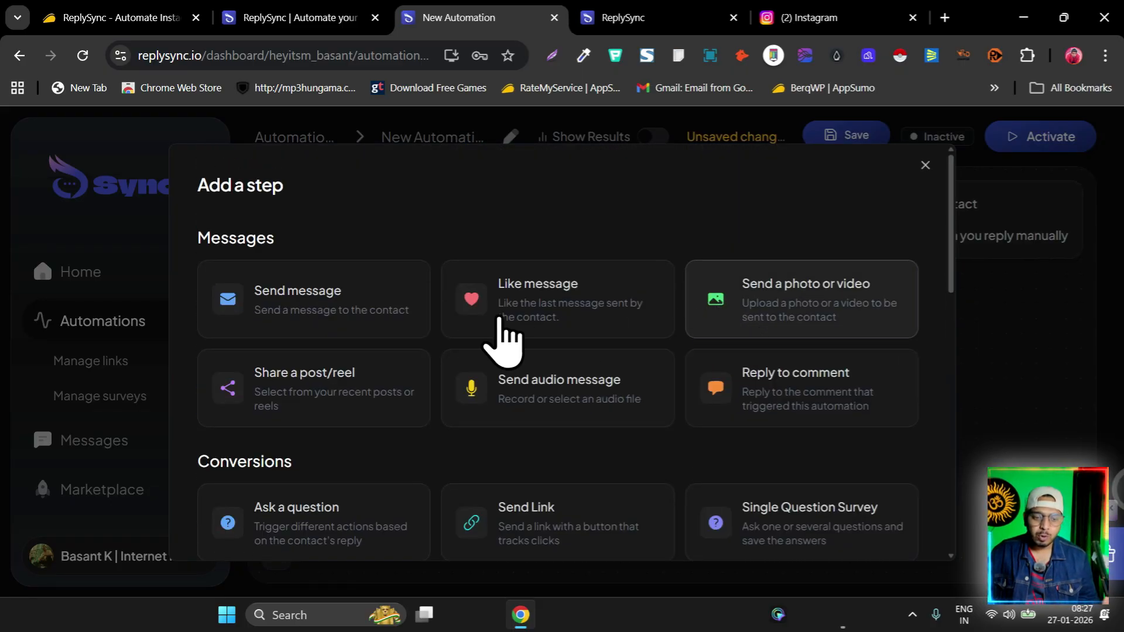
Step: Add a Send message step below the triggers with the text "Hi here's your msg"
click(305, 291)
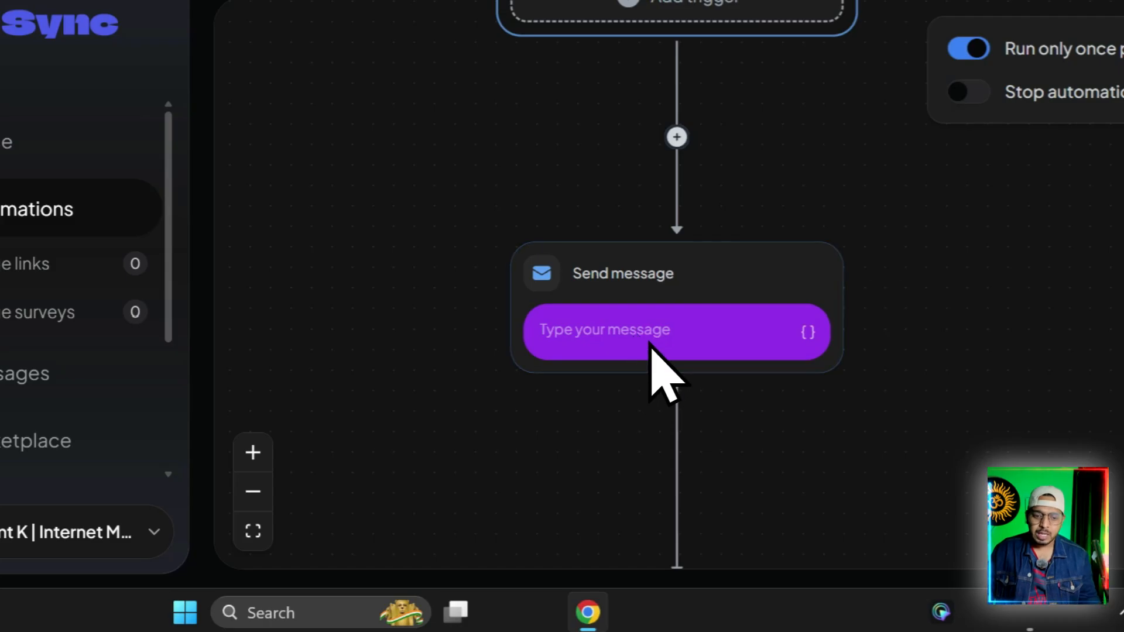
click(656, 331)
text(Hio)
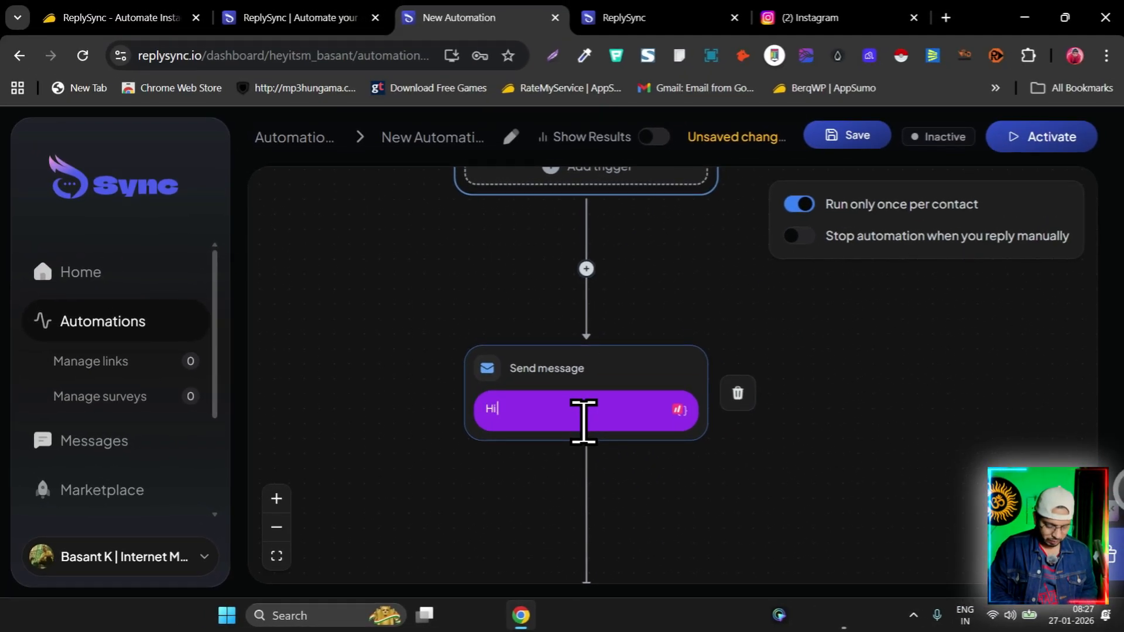
text( here's your msg)
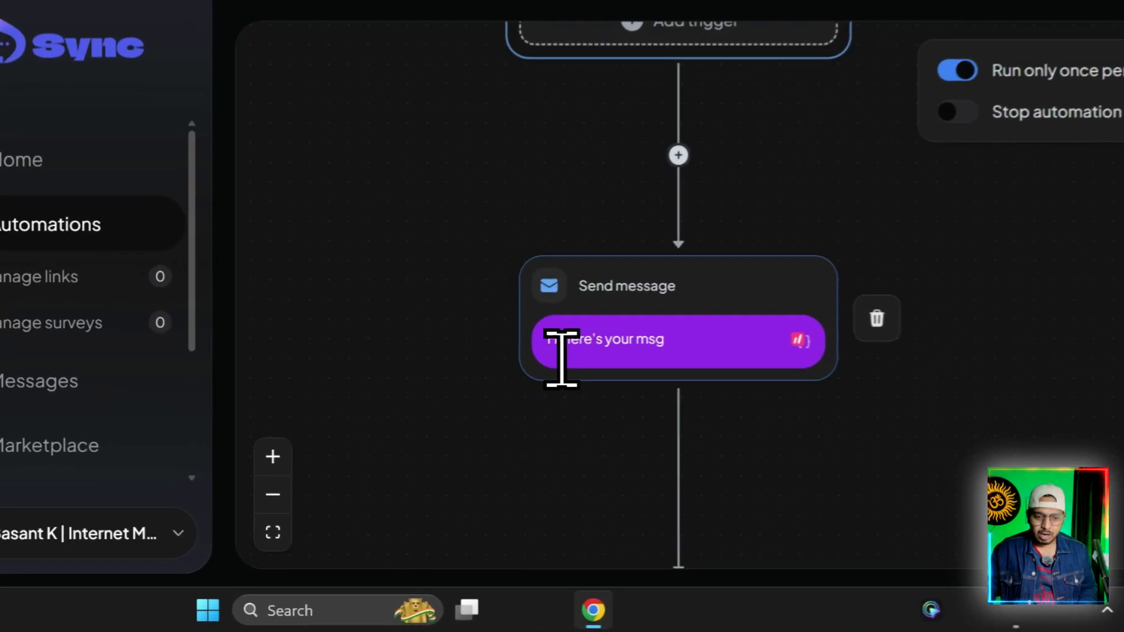
Step: Insert the contact's Name variable at the end of the Send message text
click(498, 410)
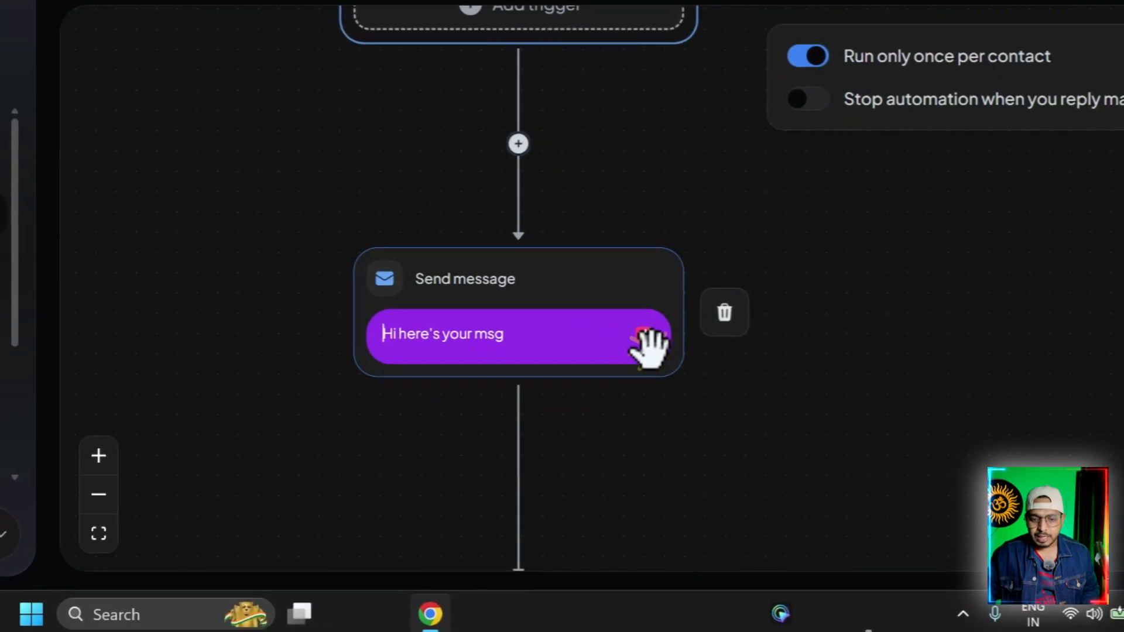
click(678, 409)
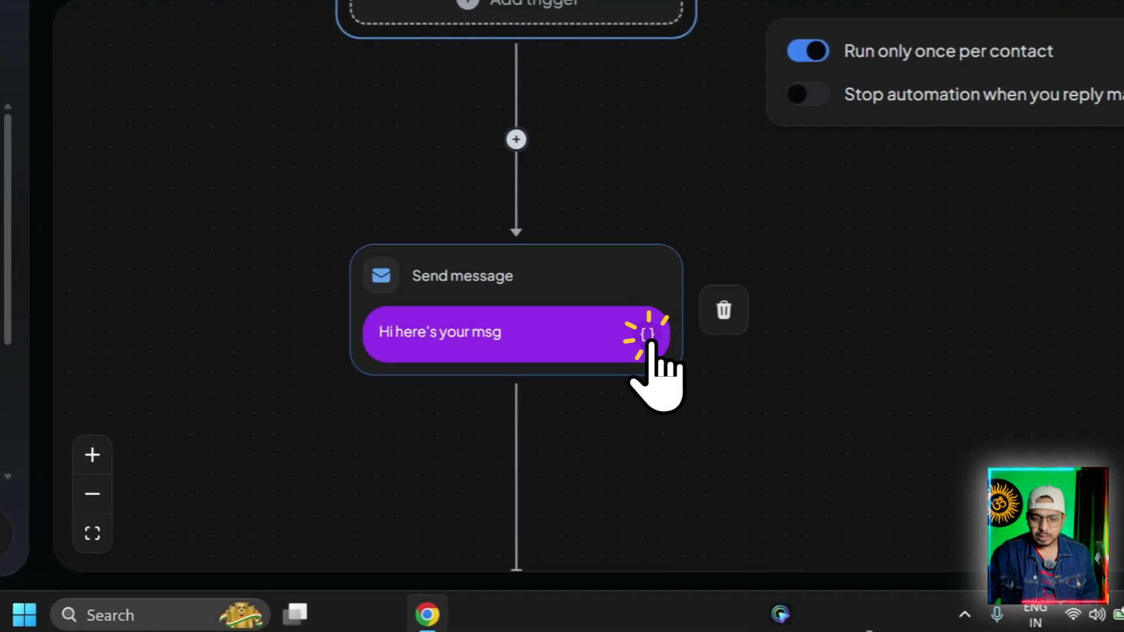
click(648, 336)
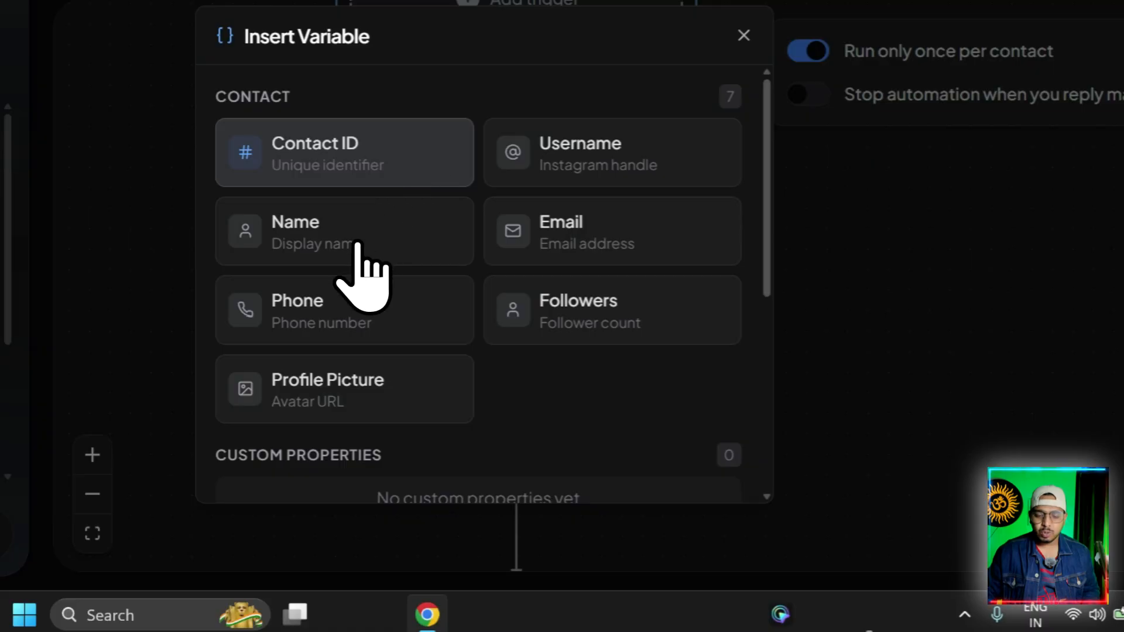
click(402, 233)
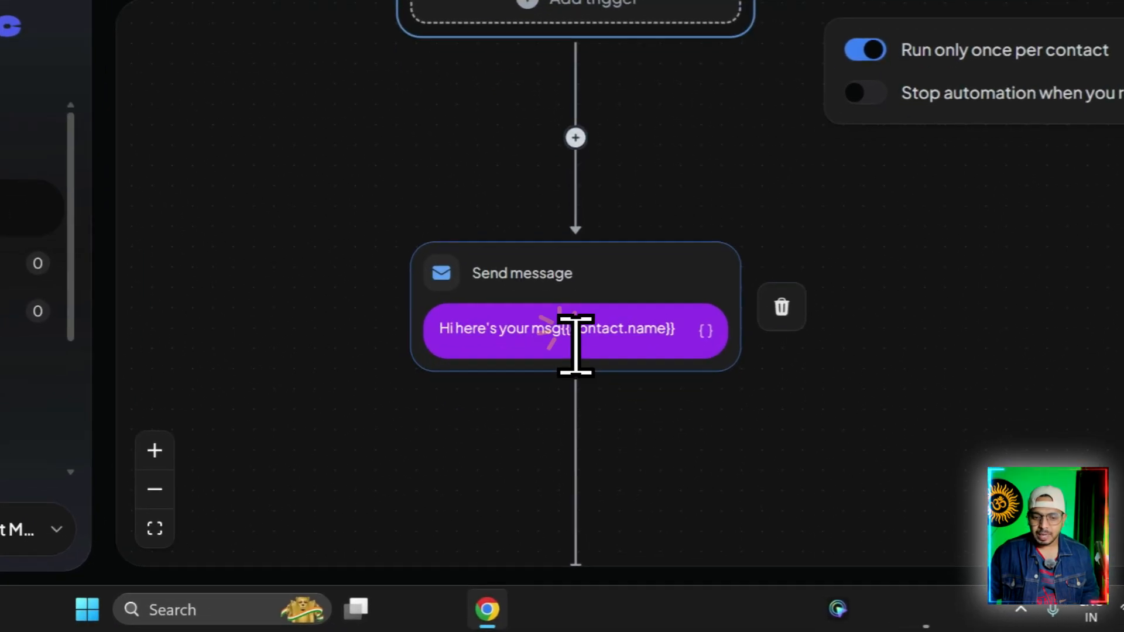
click(585, 419)
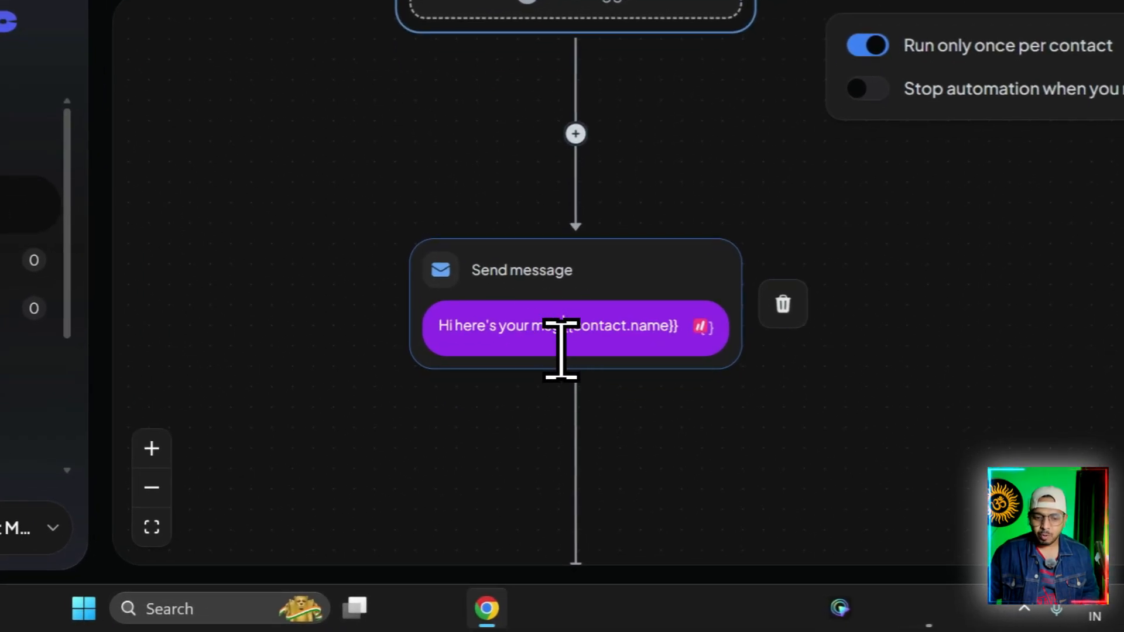
Step: Add a Like message step after the Send message step
scroll(552, 271, down, 4)
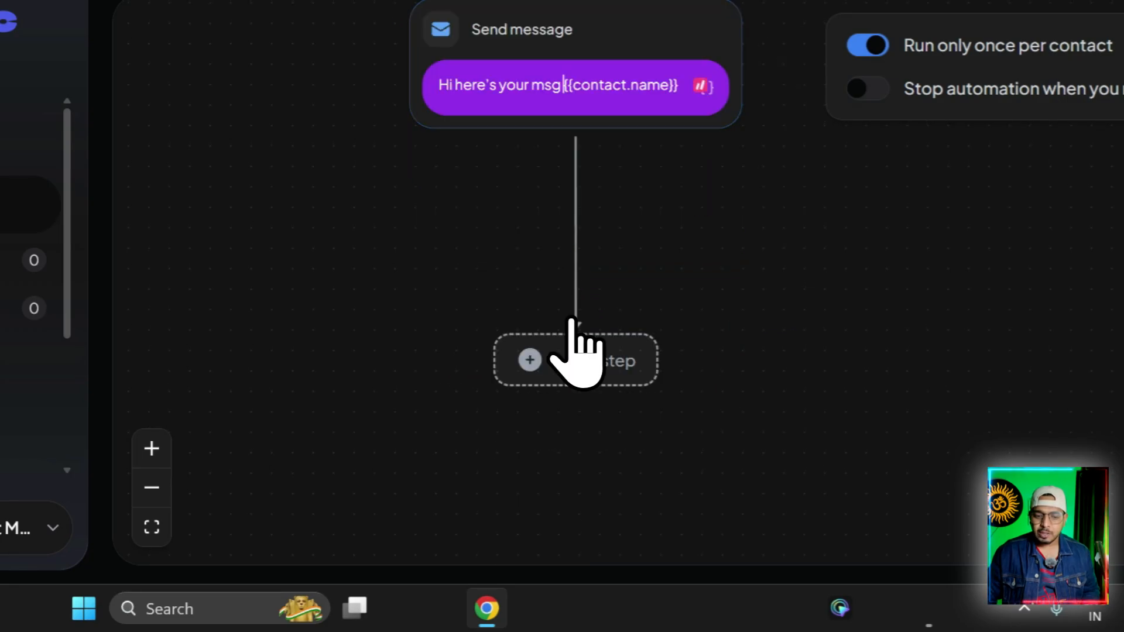
click(601, 366)
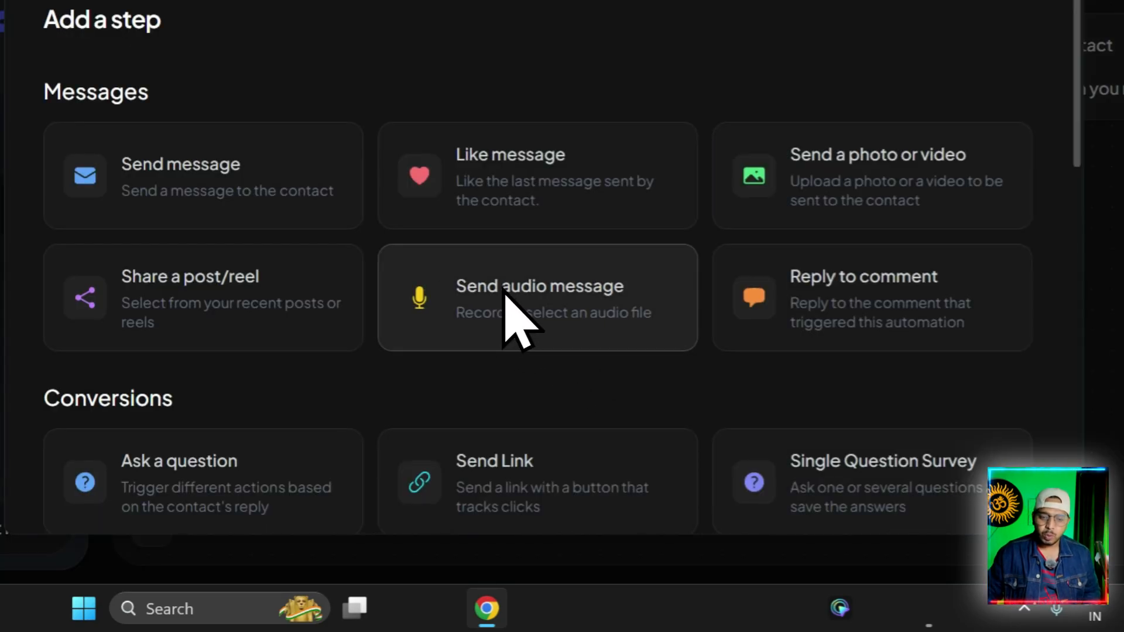
click(562, 205)
scroll(644, 269, down, 6)
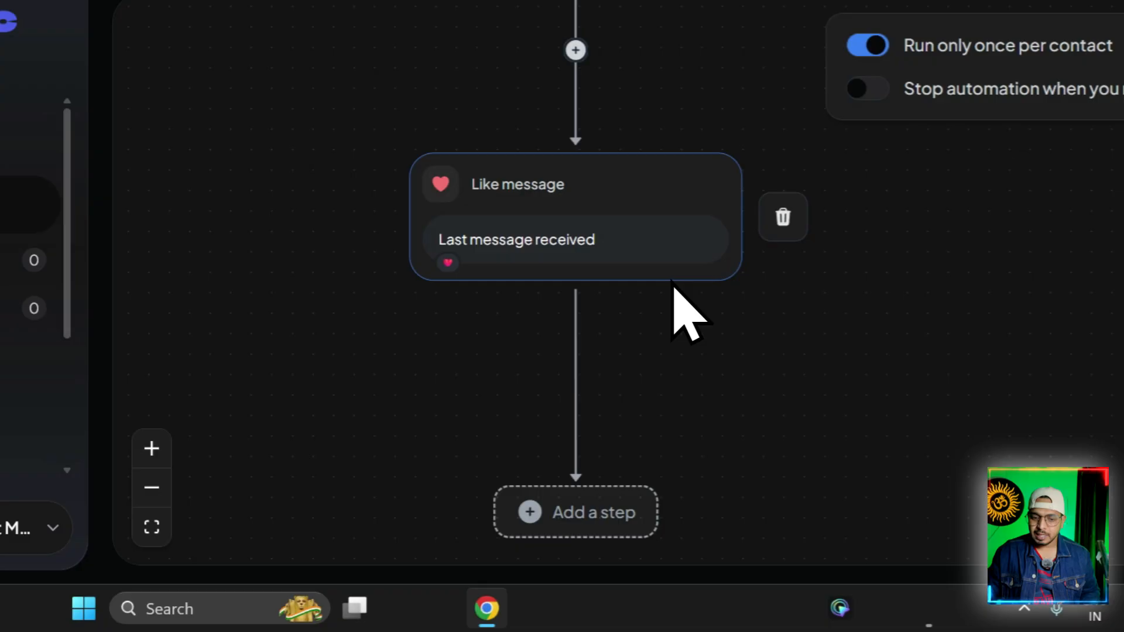
Step: Add a Share a post/reel step after the Like message step, using the "Are you looking for the best lead generation tool" post
click(576, 334)
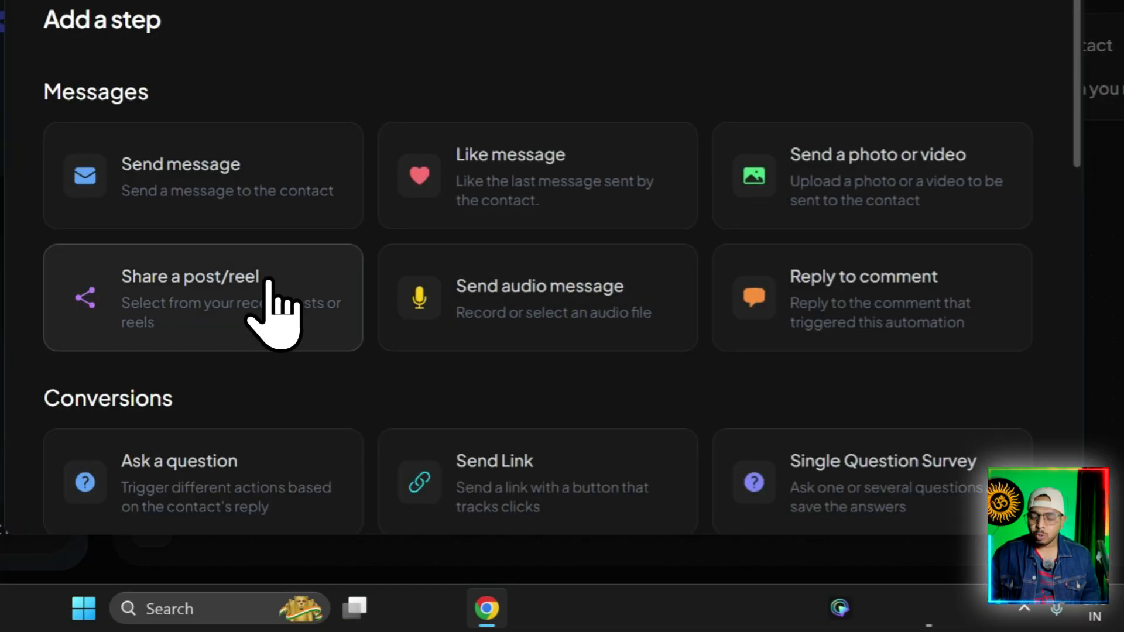
click(265, 282)
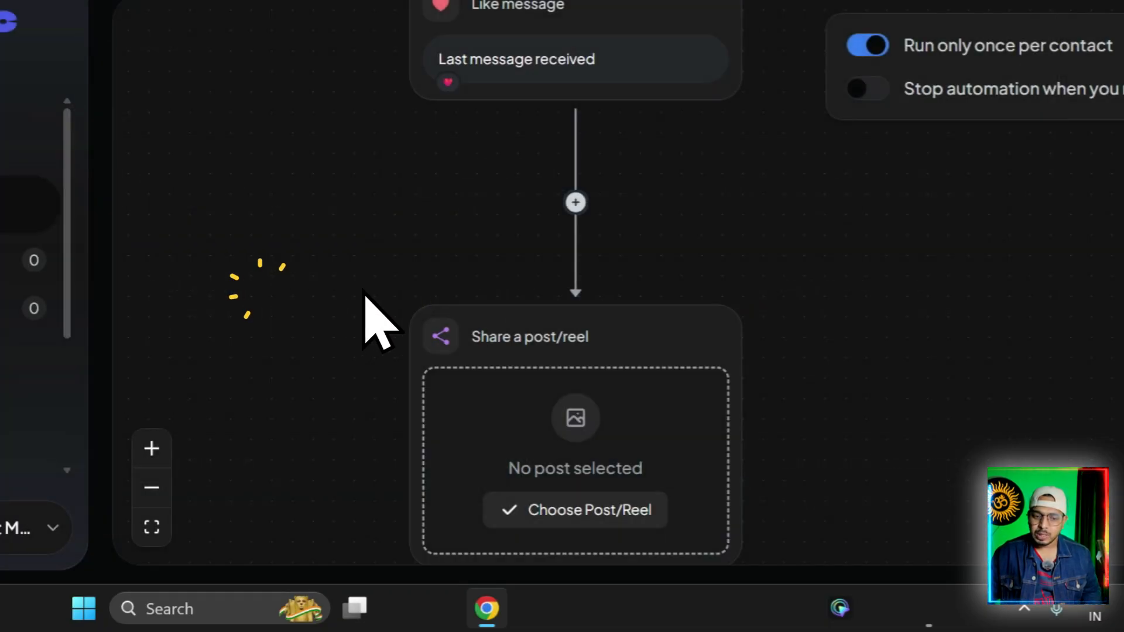
click(606, 389)
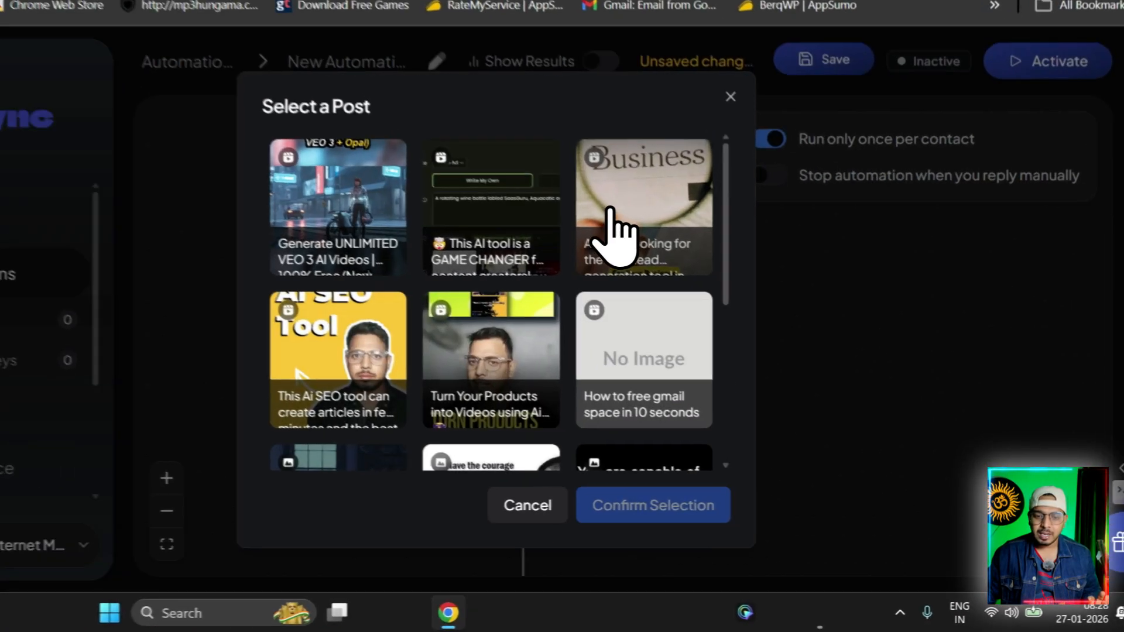
click(669, 287)
click(673, 482)
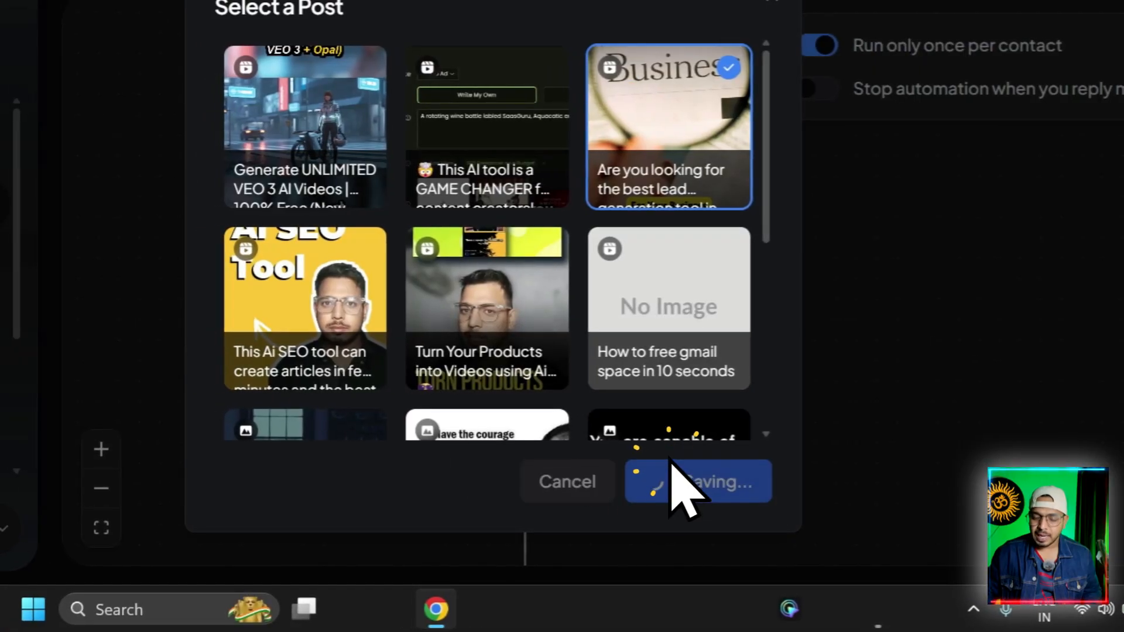
Step: Add a Send Link step after the Share a post/reel step
scroll(512, 287, down, 4)
scroll(504, 266, down, 4)
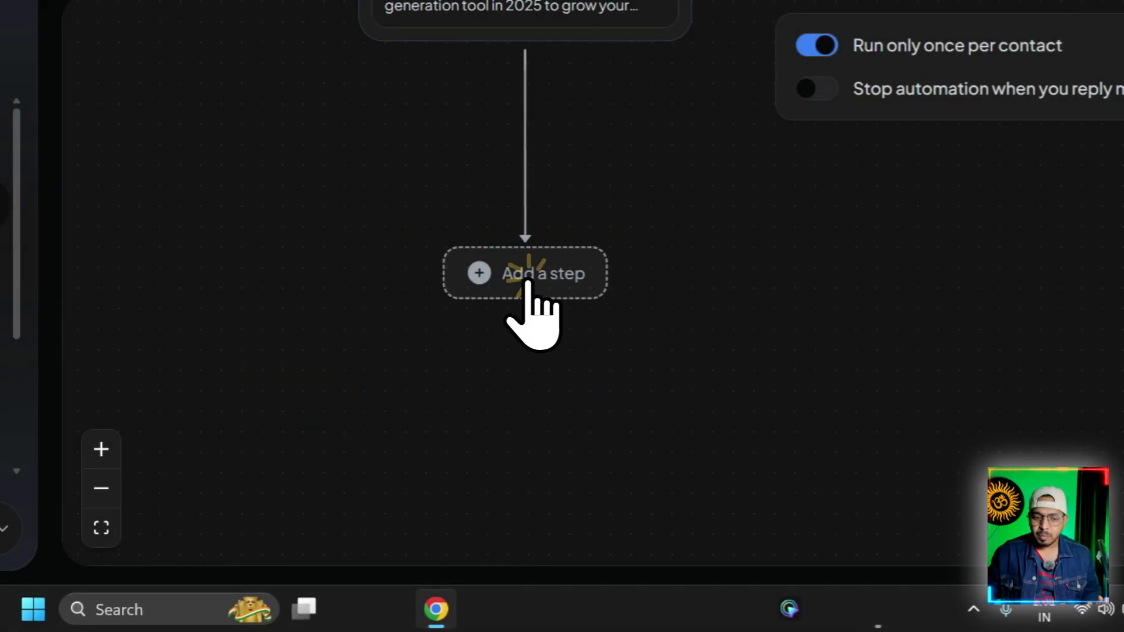
click(527, 272)
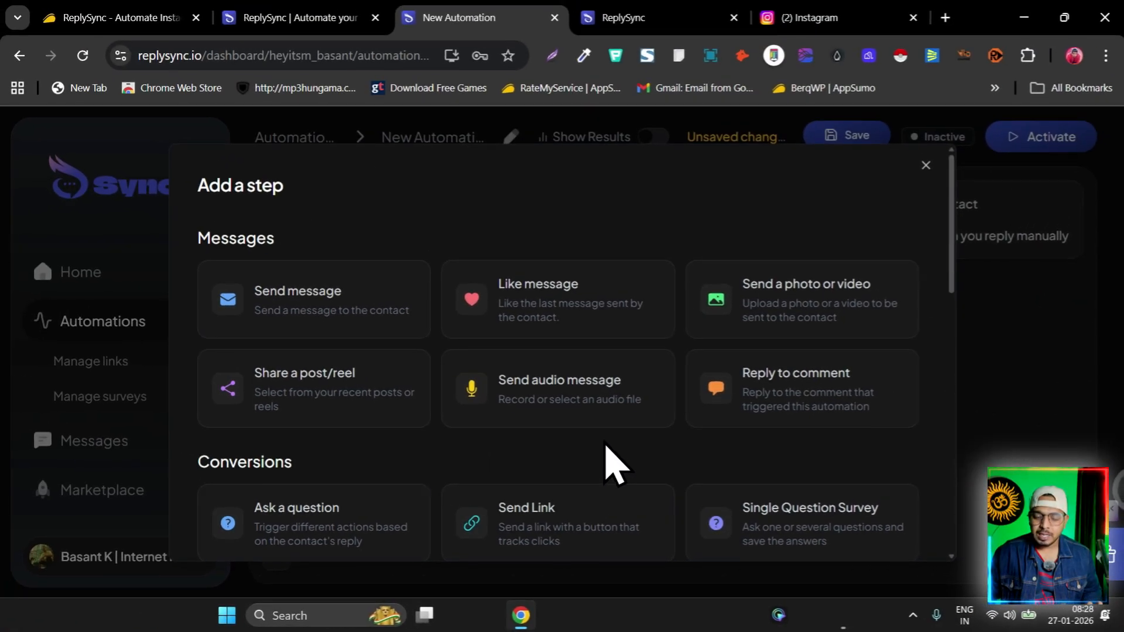
scroll(486, 439, down, 2)
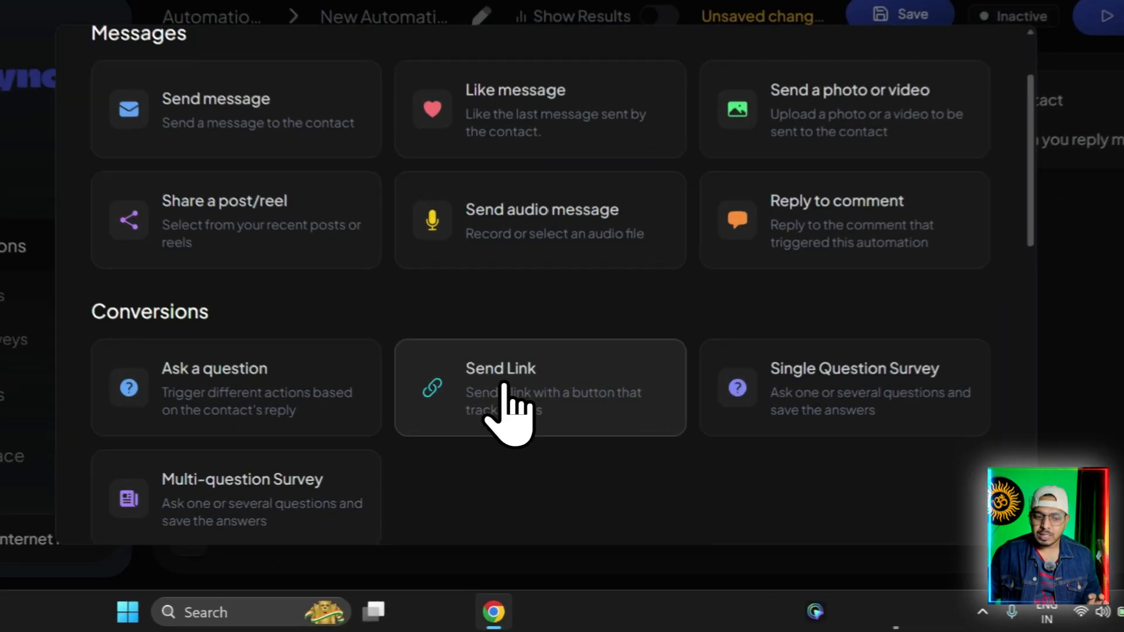
click(550, 440)
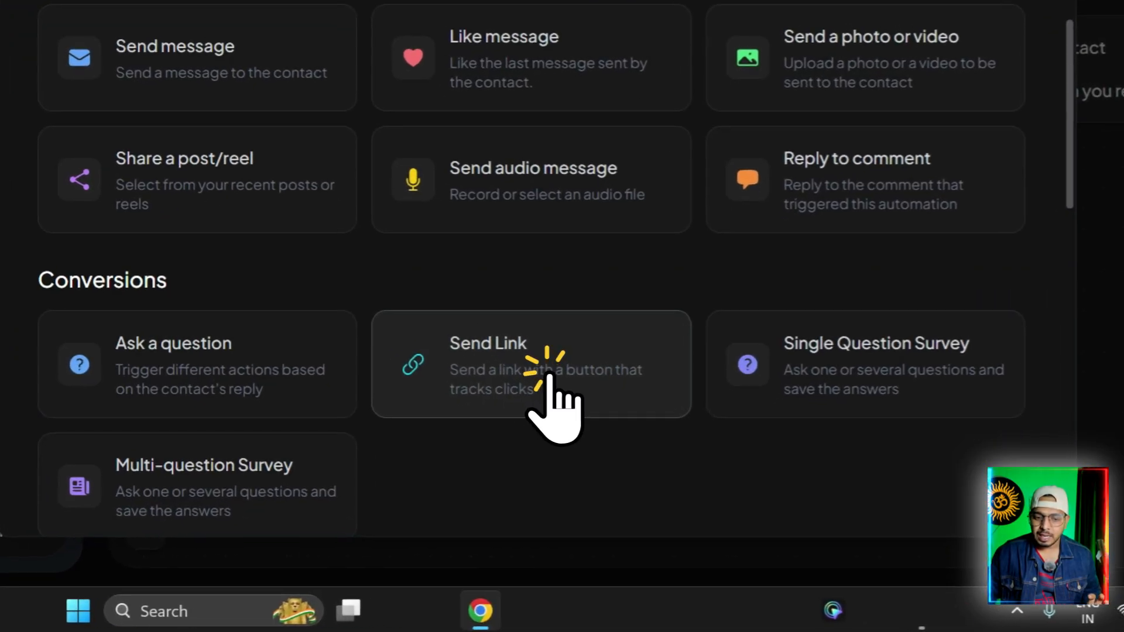
Step: Add an Ask a question step under the "If link is clicked" branch
scroll(637, 310, down, 6)
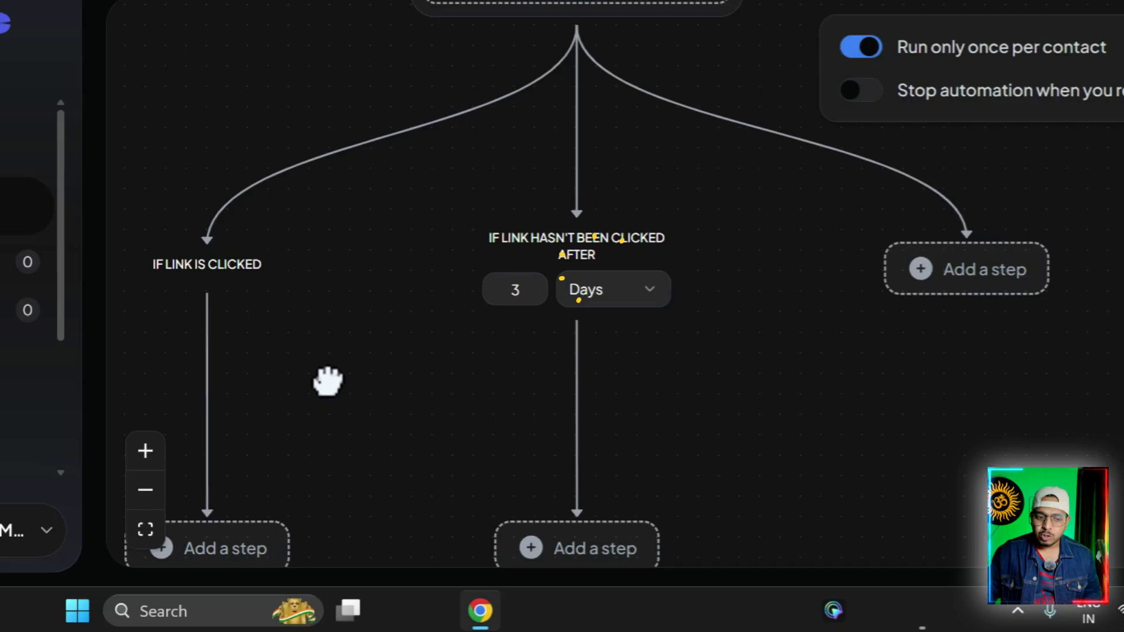
drag(499, 183, 562, 147)
click(391, 339)
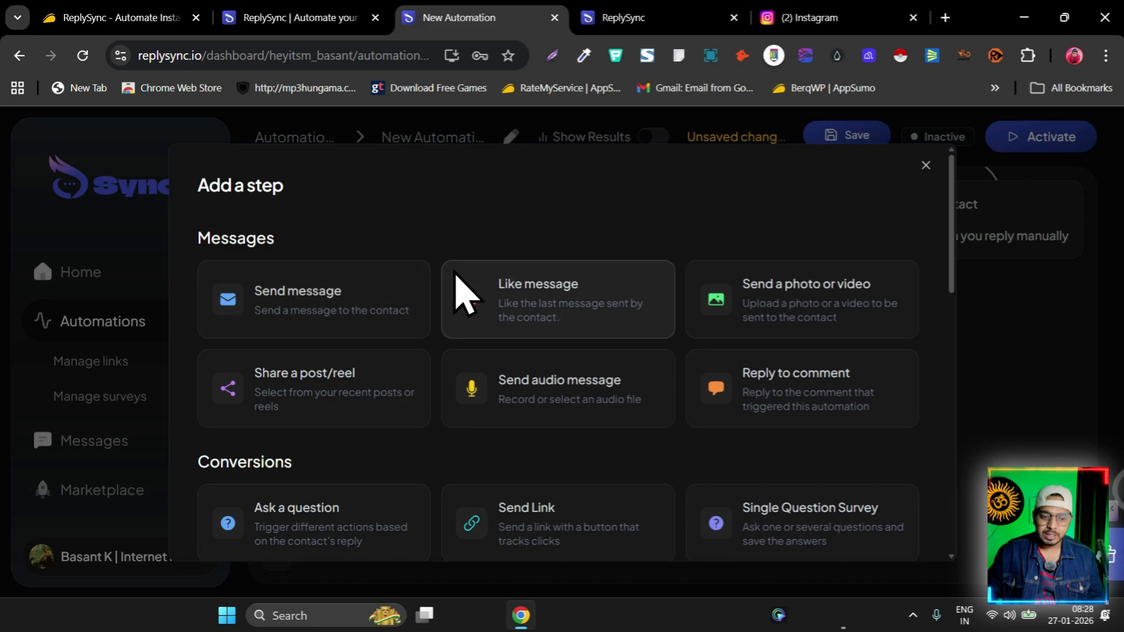
scroll(459, 352, down, 3)
click(292, 342)
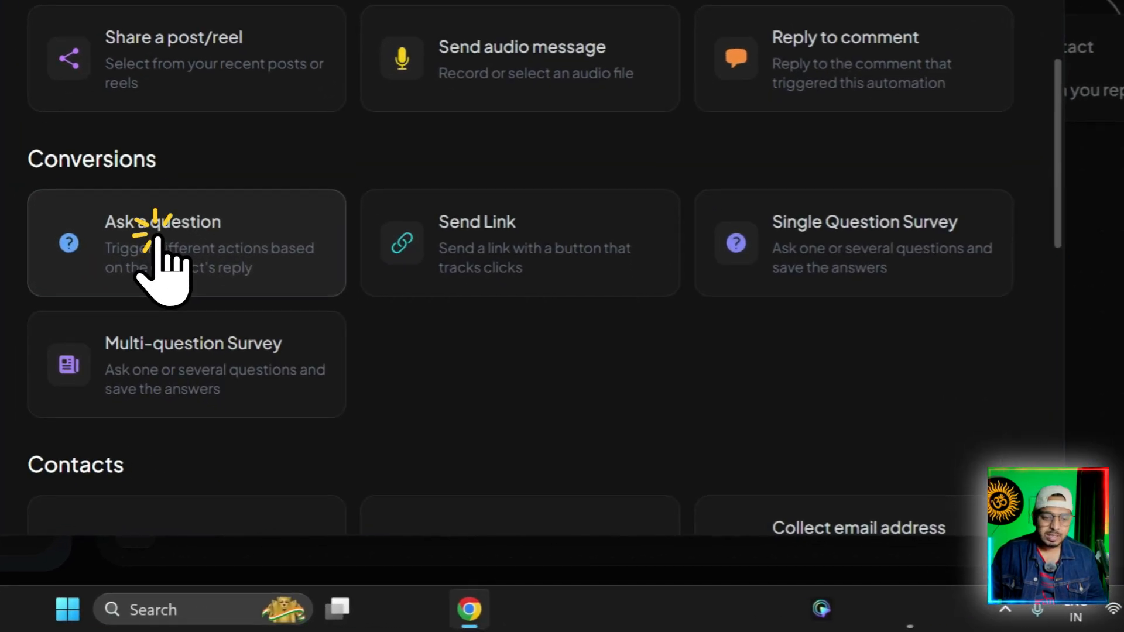
Step: Enter "what is yout fourtive ai tool" as the message of the Ask a question step
drag(642, 205, 562, 501)
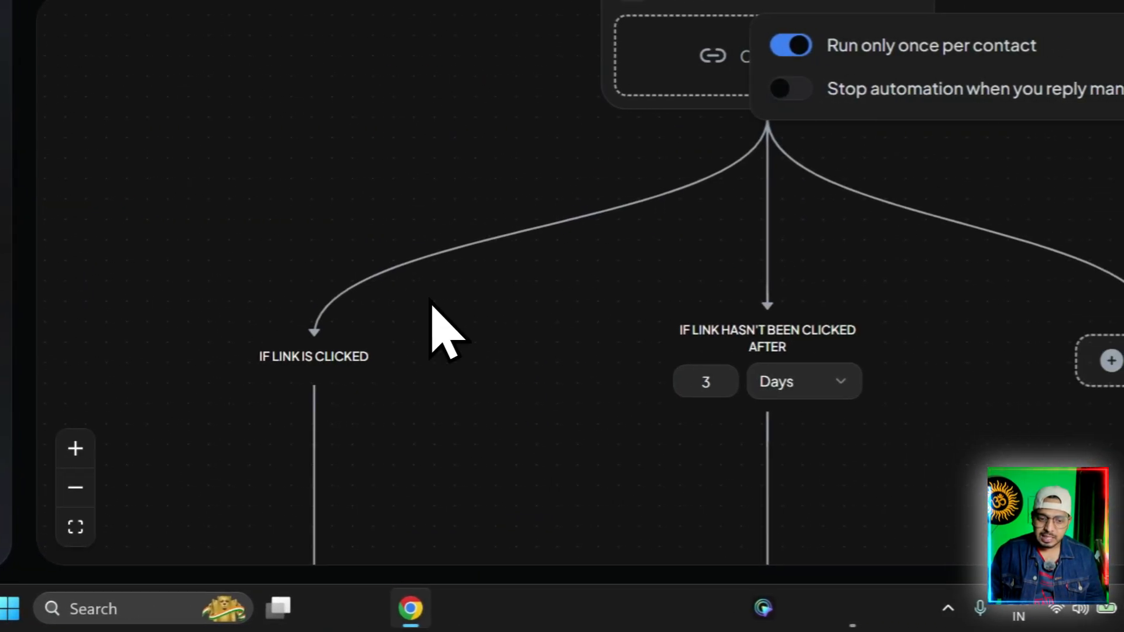
drag(384, 415, 429, 140)
drag(468, 366, 494, 188)
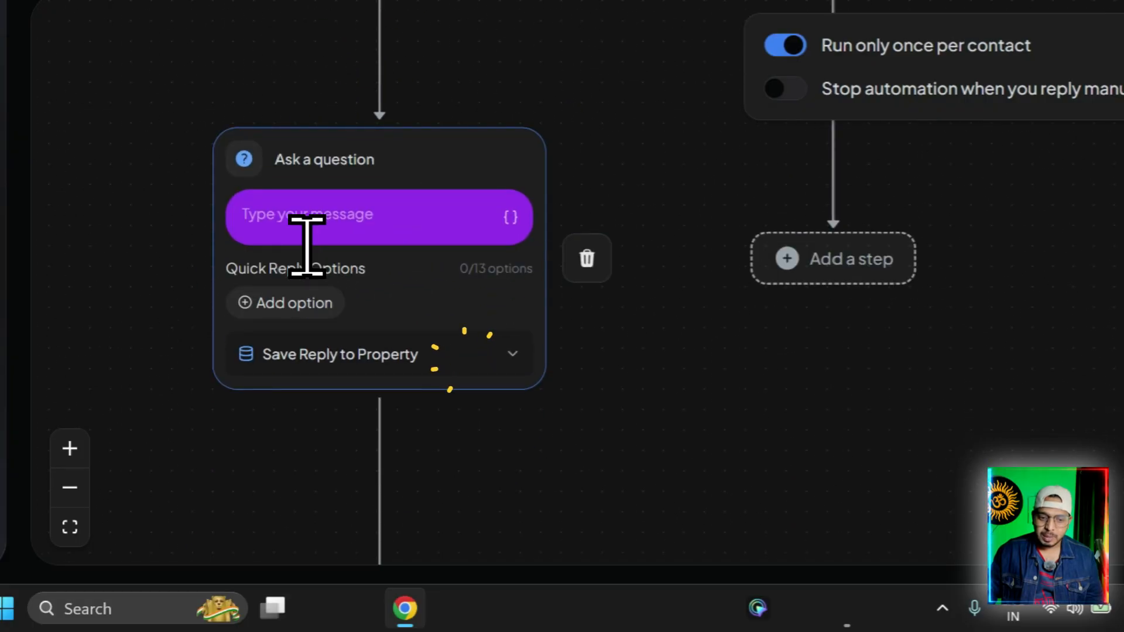
click(306, 234)
text(what is your fourtive ai tool)
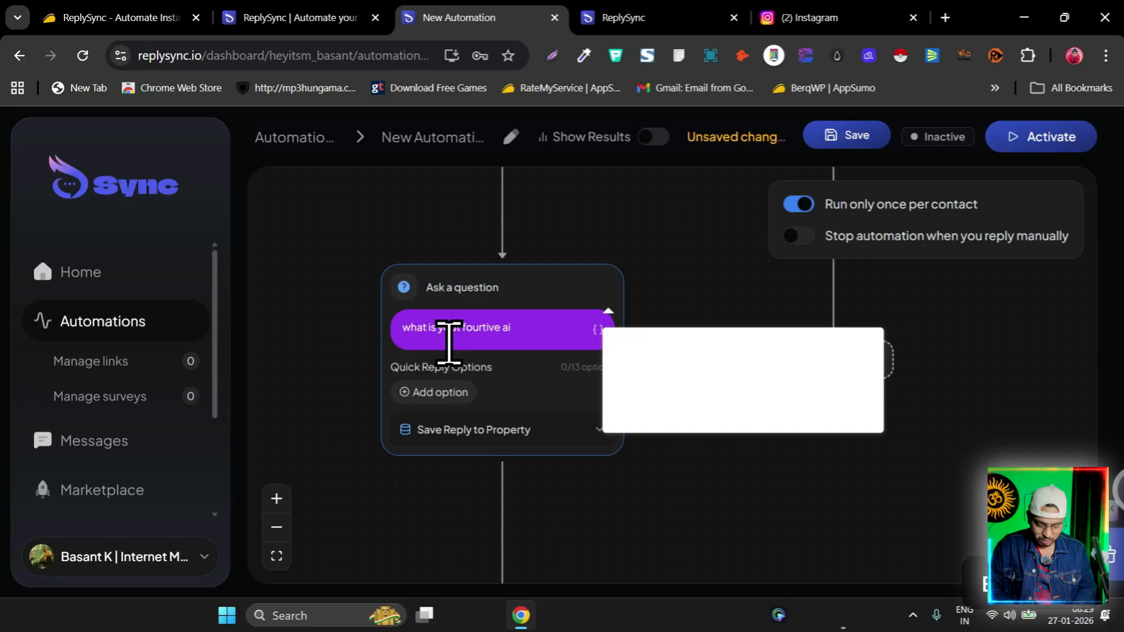
click(529, 244)
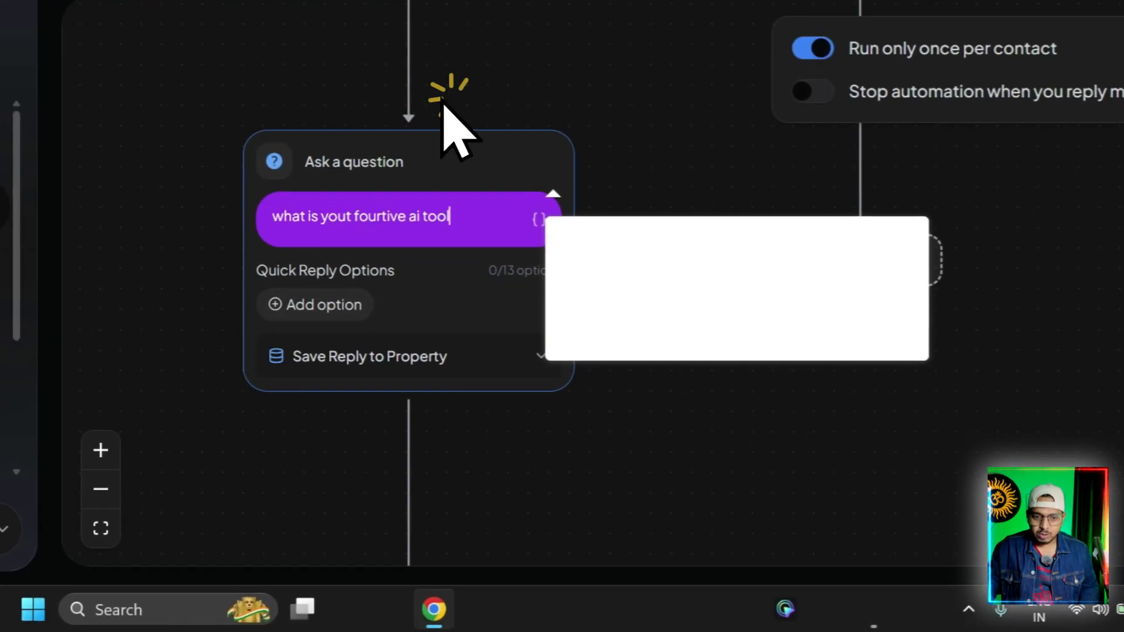
click(669, 391)
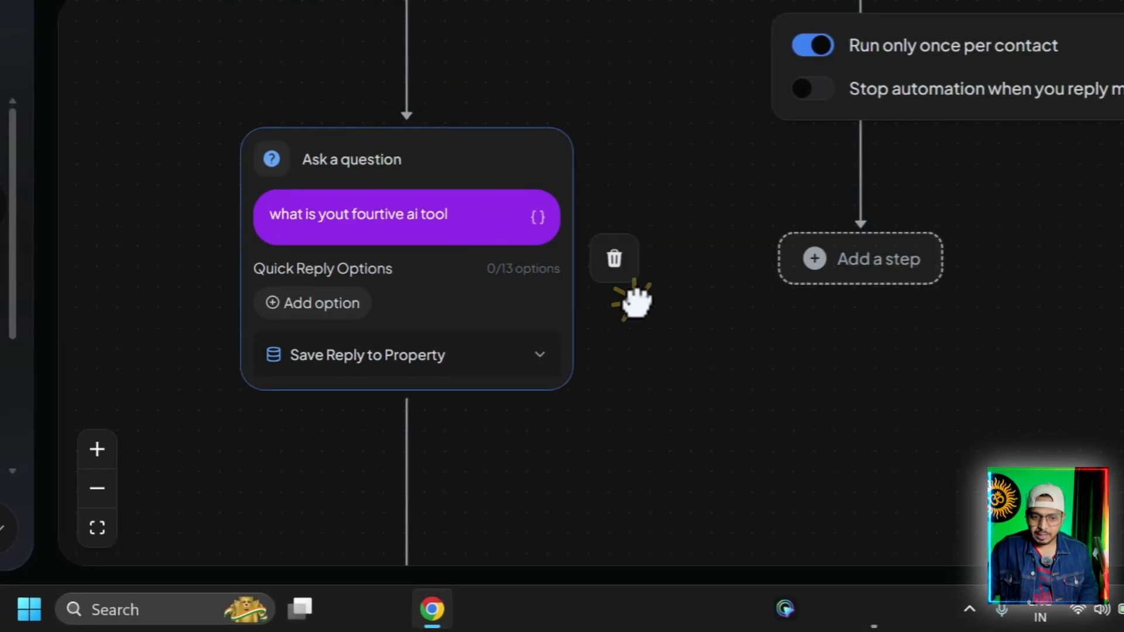
Step: Set the waiting unit of the "If link hasn't been clicked after" branch to Hours
drag(636, 302, 418, 271)
drag(548, 121, 539, 328)
drag(558, 119, 583, 445)
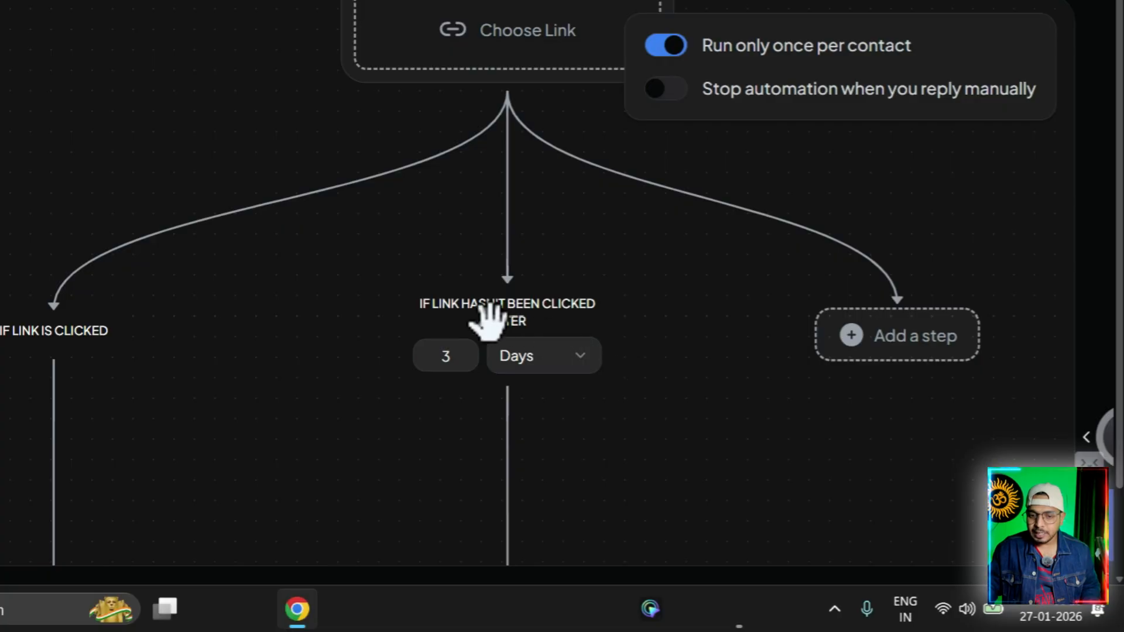
drag(680, 446, 703, 151)
click(559, 212)
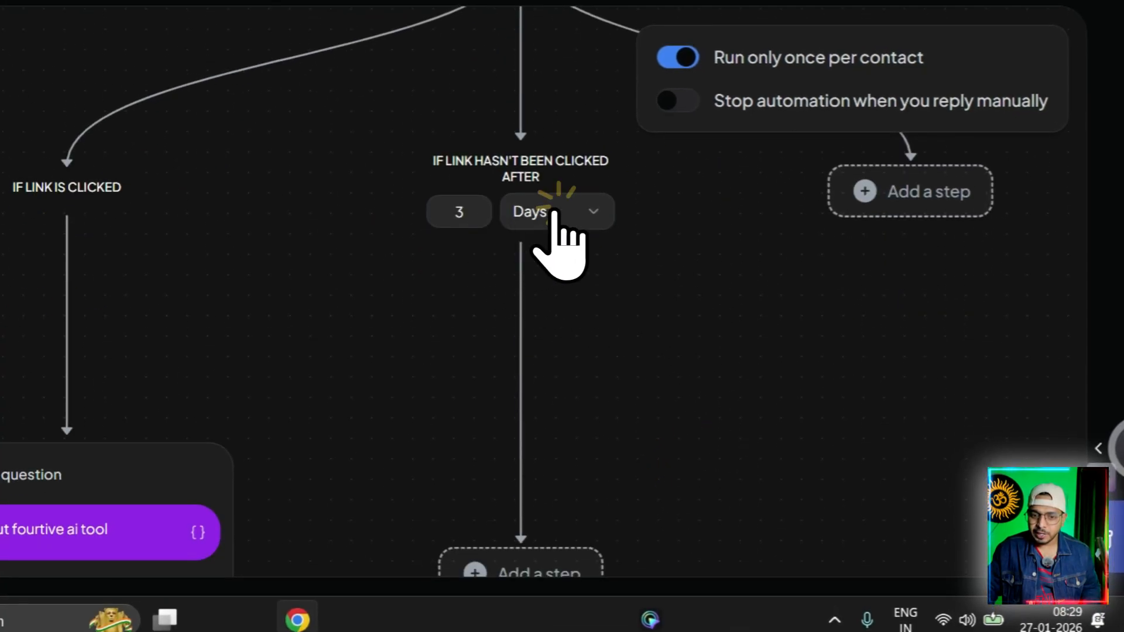
click(541, 293)
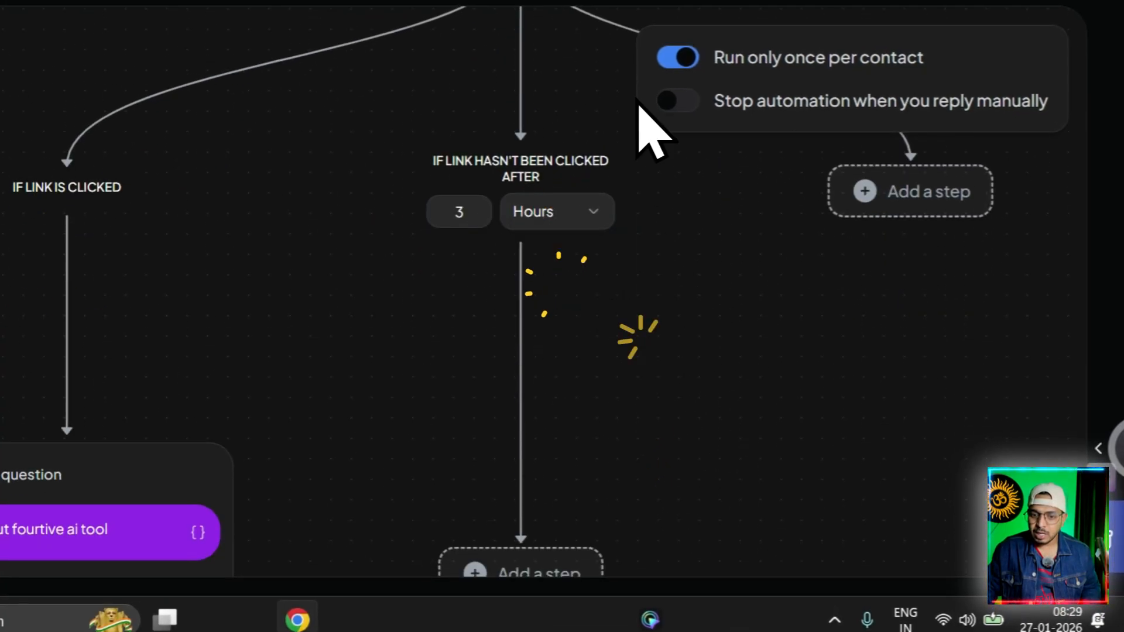
Step: Add a Send Link step under the "If link hasn't been clicked after" branch
scroll(629, 304, down, 5)
click(516, 319)
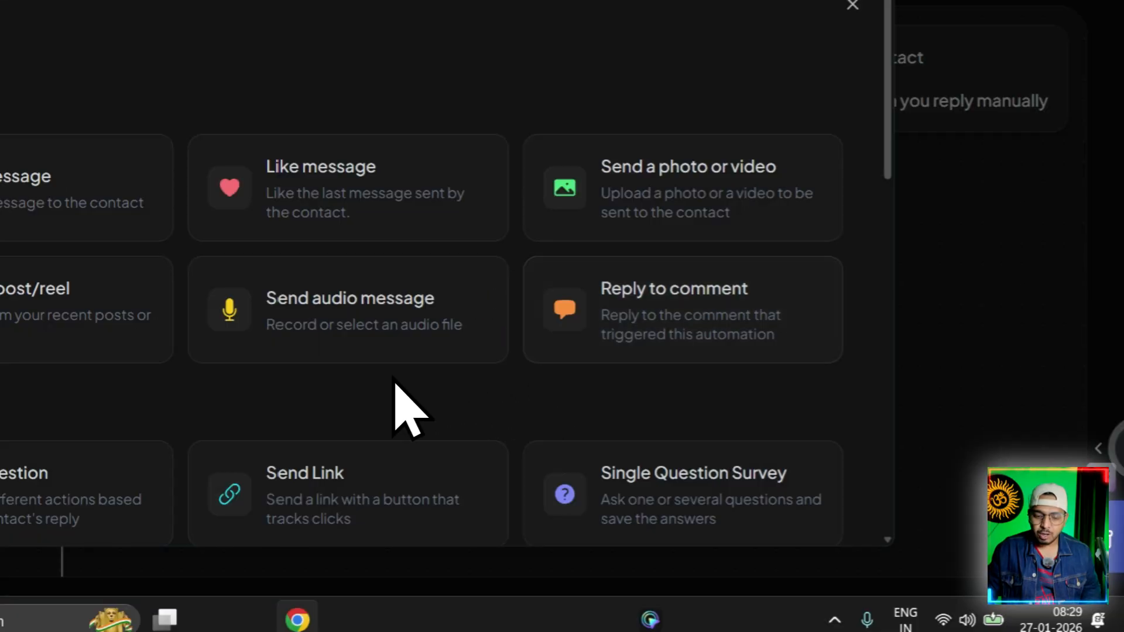
click(345, 488)
Step: Add a Collect email address step to the unconditional third branch of the first Send Link step
drag(709, 254, 156, 377)
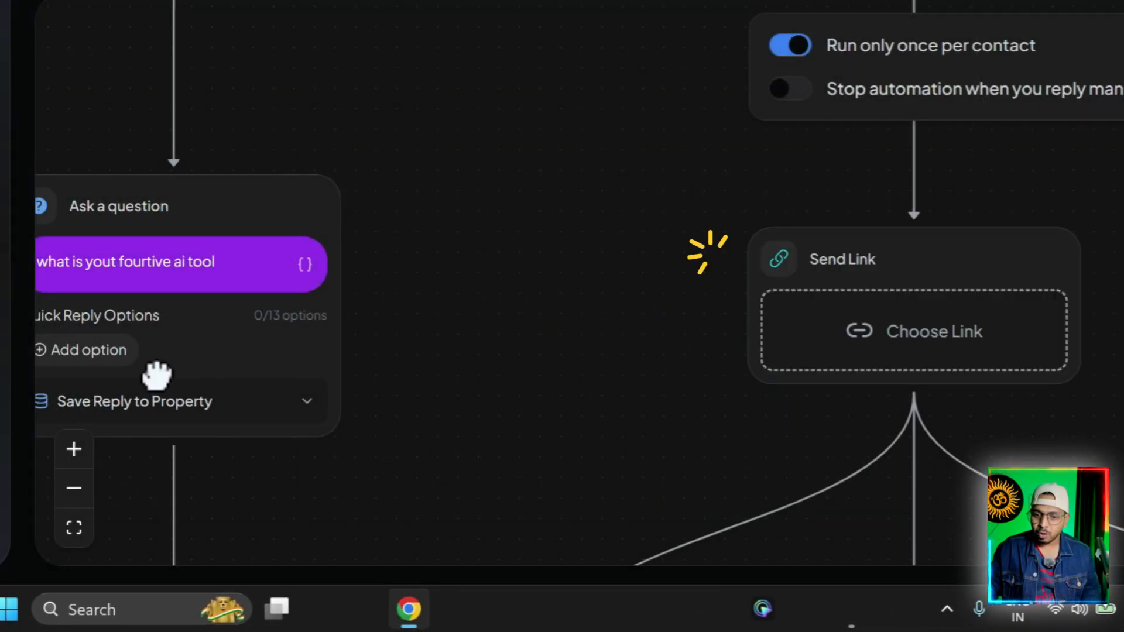
drag(519, 238, 427, 516)
drag(338, 198, 416, 339)
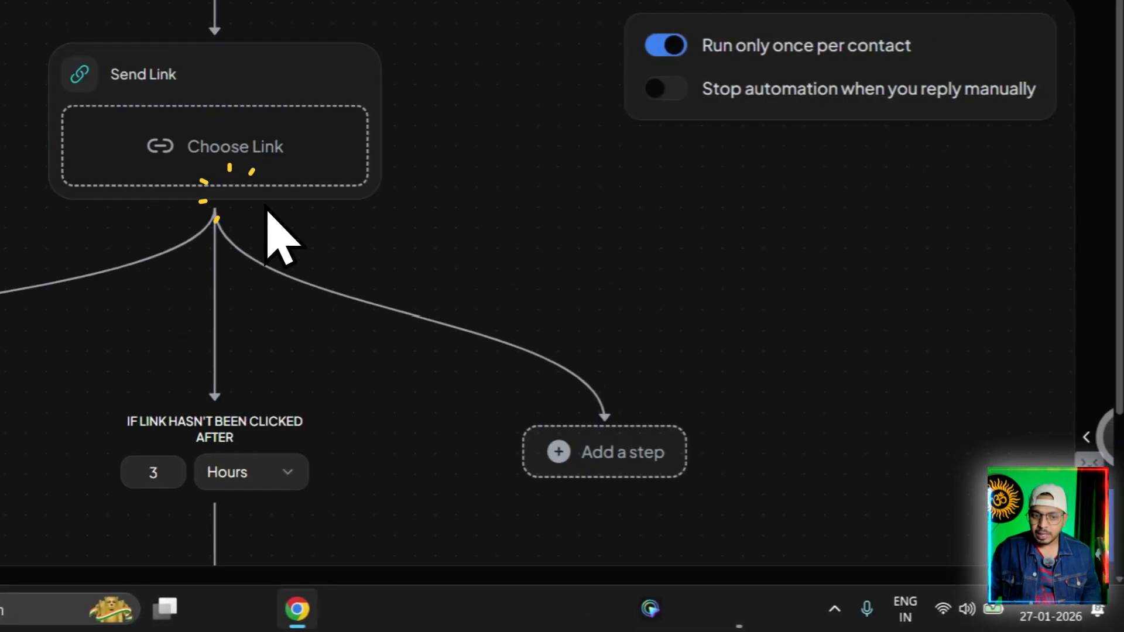
drag(799, 346, 781, 206)
click(697, 327)
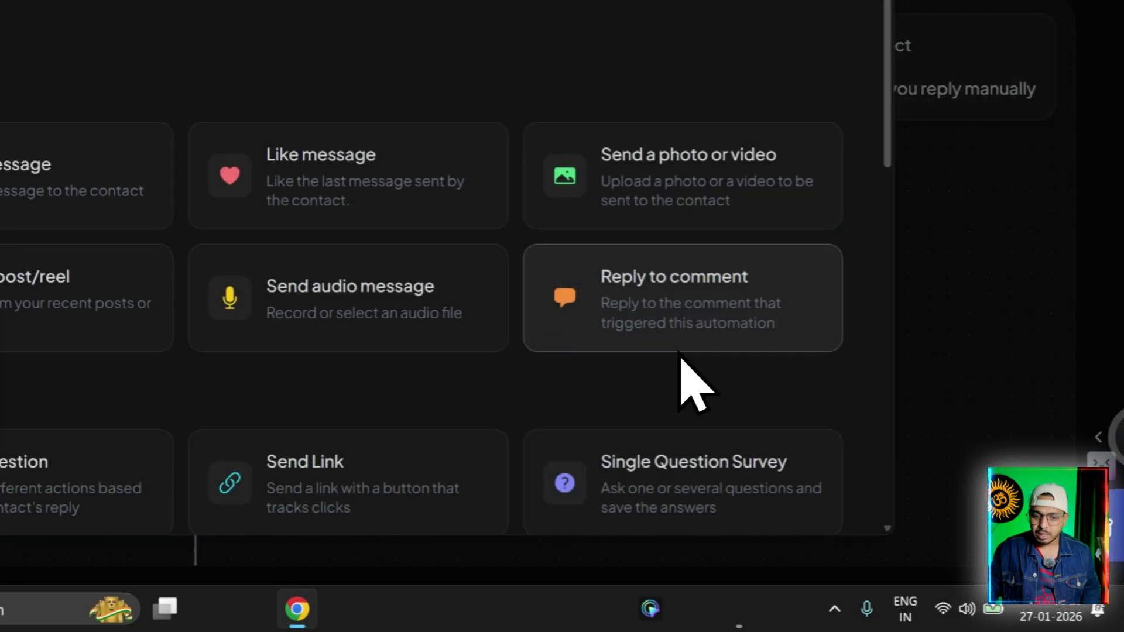
scroll(673, 415, down, 2)
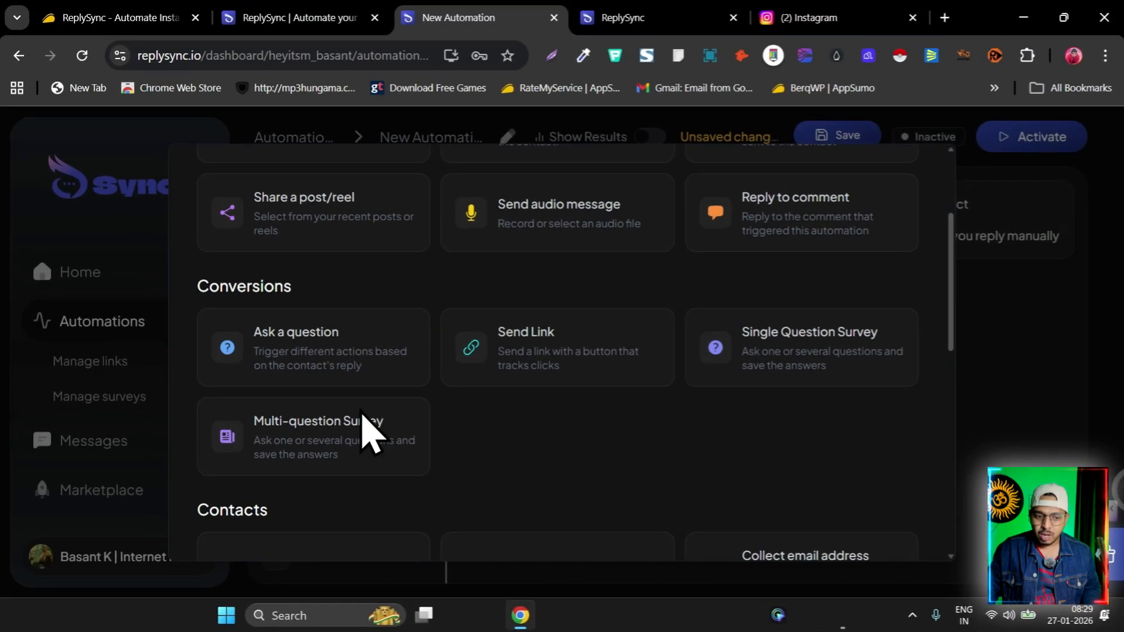
scroll(363, 419, down, 4)
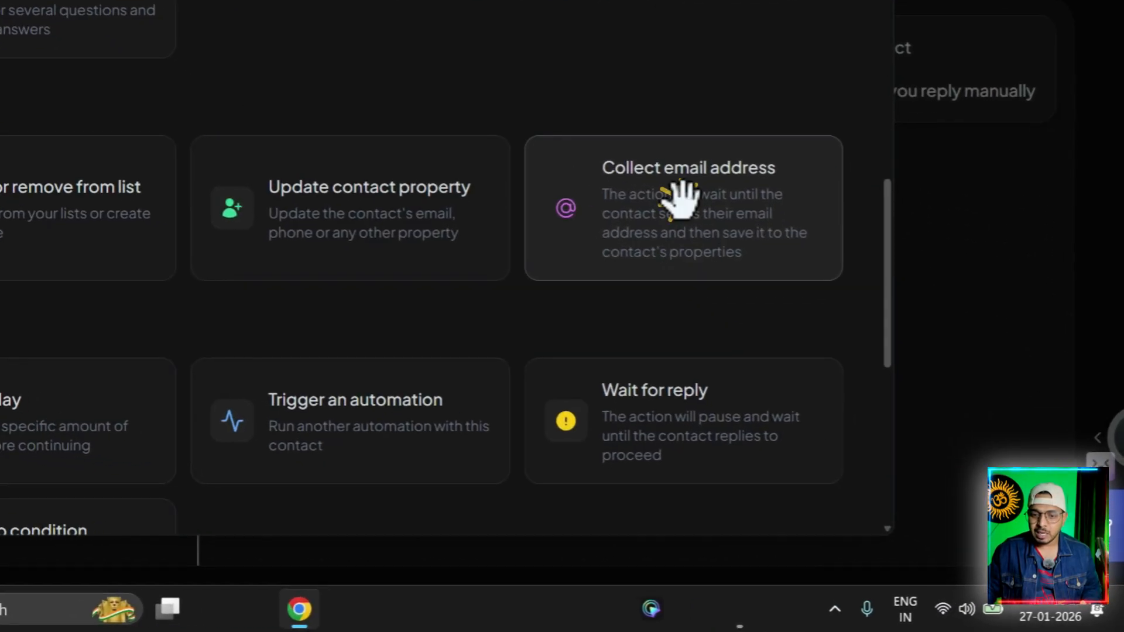
click(801, 322)
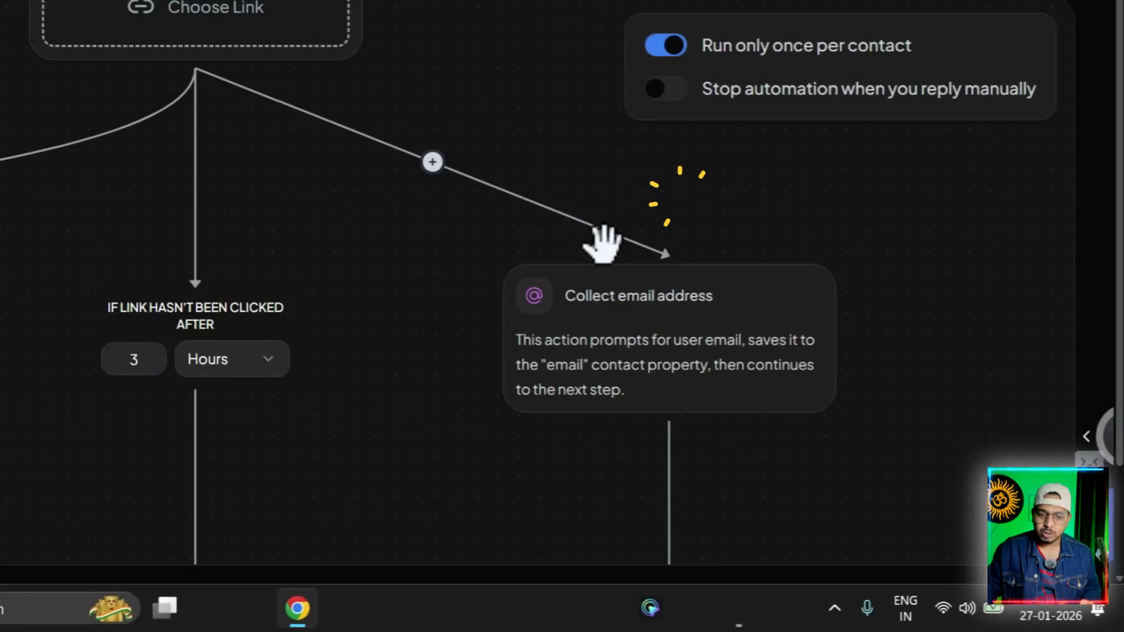
Step: Examine the lower part of the flow, including the Collect email address step and the second Send Link step's branches
drag(472, 389, 506, 138)
drag(561, 331, 374, 319)
drag(438, 83, 439, 220)
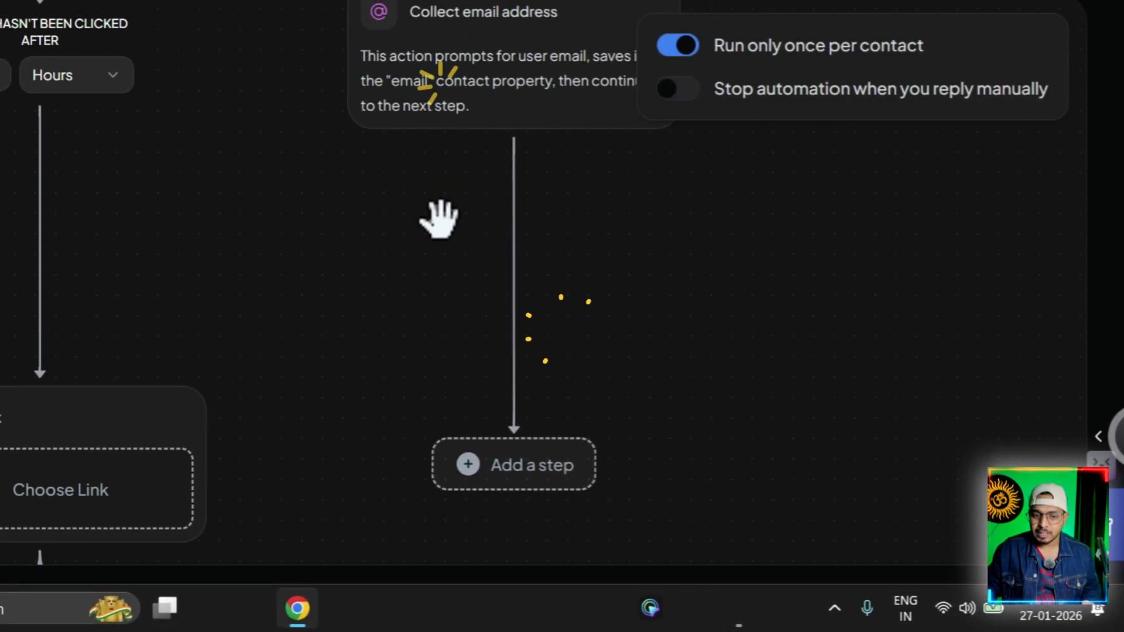
drag(414, 372, 500, 120)
drag(353, 345, 736, 211)
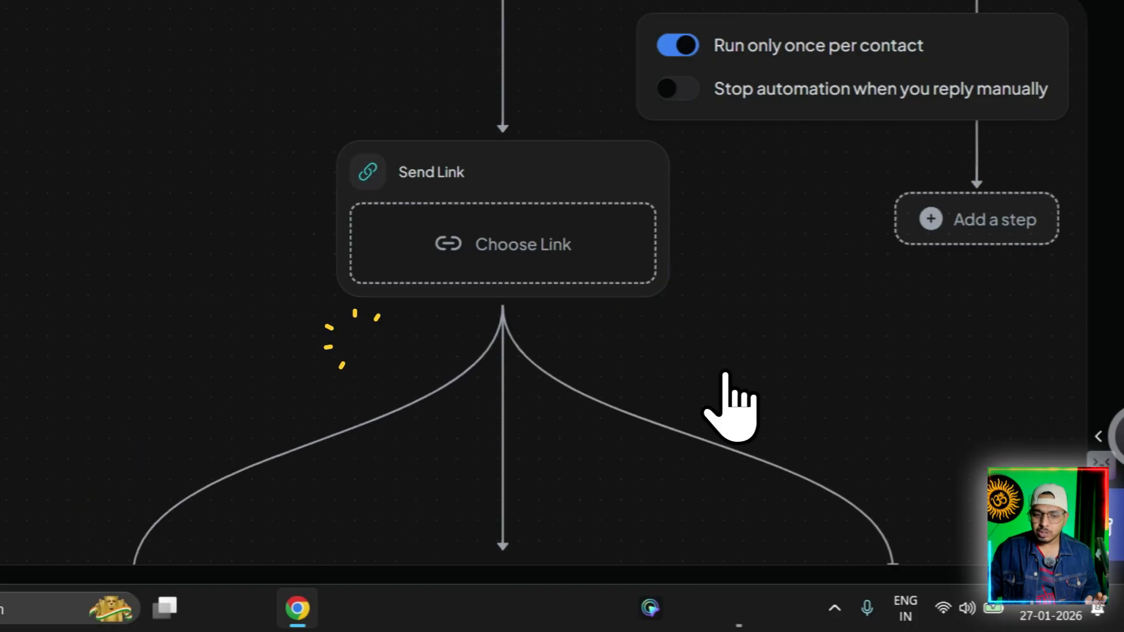
drag(727, 438, 739, 159)
drag(662, 475, 645, 237)
drag(700, 196, 649, 404)
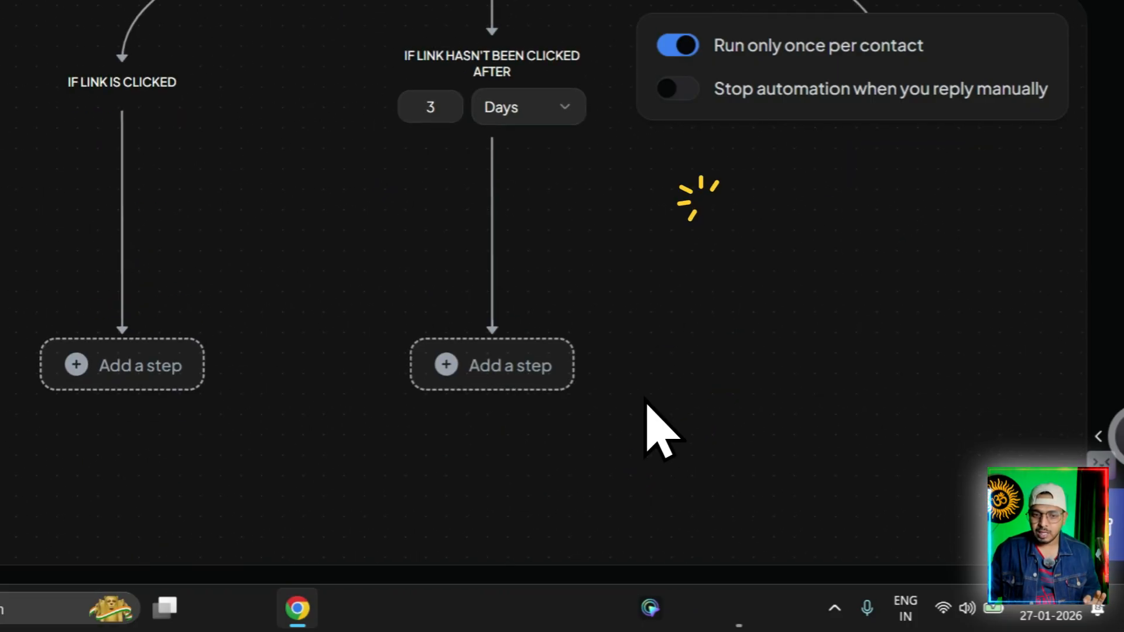
Step: Enable the option "Stop automation when you reply manually" for this automation
scroll(655, 278, up, 18)
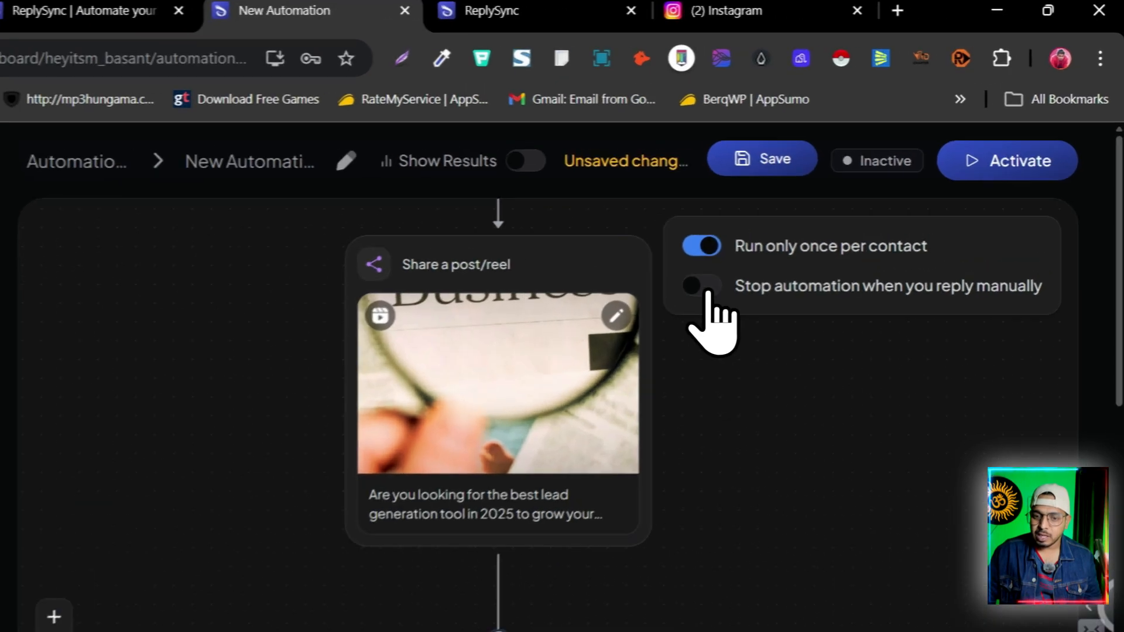
click(787, 236)
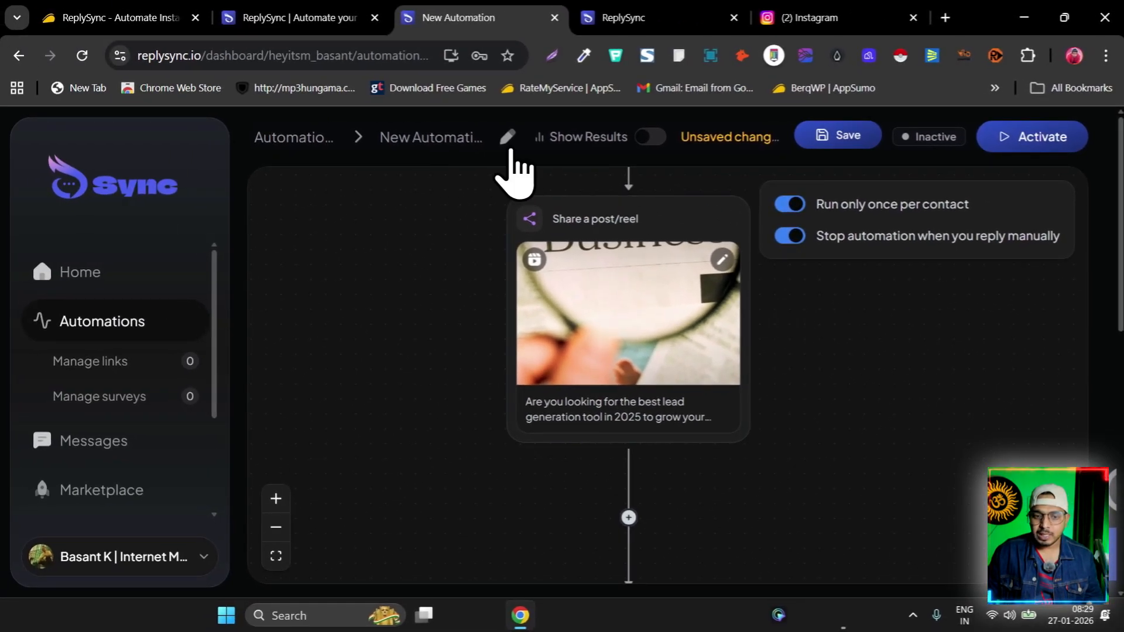
Step: Turn on Show Results for the automation and review the counters on its message and post steps
click(585, 138)
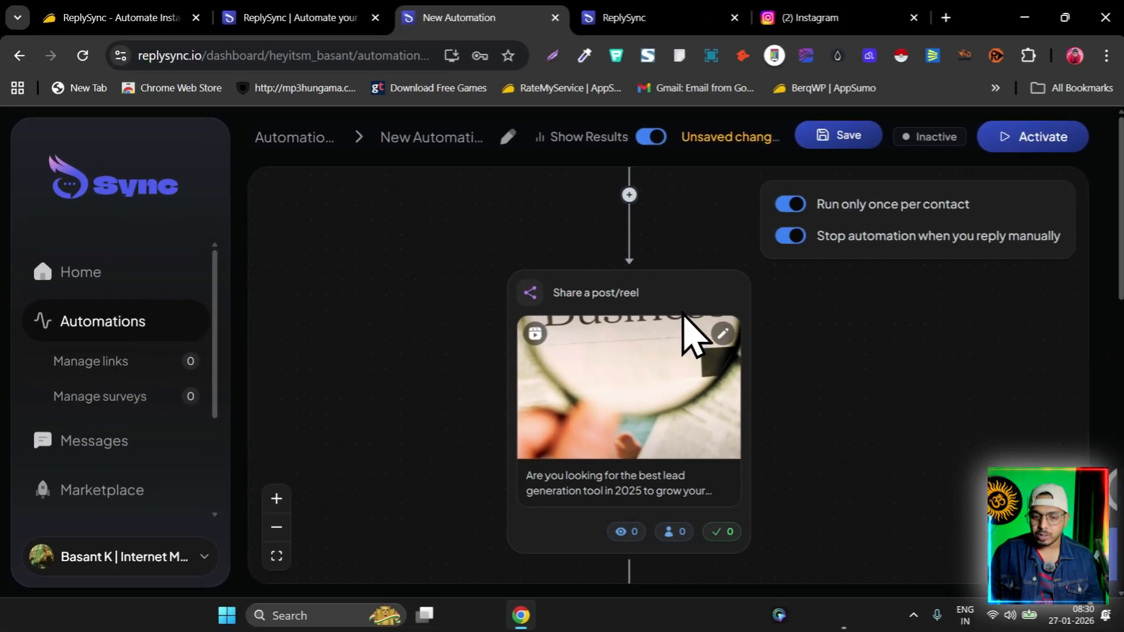
scroll(644, 451, up, 3)
scroll(656, 466, down, 3)
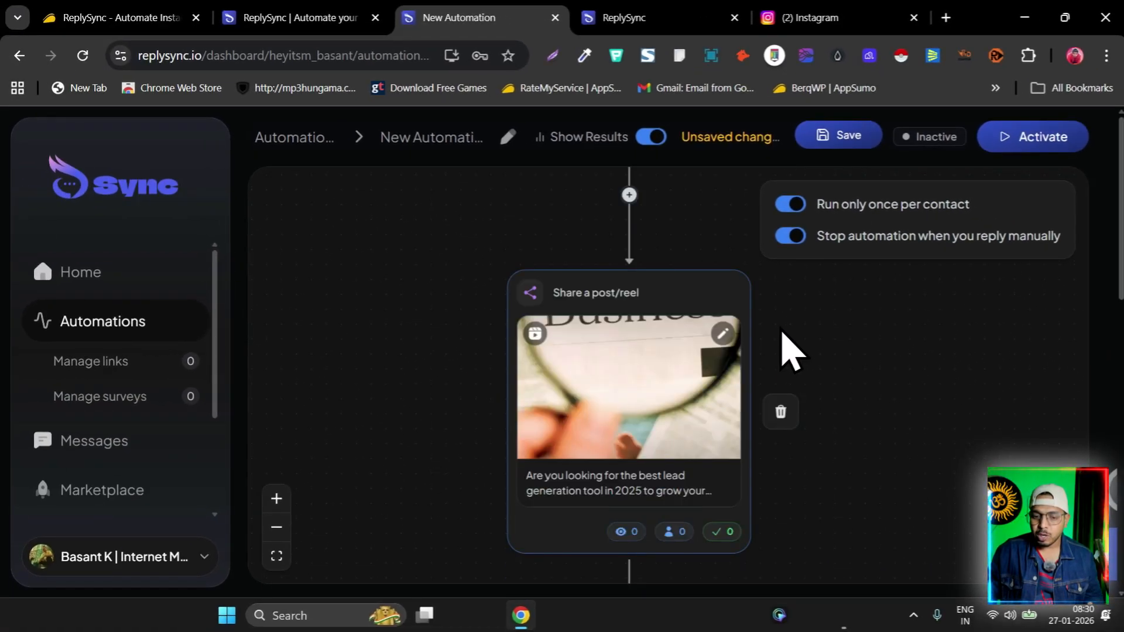
scroll(793, 357, down, 3)
scroll(803, 377, up, 10)
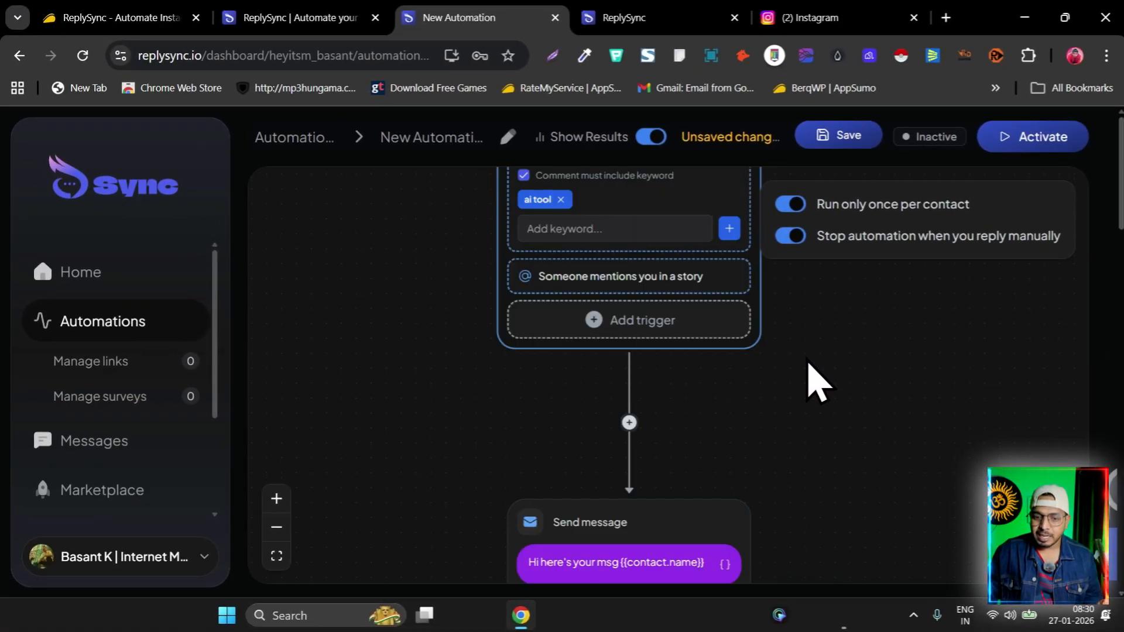
scroll(813, 377, up, 5)
scroll(815, 381, down, 7)
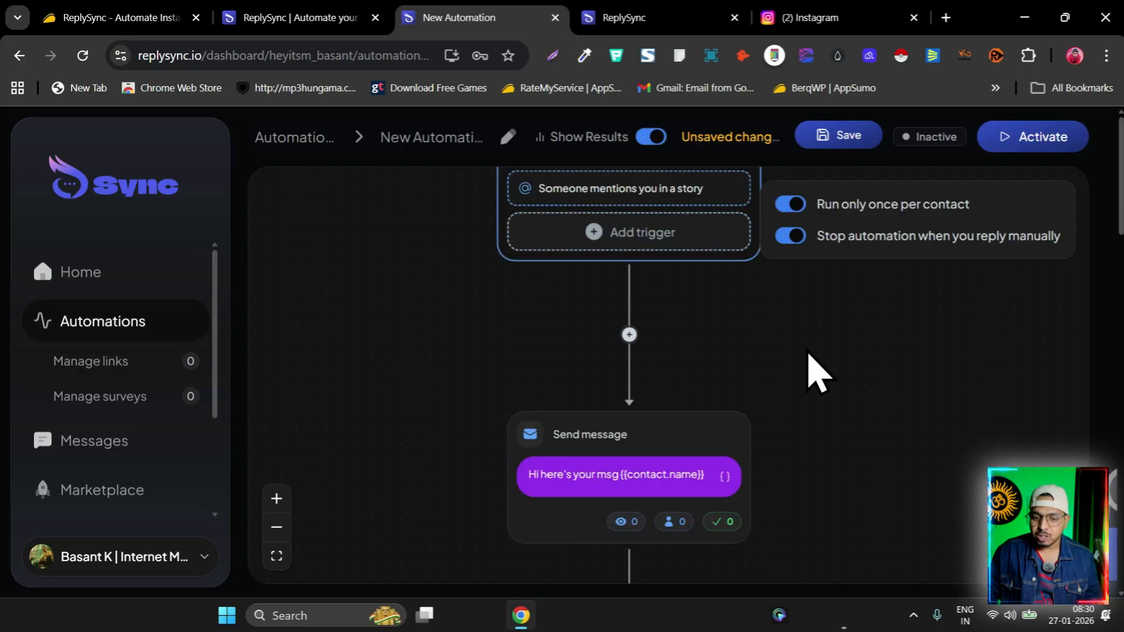
Step: Check the result counters on the message, like and post steps, and save the automation's changes
scroll(816, 371, down, 4)
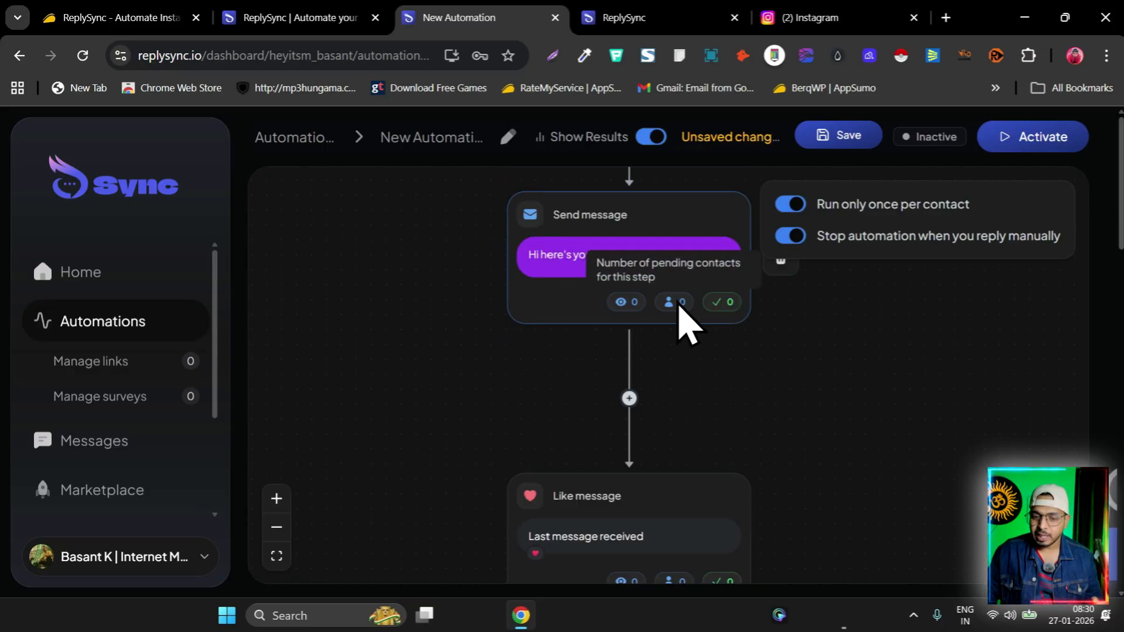
scroll(761, 328, down, 1)
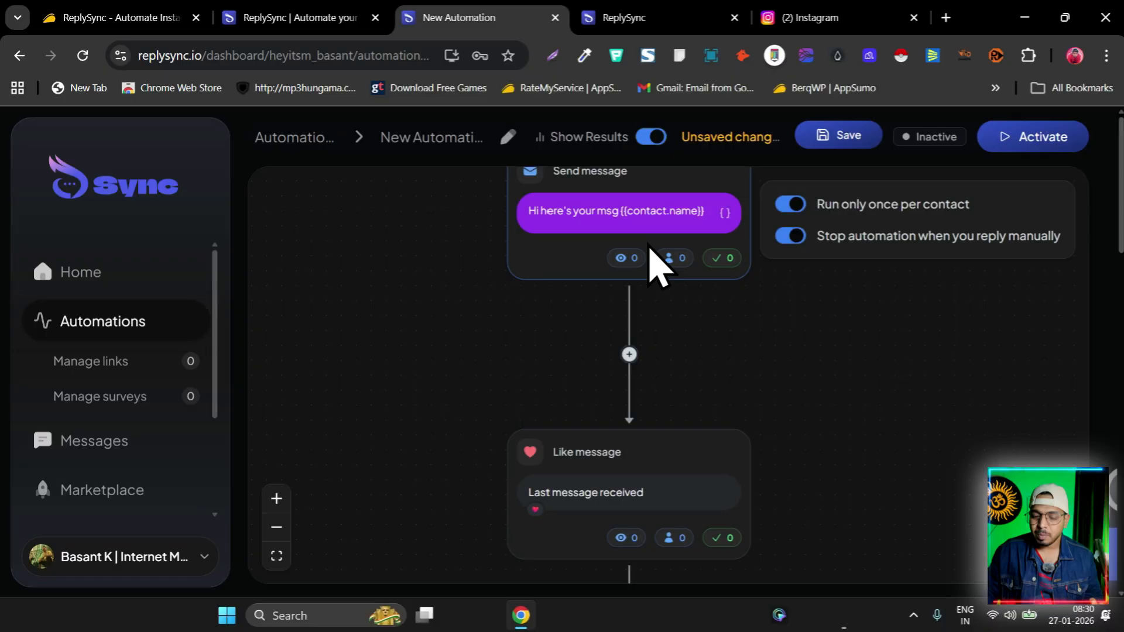
scroll(745, 314, down, 3)
scroll(644, 325, down, 2)
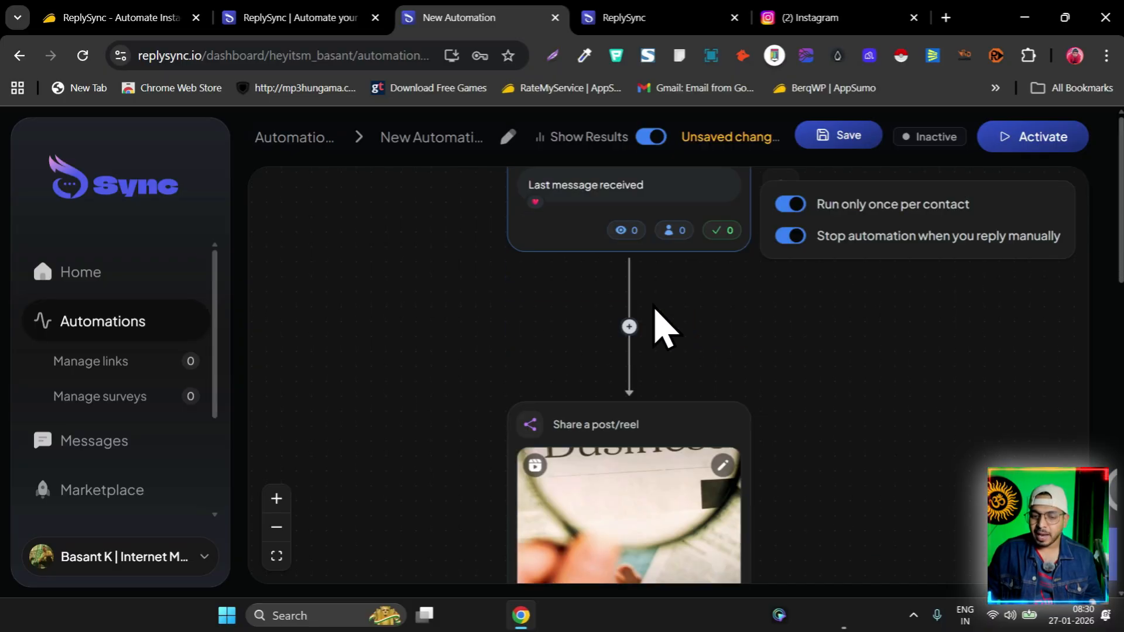
scroll(656, 310, down, 4)
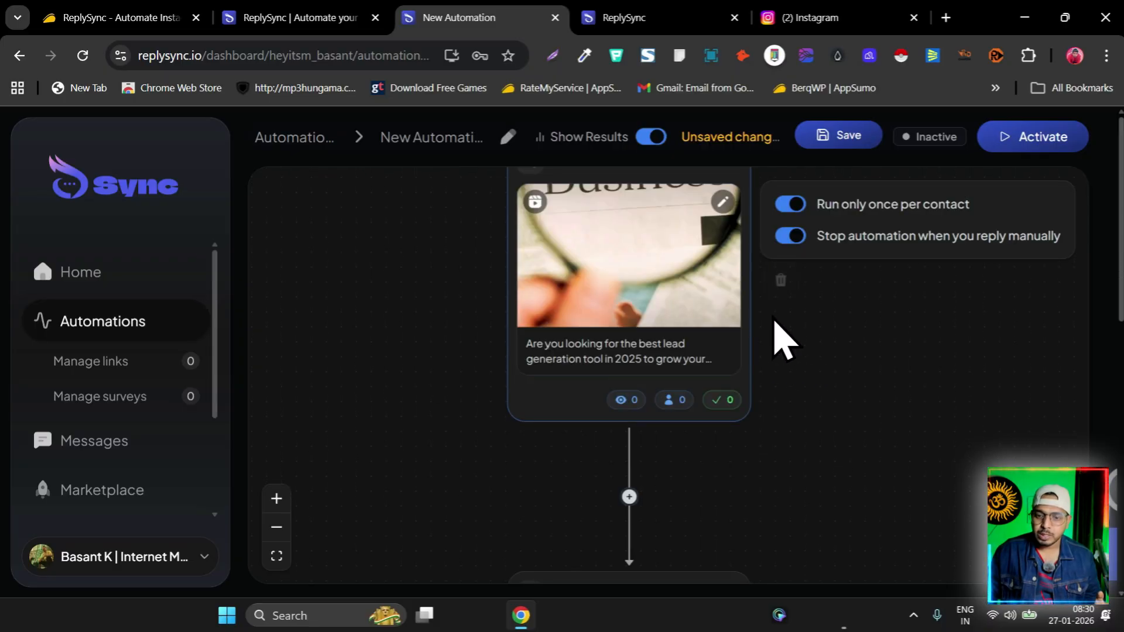
scroll(778, 339, down, 2)
scroll(828, 369, up, 10)
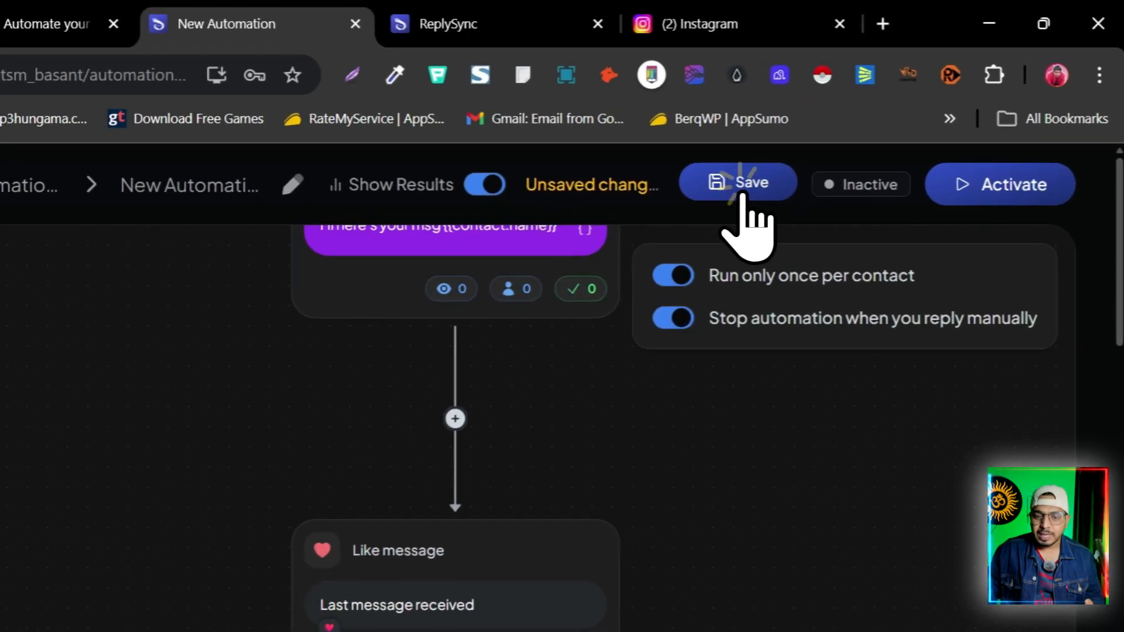
click(849, 138)
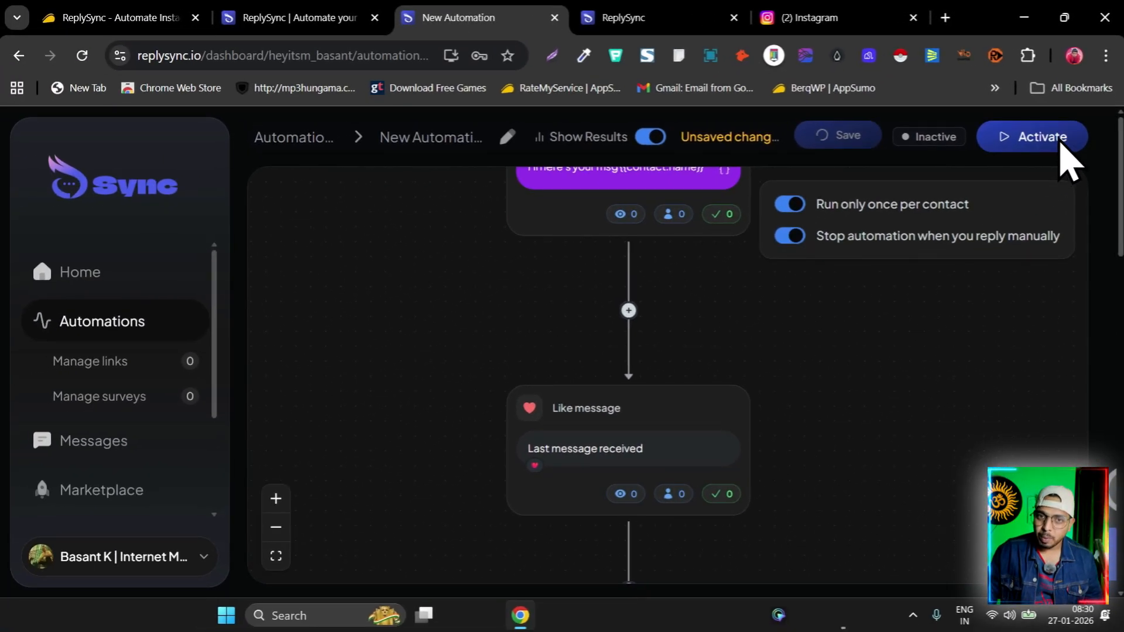
Step: Review the saved automation's comment trigger, story mention trigger and first Send message step
scroll(765, 422, up, 8)
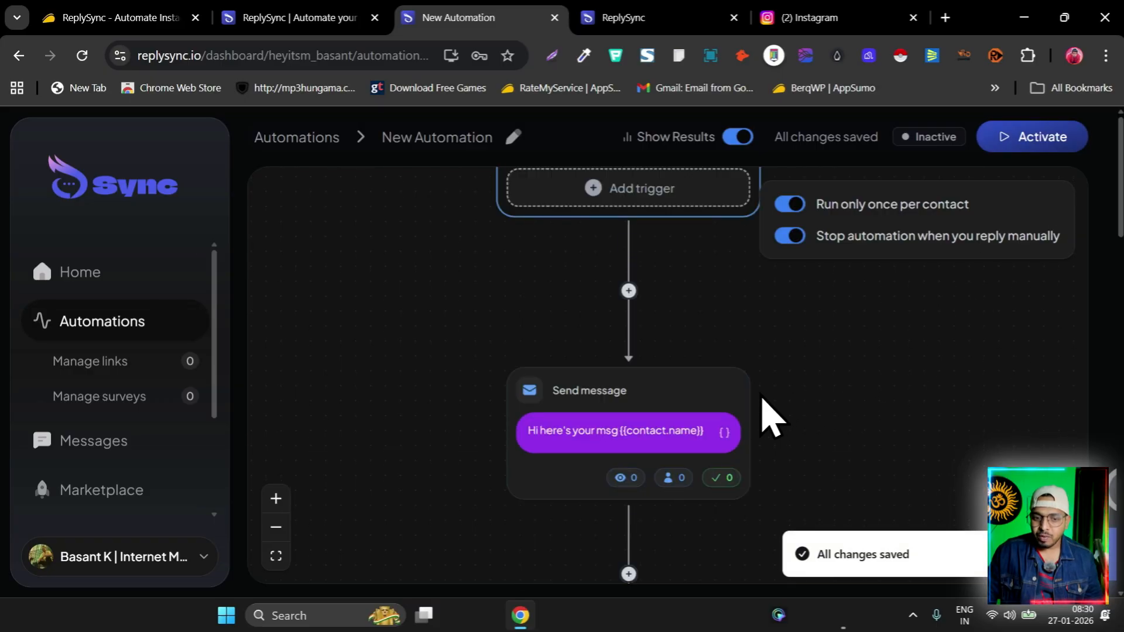
scroll(815, 386, up, 5)
scroll(695, 299, down, 2)
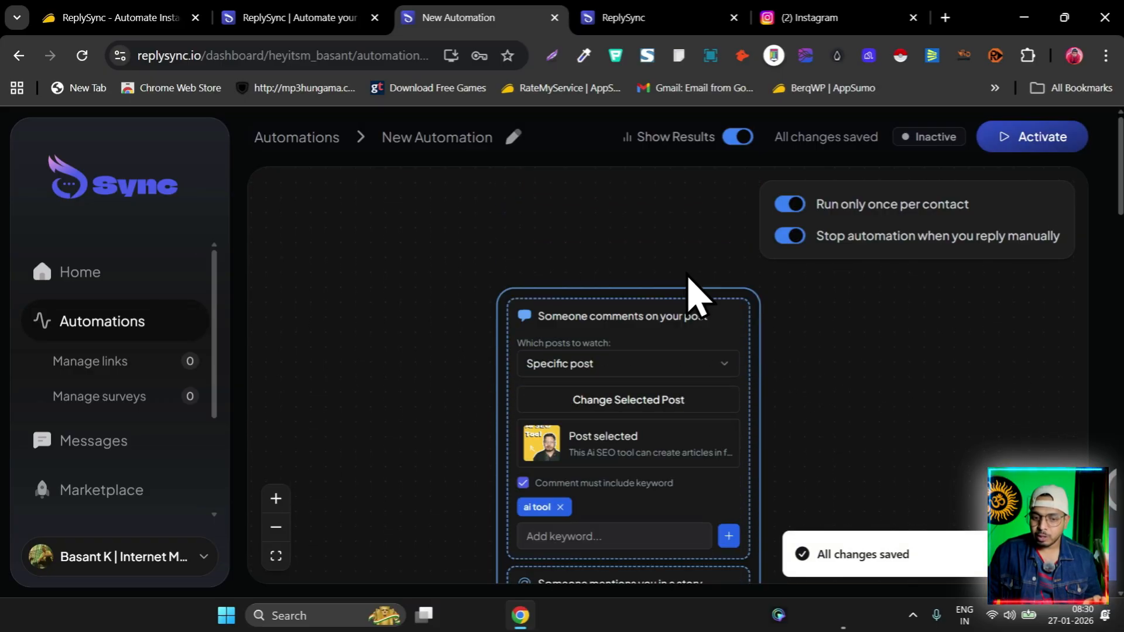
scroll(615, 351, down, 2)
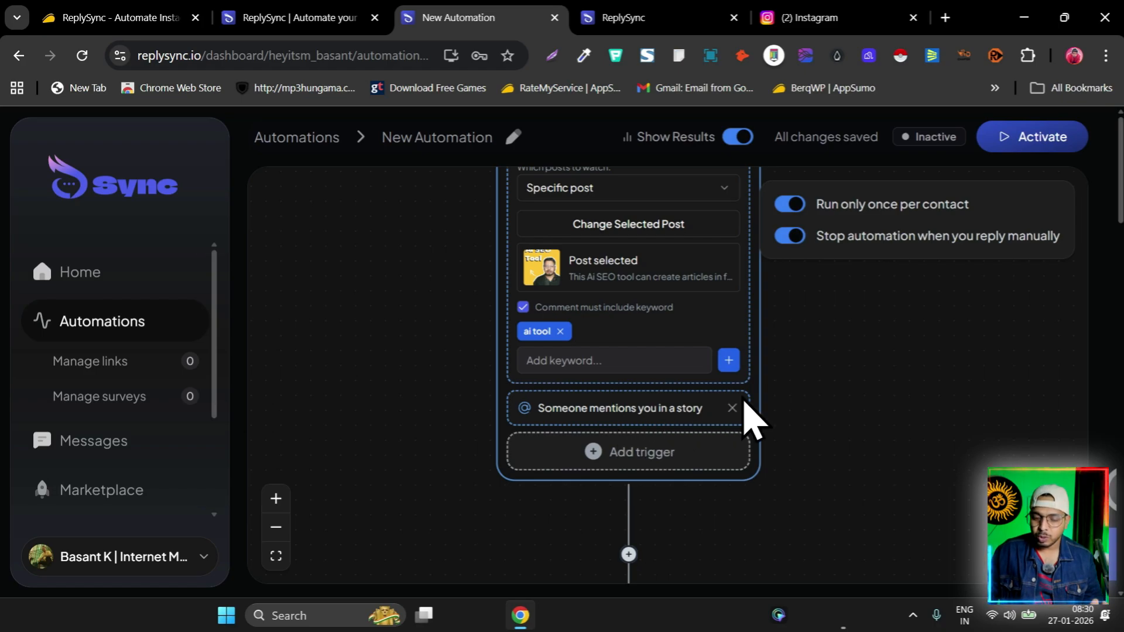
scroll(813, 410, down, 6)
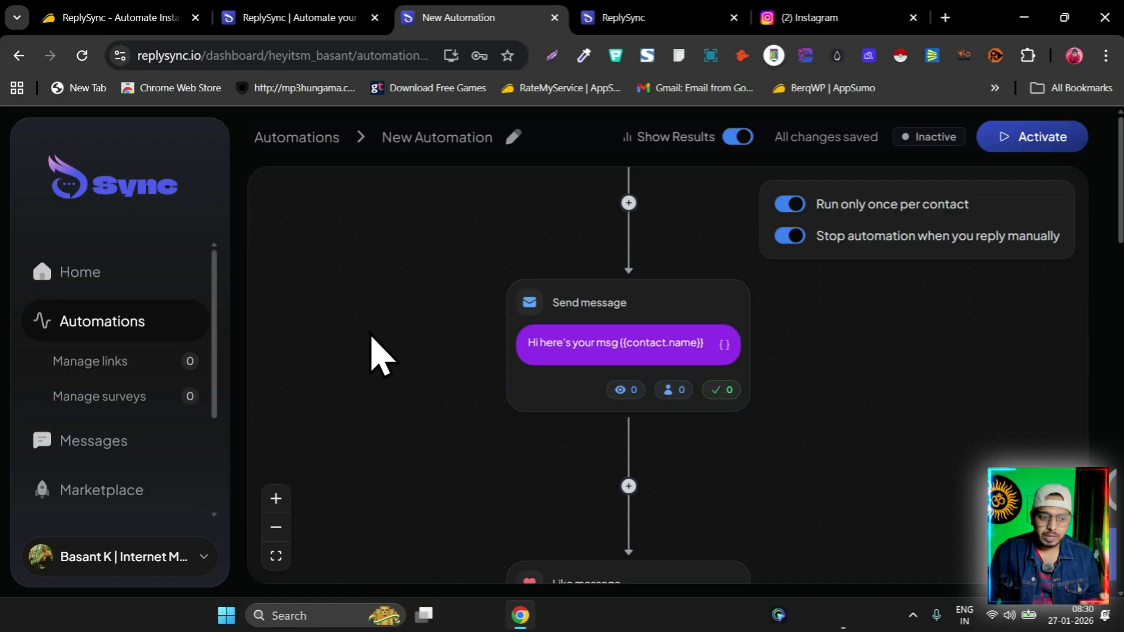
Step: View the management pages for links and surveys
click(112, 363)
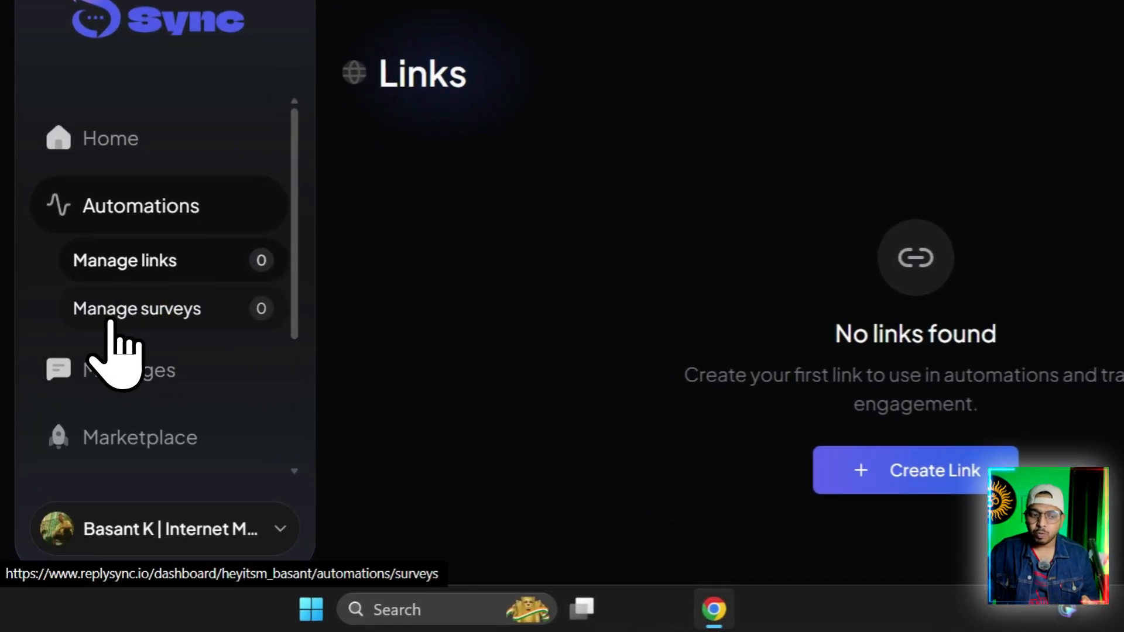
click(88, 398)
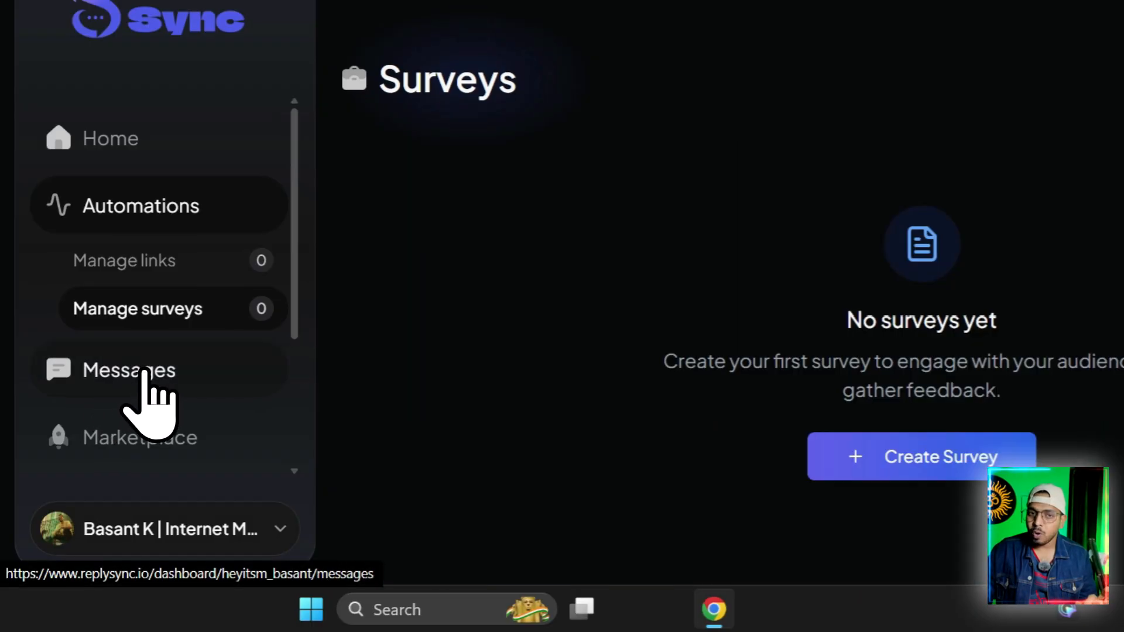
Step: Open the second contact's conversation in the Messages inbox and look over its options
click(158, 369)
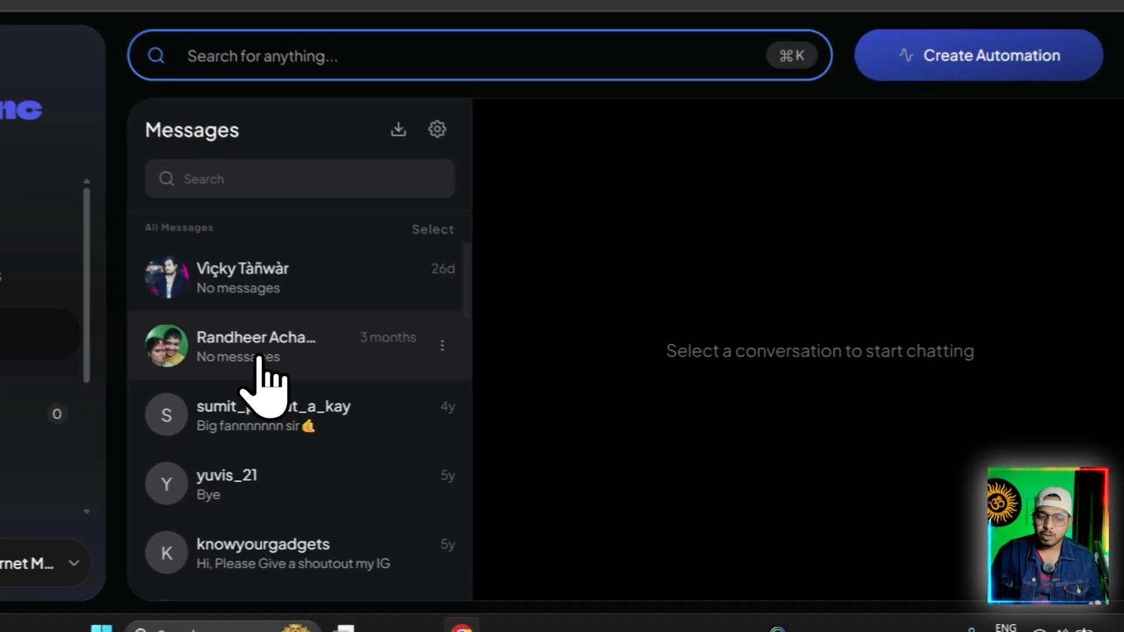
click(387, 378)
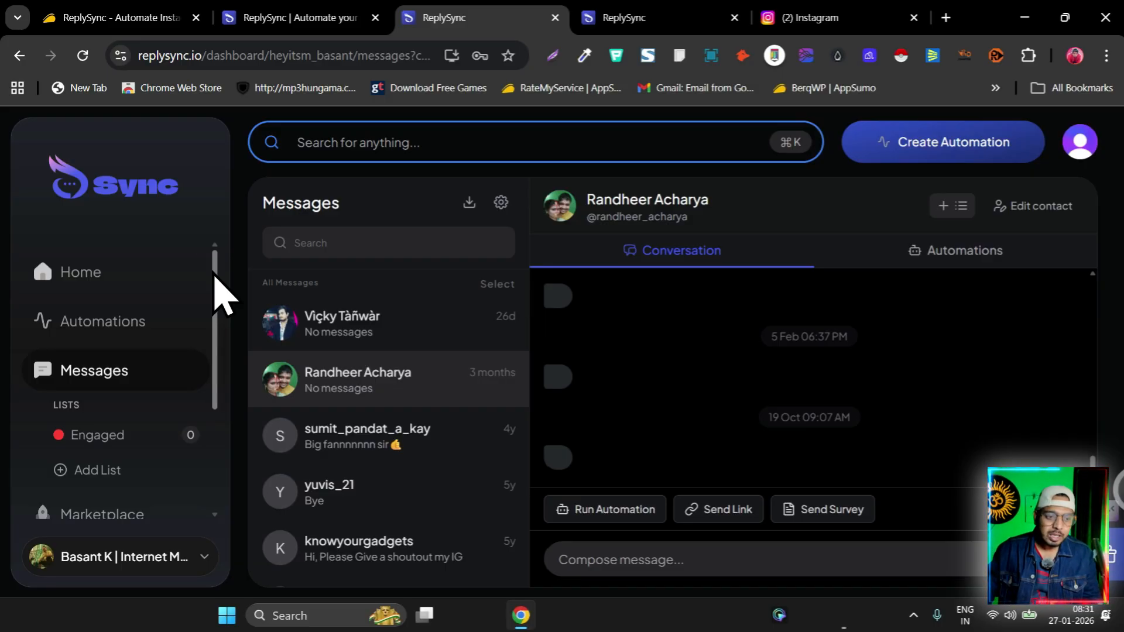
scroll(161, 414, down, 3)
scroll(131, 465, up, 3)
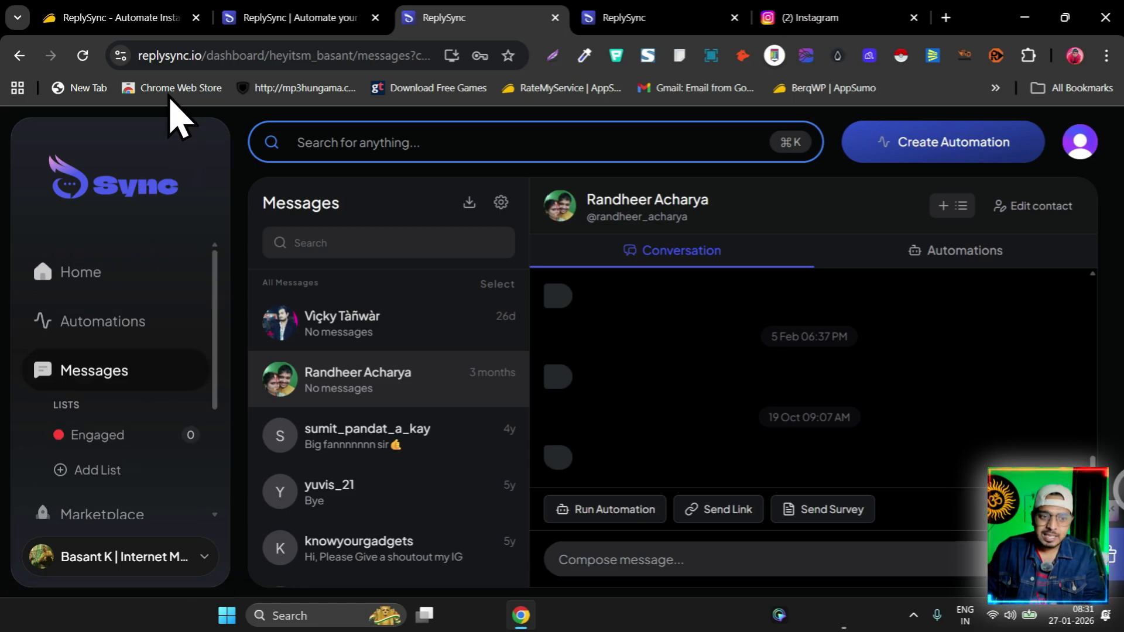
click(218, 268)
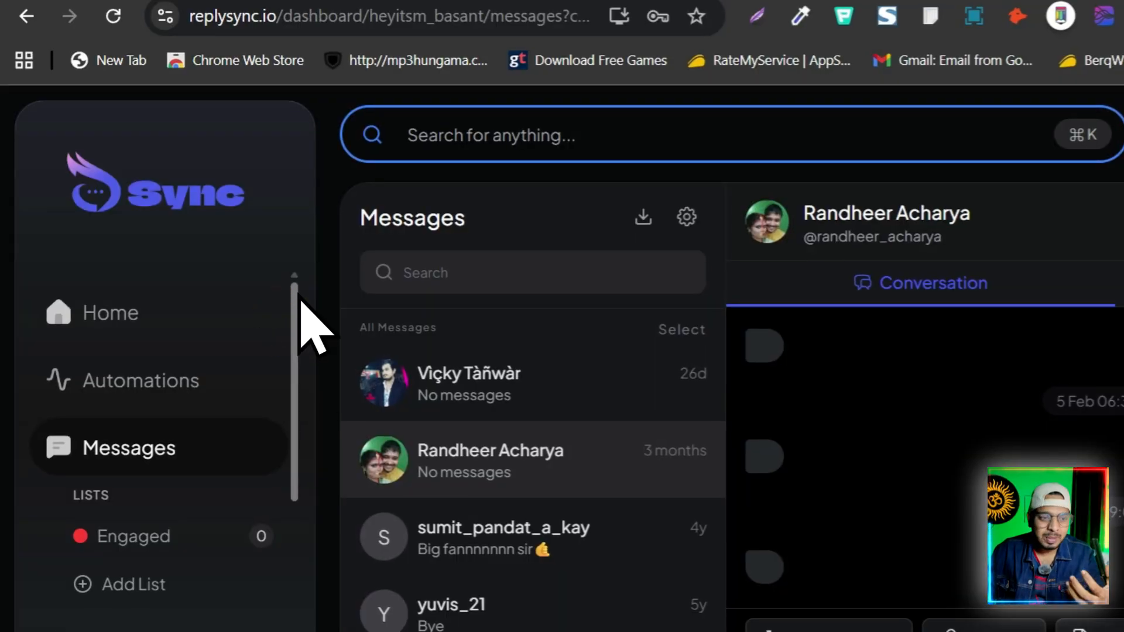
Step: View the Home dashboard and the Instagram feed, and switch to ReplySync's AppSumo product page
click(105, 307)
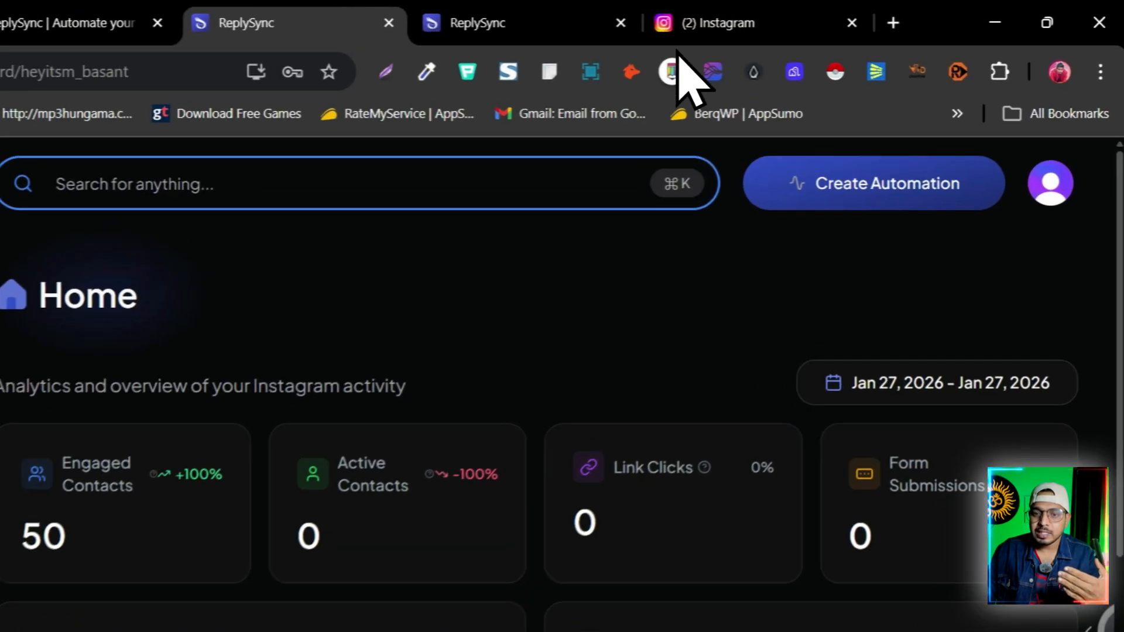
click(723, 23)
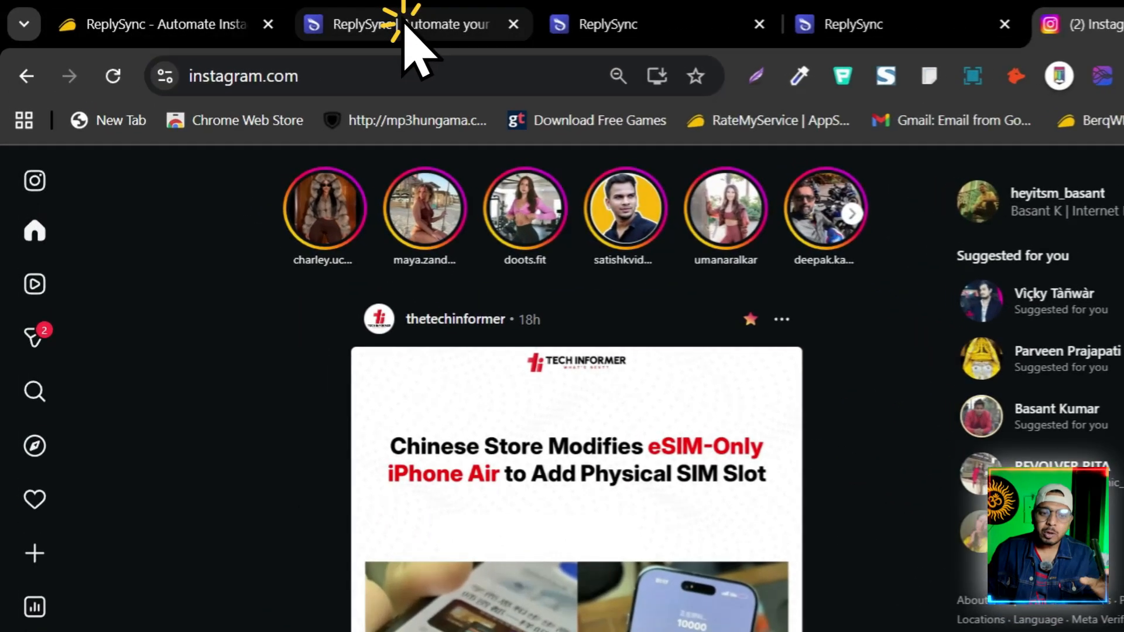
click(295, 19)
click(213, 27)
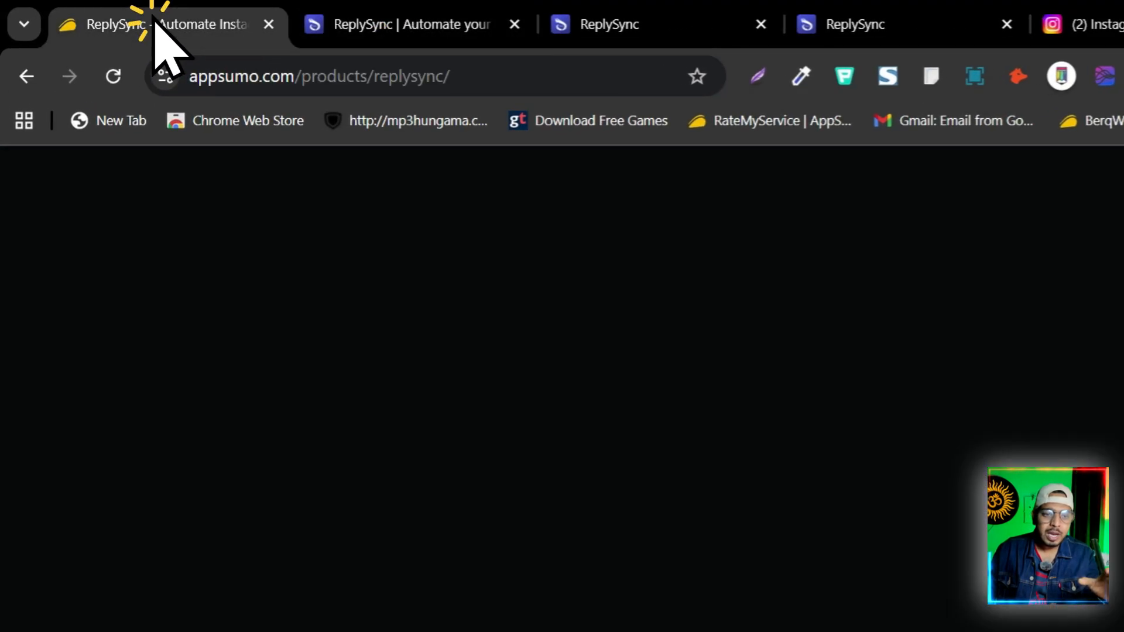
Step: Examine the AppSumo deal overview for ReplySync and highlight the "Refundable up to 60 days" term
scroll(726, 269, up, 3)
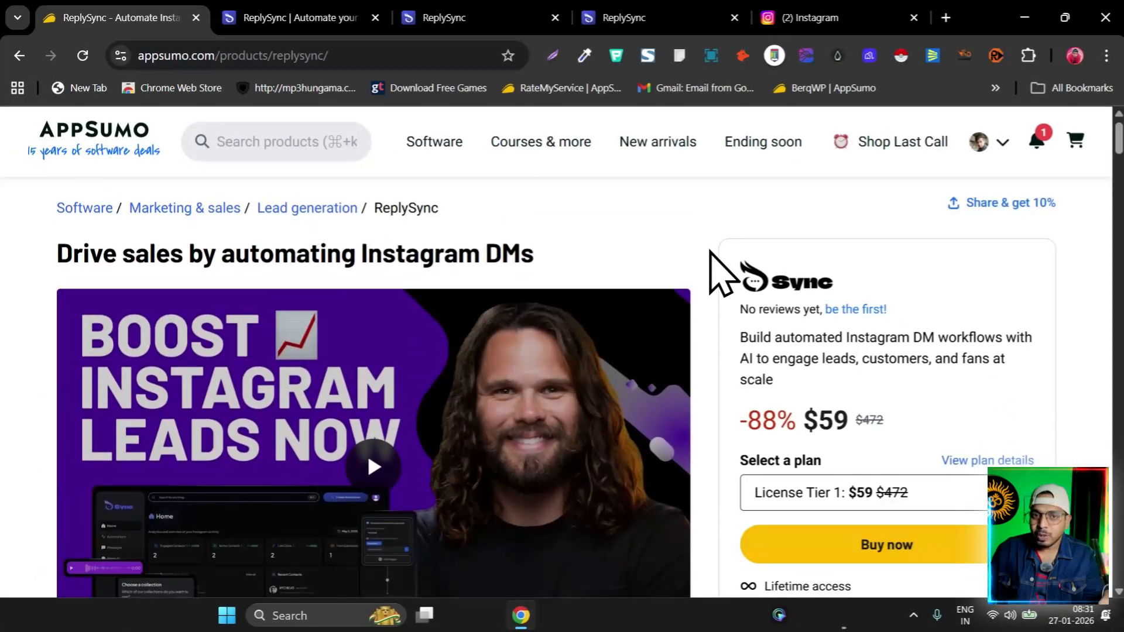
scroll(802, 409, down, 4)
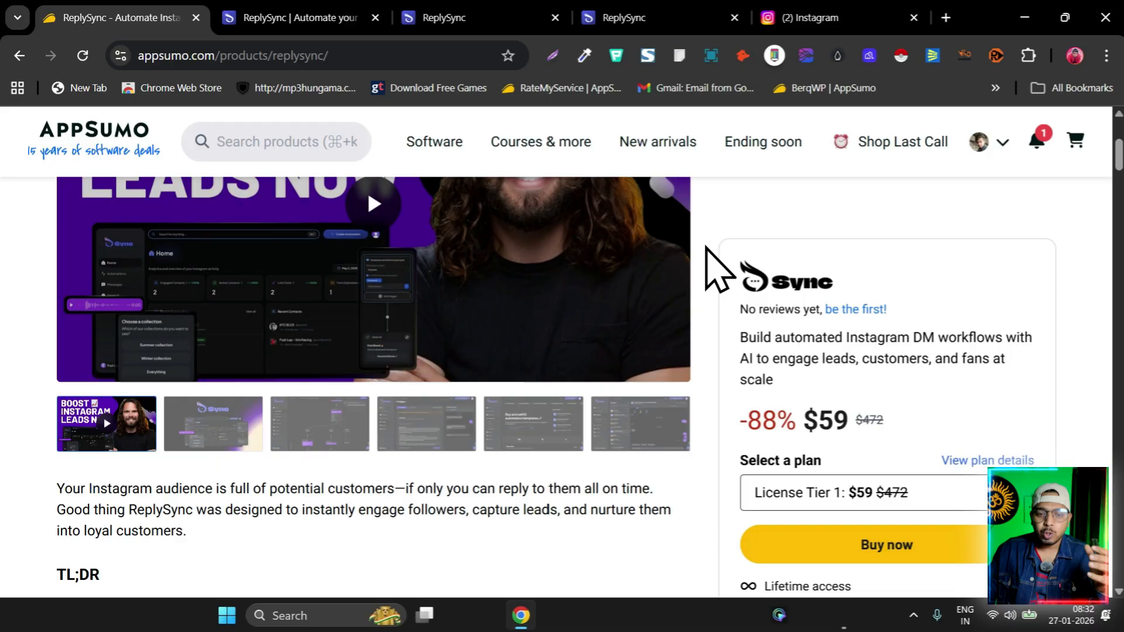
scroll(710, 344, down, 3)
scroll(720, 326, down, 6)
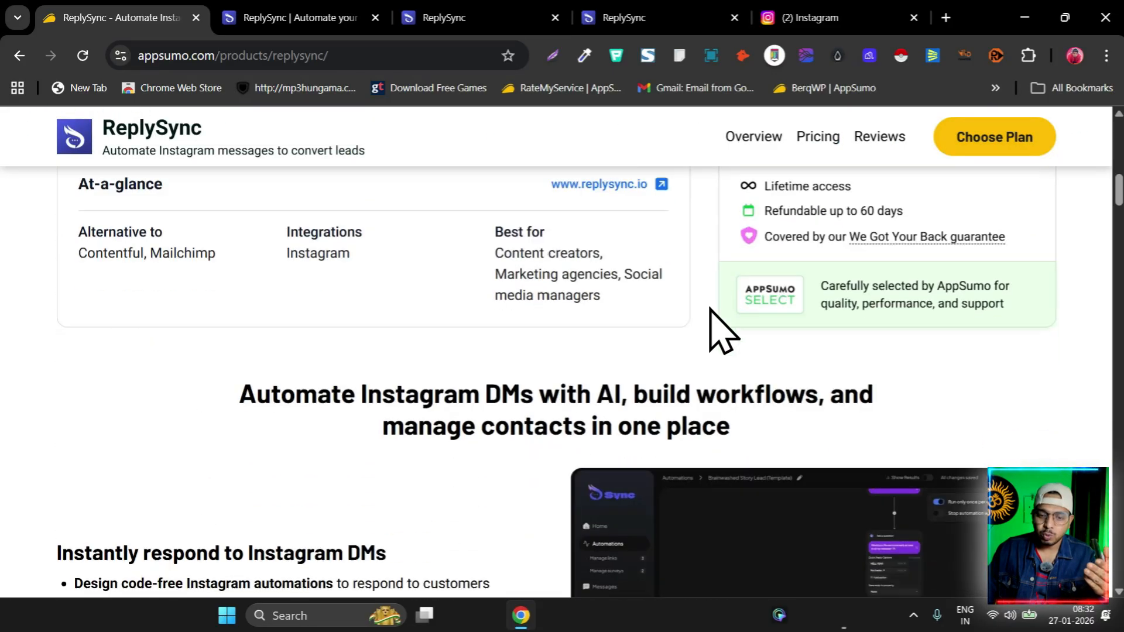
scroll(710, 328, down, 4)
scroll(705, 363, up, 7)
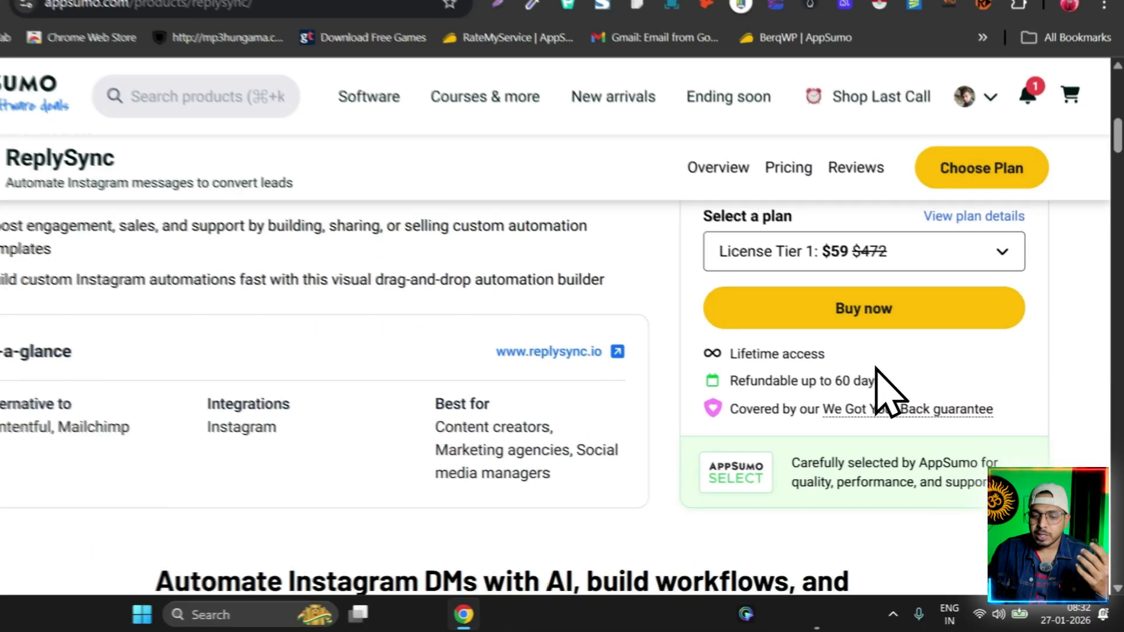
drag(902, 404, 775, 409)
drag(644, 332, 626, 331)
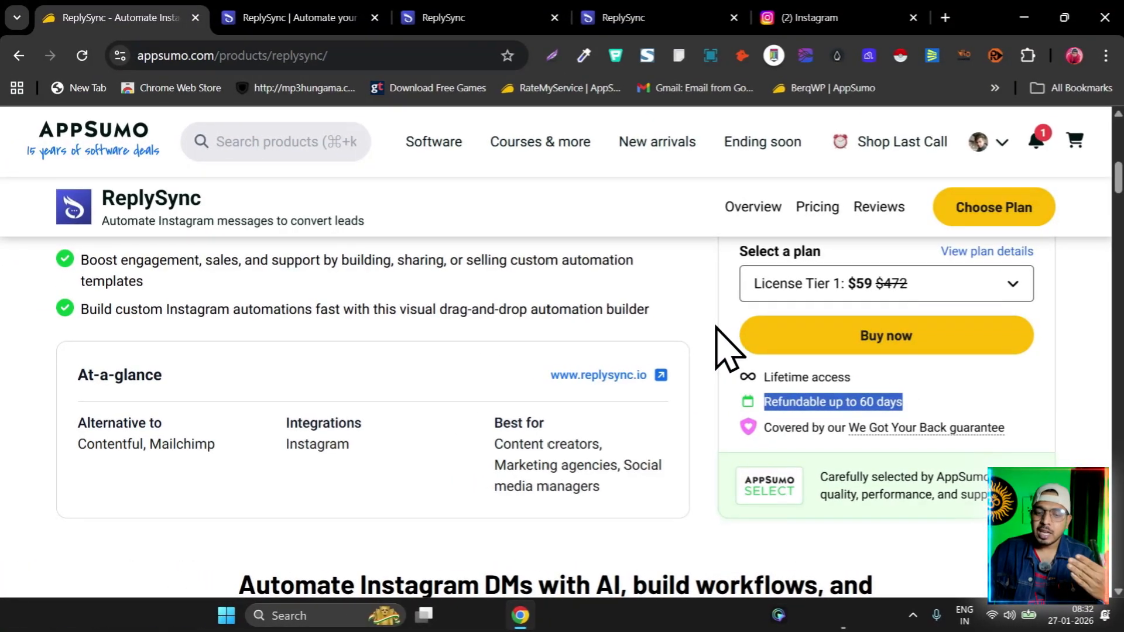
Step: Find the license tier pricing table, view the License Tier 5 column and return to License Tier 1
scroll(720, 348, up, 7)
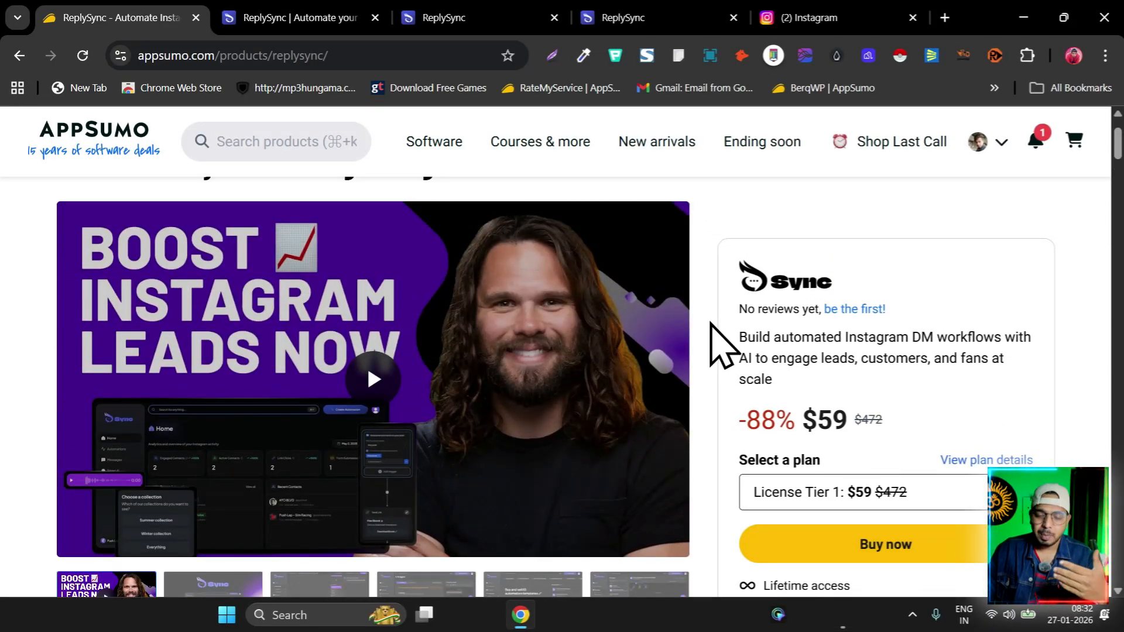
scroll(712, 326, up, 2)
scroll(718, 333, down, 15)
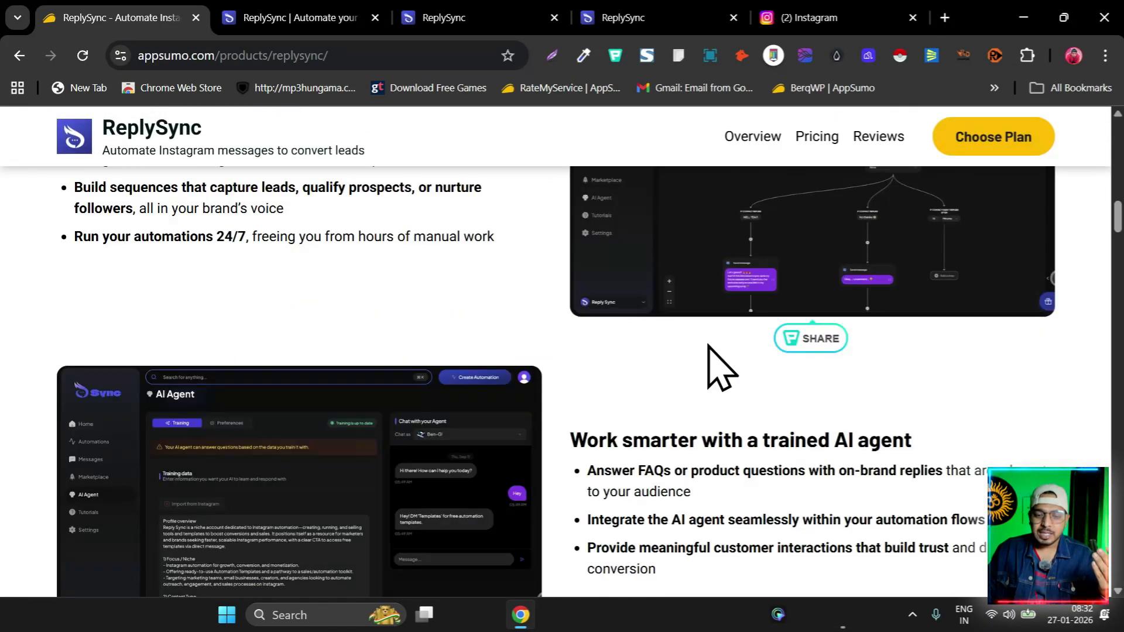
scroll(708, 351, down, 10)
scroll(703, 381, up, 2)
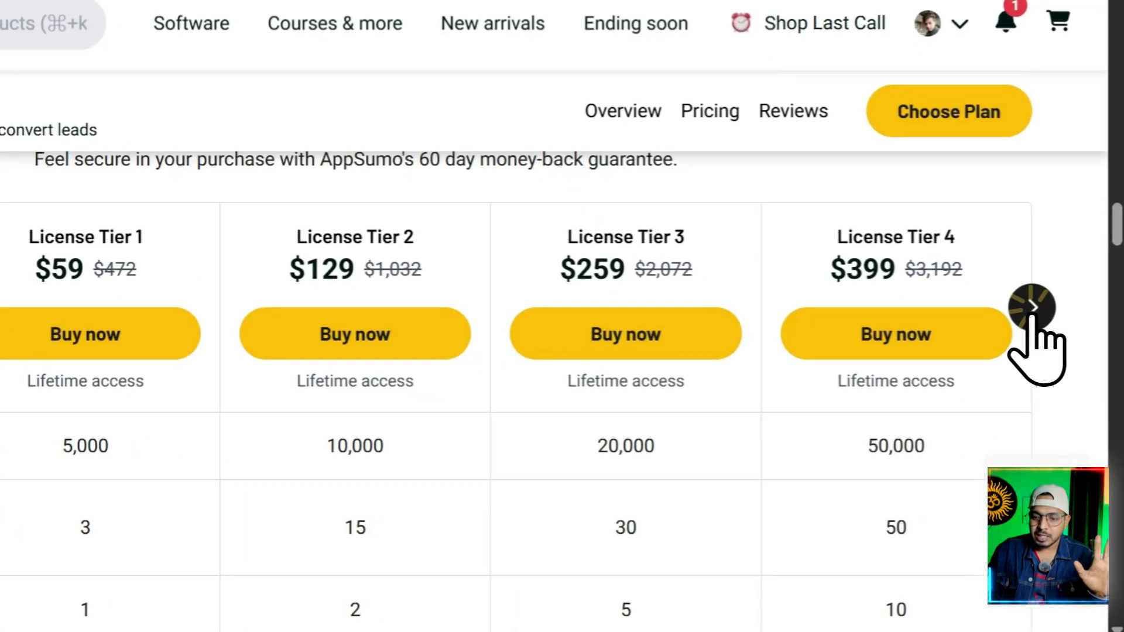
click(1055, 352)
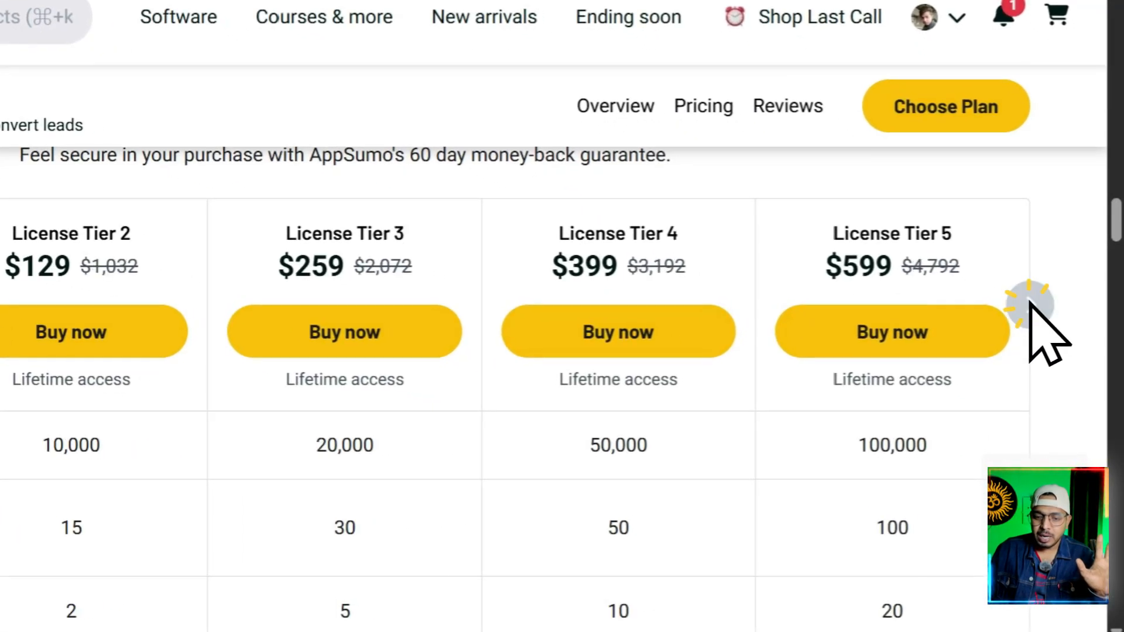
click(183, 319)
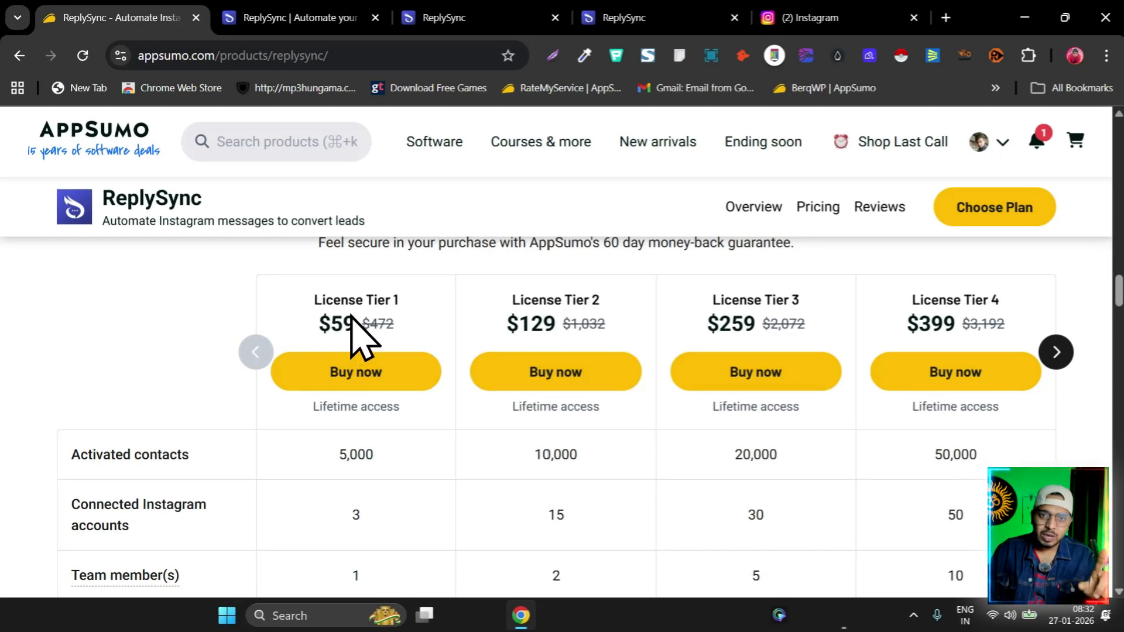
Step: Compare the license tiers' limits and features, from activated contacts through AI credits, contact export, branding removal and single question surveys
scroll(351, 342, down, 2)
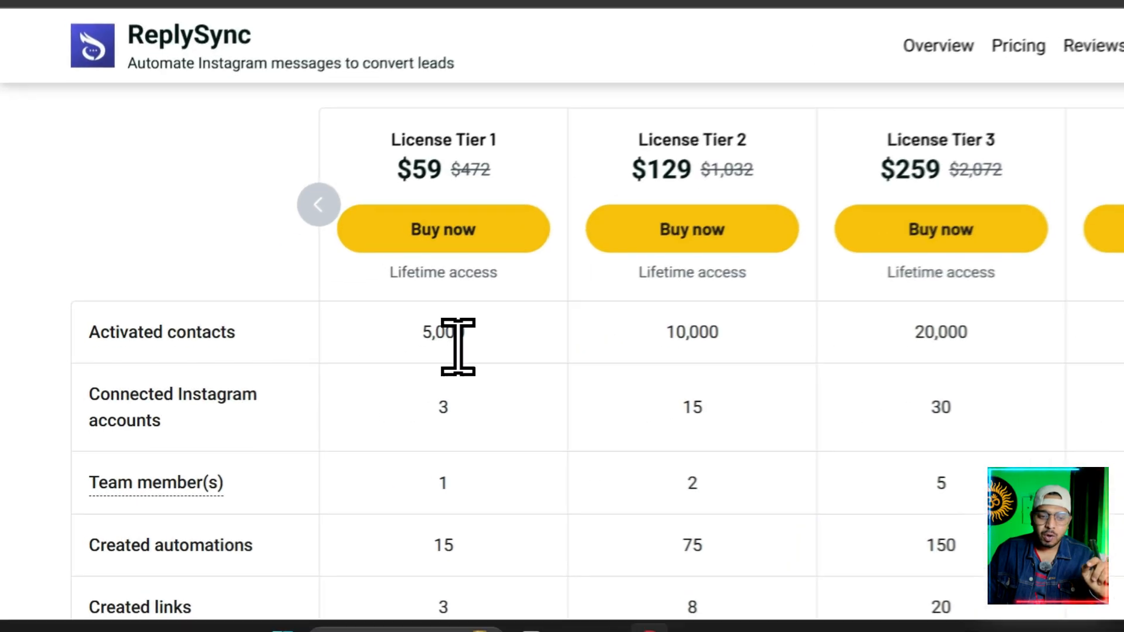
double_click(364, 372)
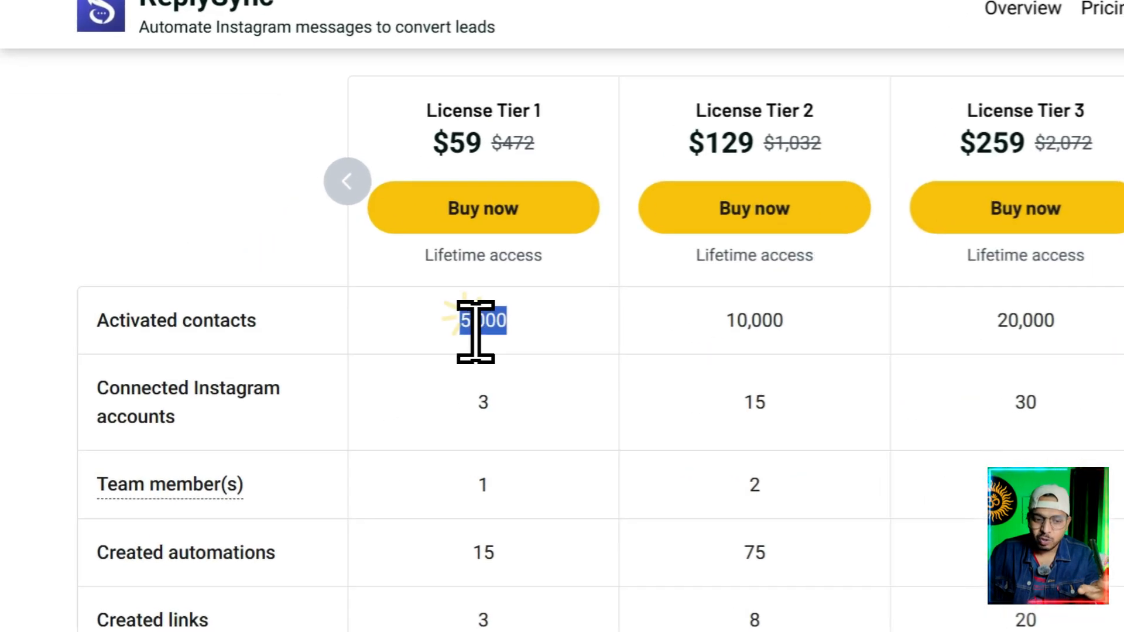
click(352, 373)
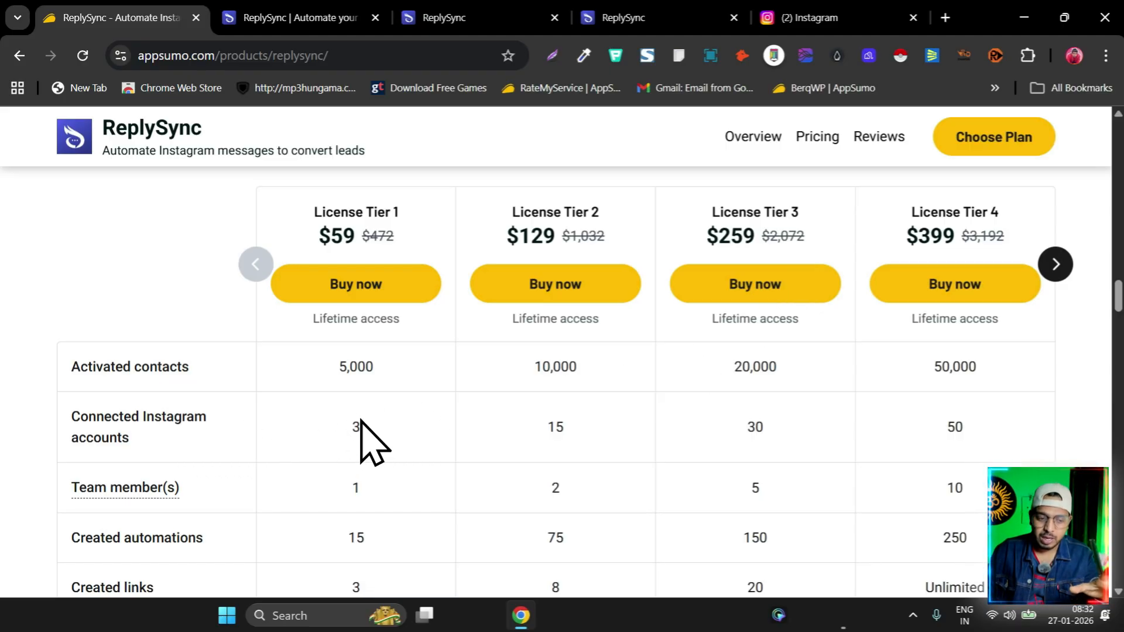
scroll(340, 419, down, 2)
scroll(369, 410, down, 2)
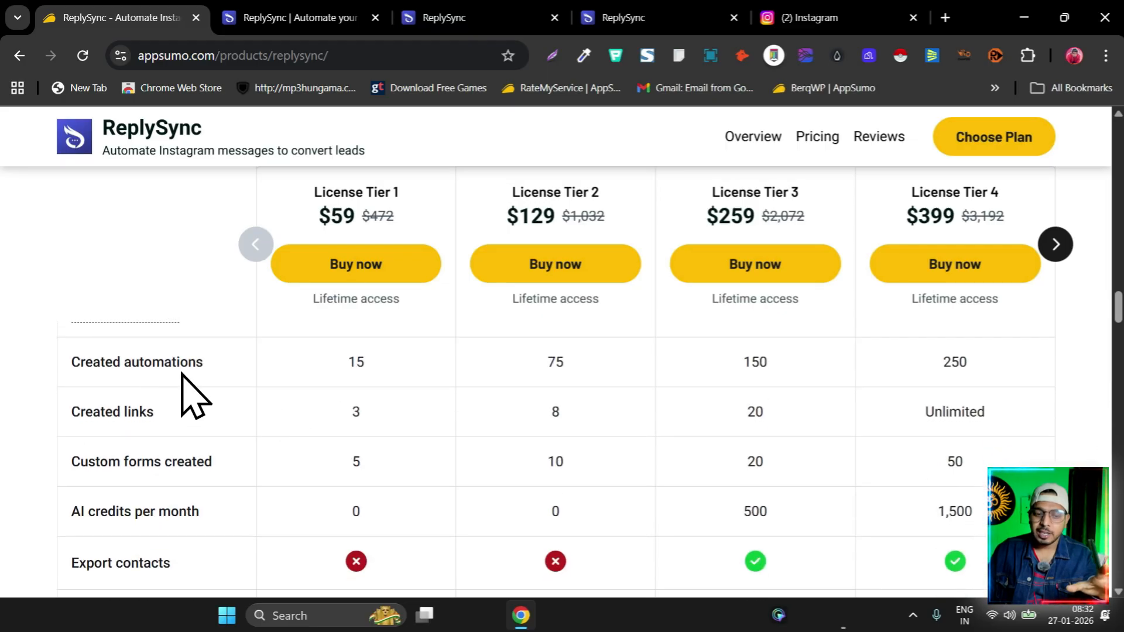
scroll(351, 422, down, 2)
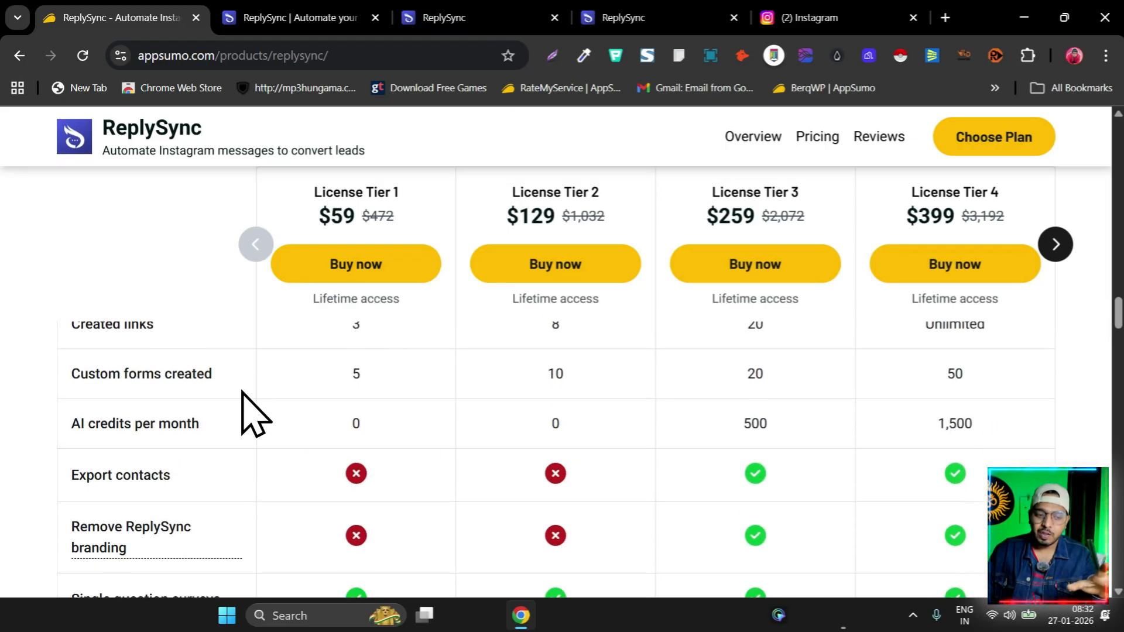
scroll(417, 391, down, 2)
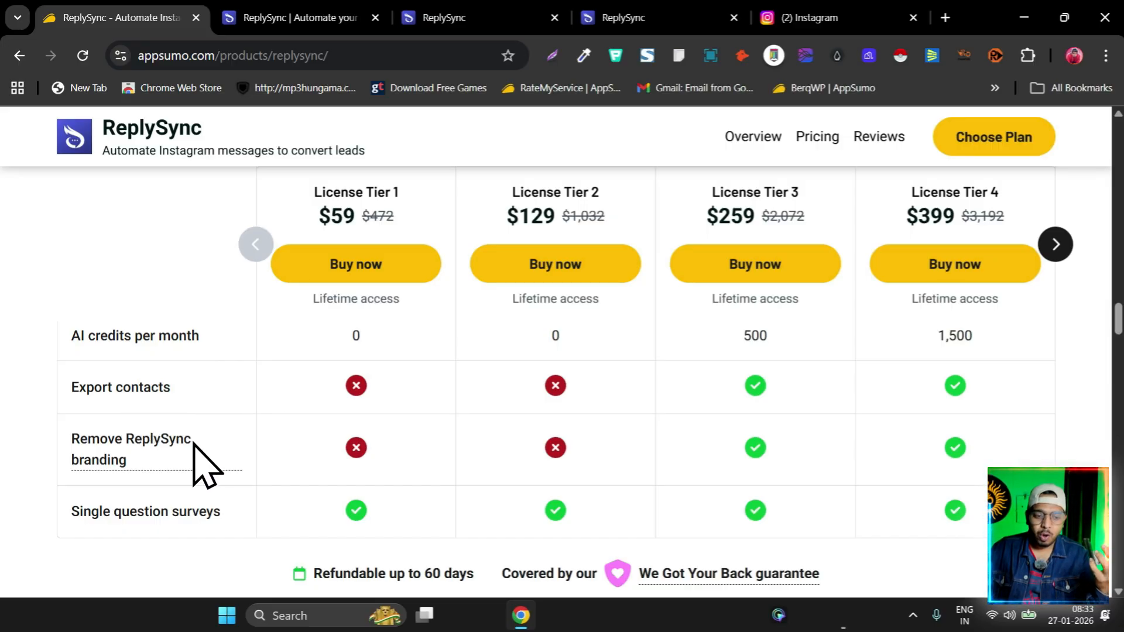
Step: Check the note on "Remove ReplySync branding" and review the four license tiers' limits again, down to the refund guarantee and deal terms section
mouse_move(100, 459)
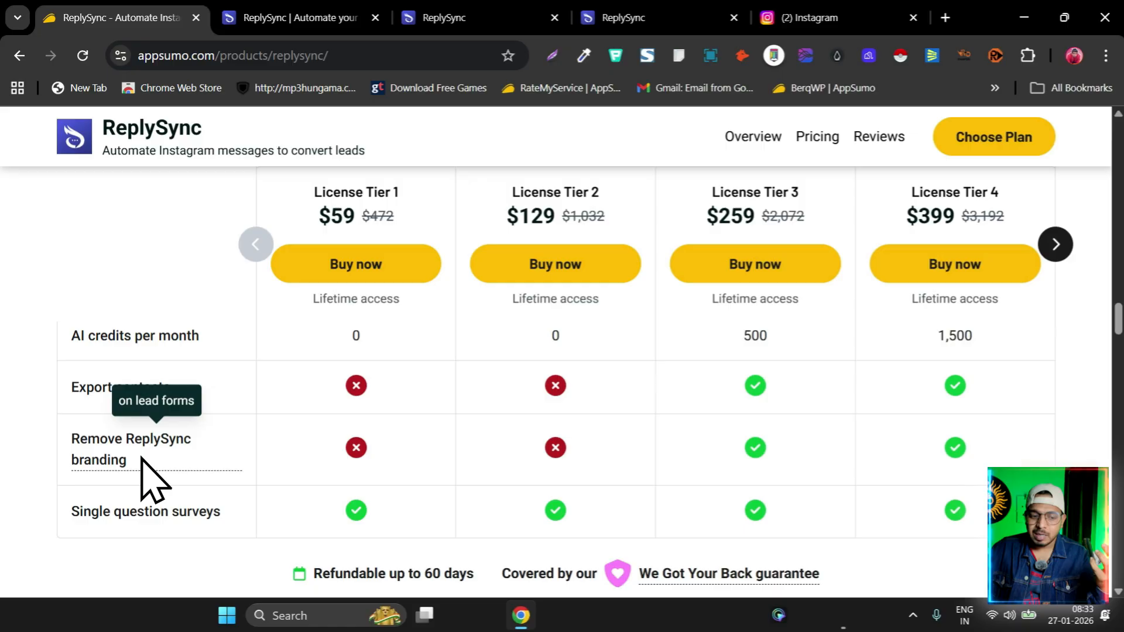
scroll(582, 433, up, 3)
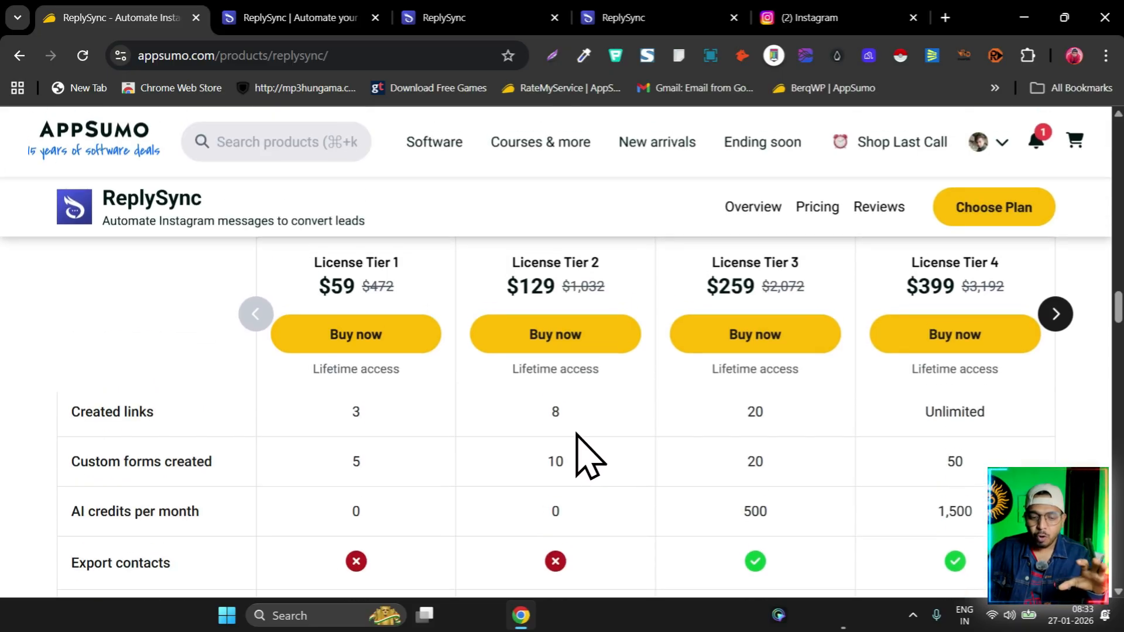
scroll(644, 448, down, 3)
scroll(820, 433, up, 4)
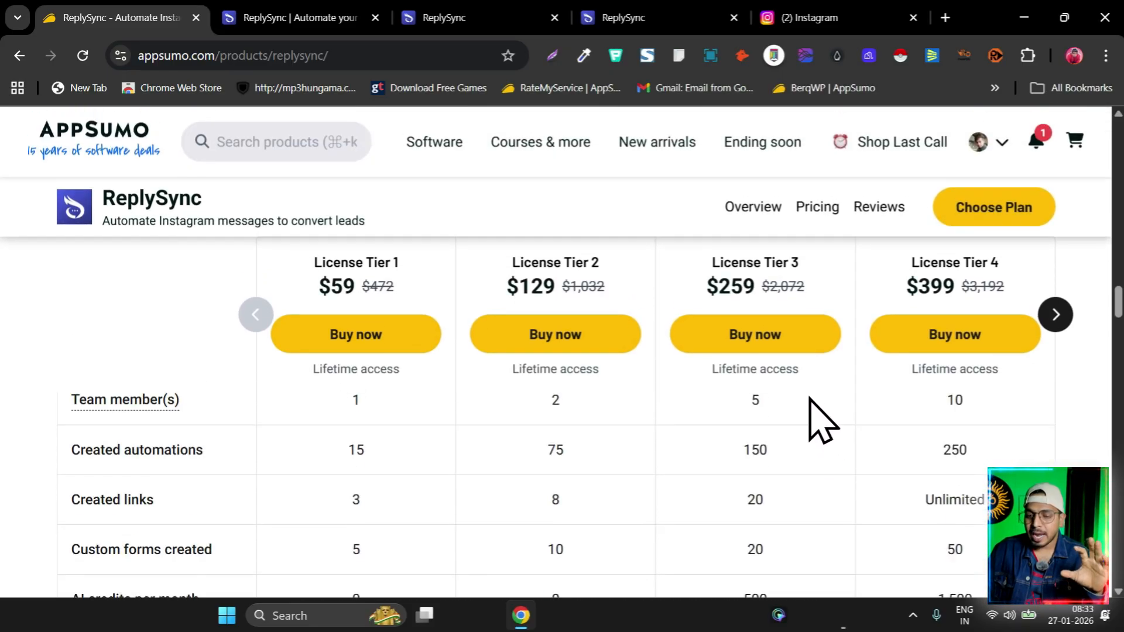
scroll(784, 351, up, 3)
scroll(825, 410, down, 8)
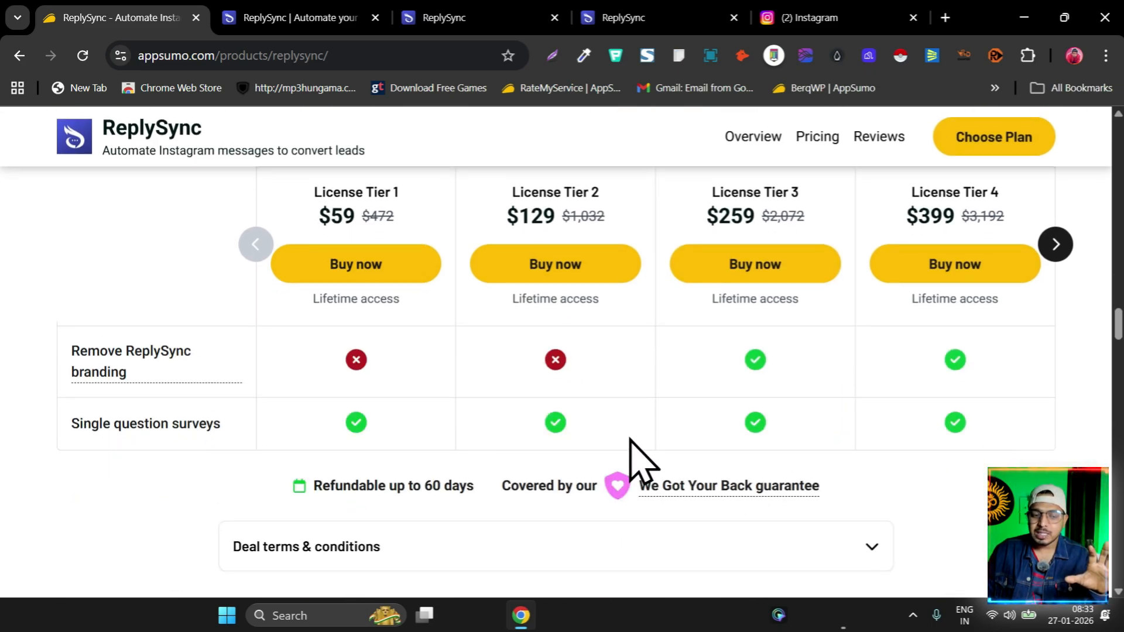
scroll(783, 445, up, 10)
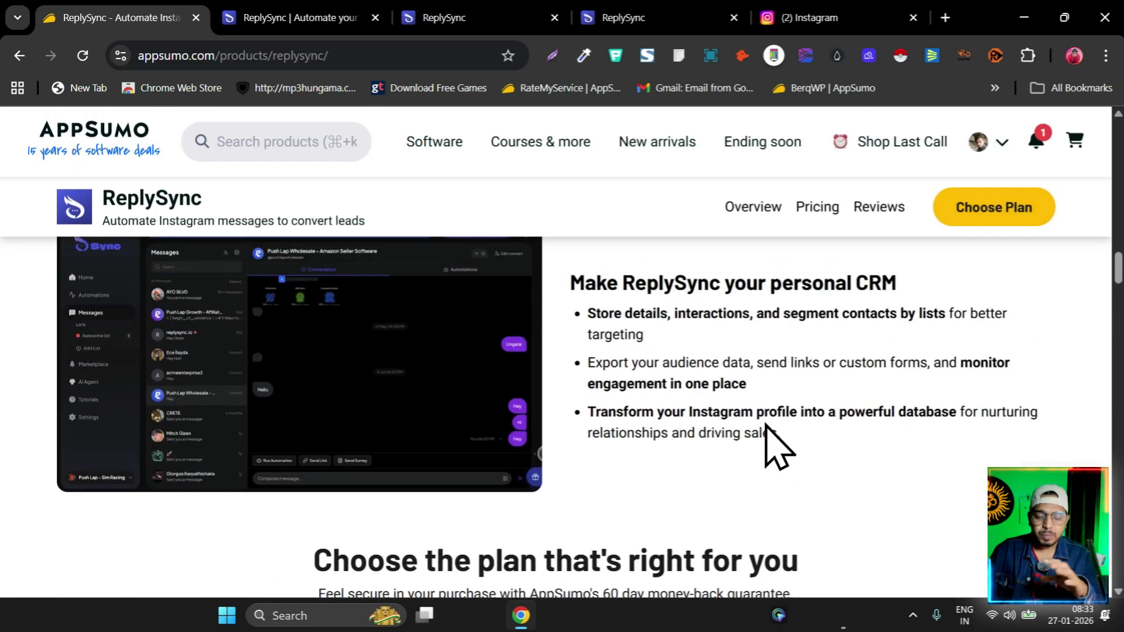
scroll(712, 415, down, 6)
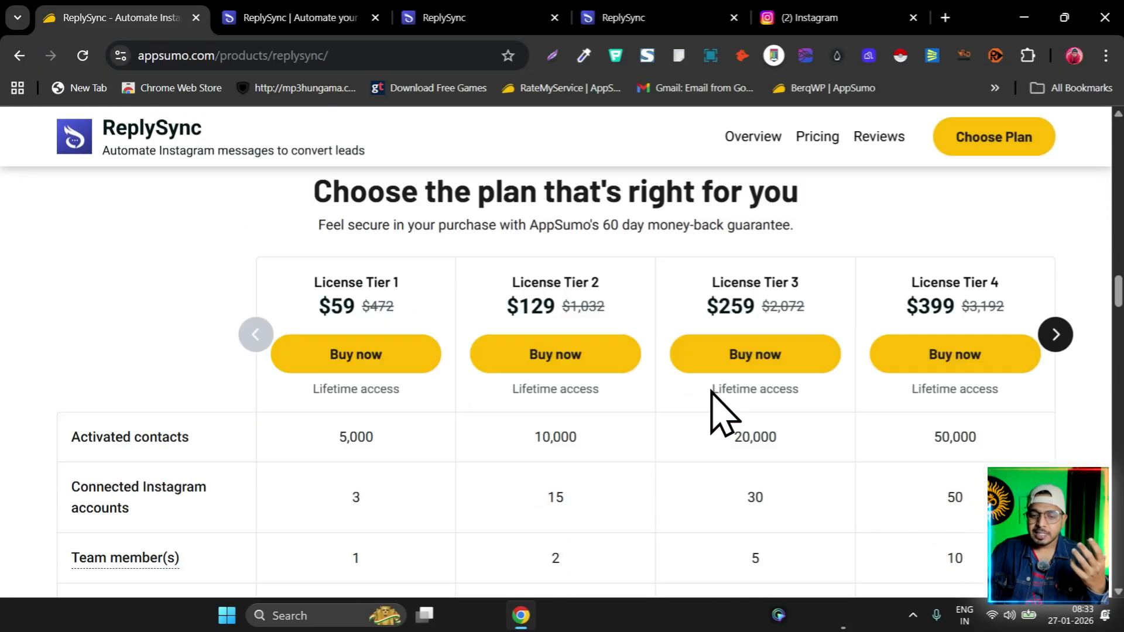
scroll(753, 389, down, 2)
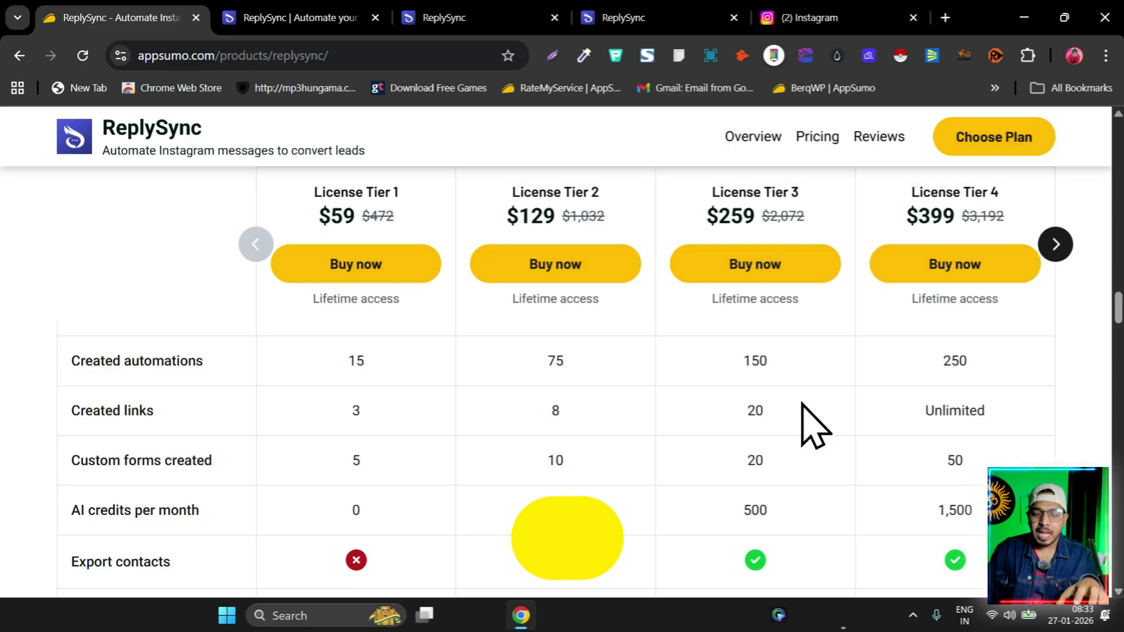
scroll(802, 410, down, 7)
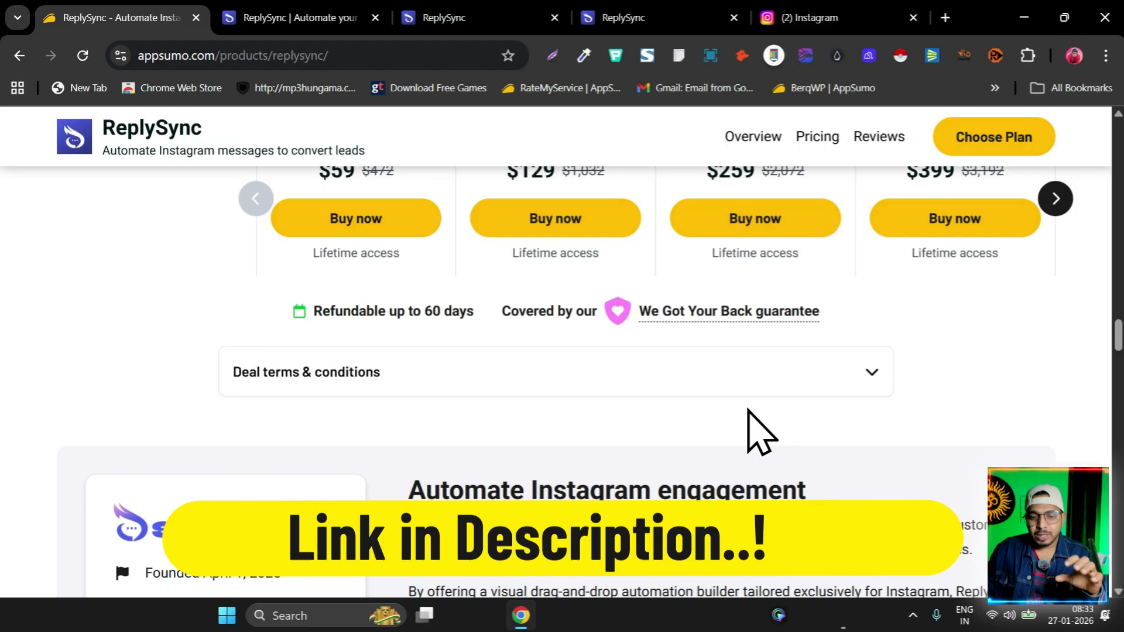